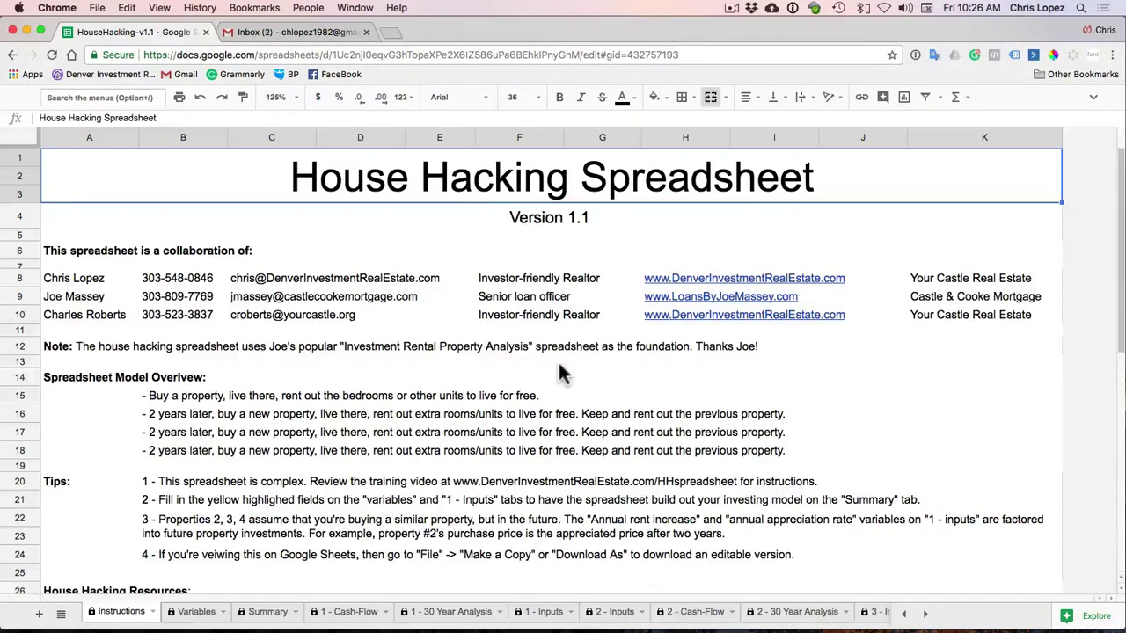
- Highlight the Note crediting the base spreadsheet, then bring up the Investment_Property_Analysis file in Numbers
{"action": "left_click", "coordinate": [26, 345]}
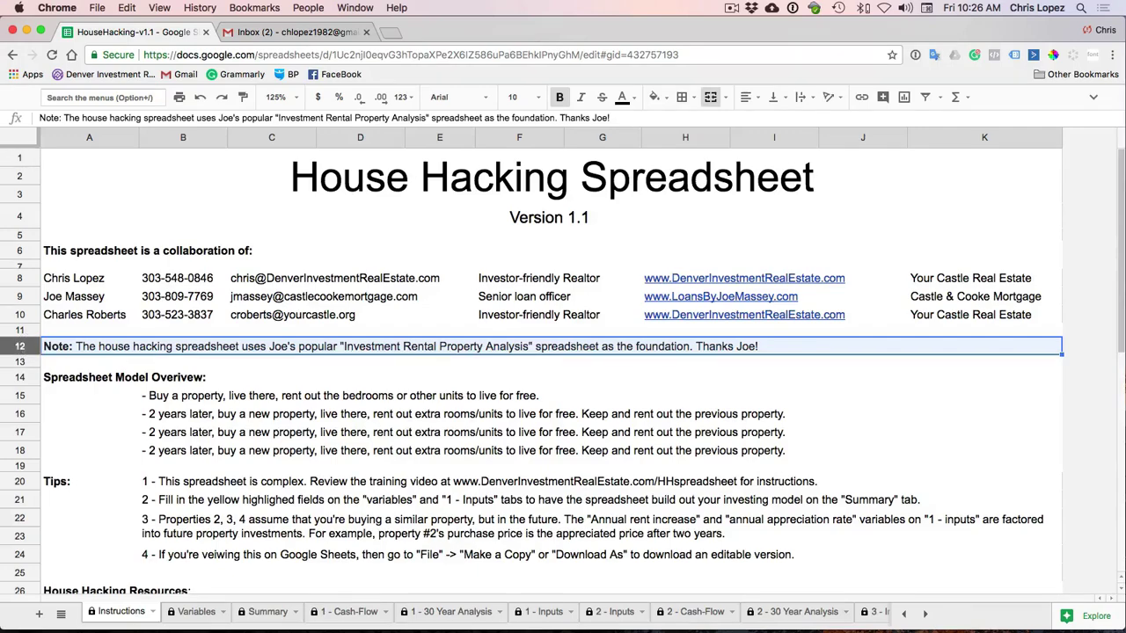
{"action": "key", "text": "super+Tab"}
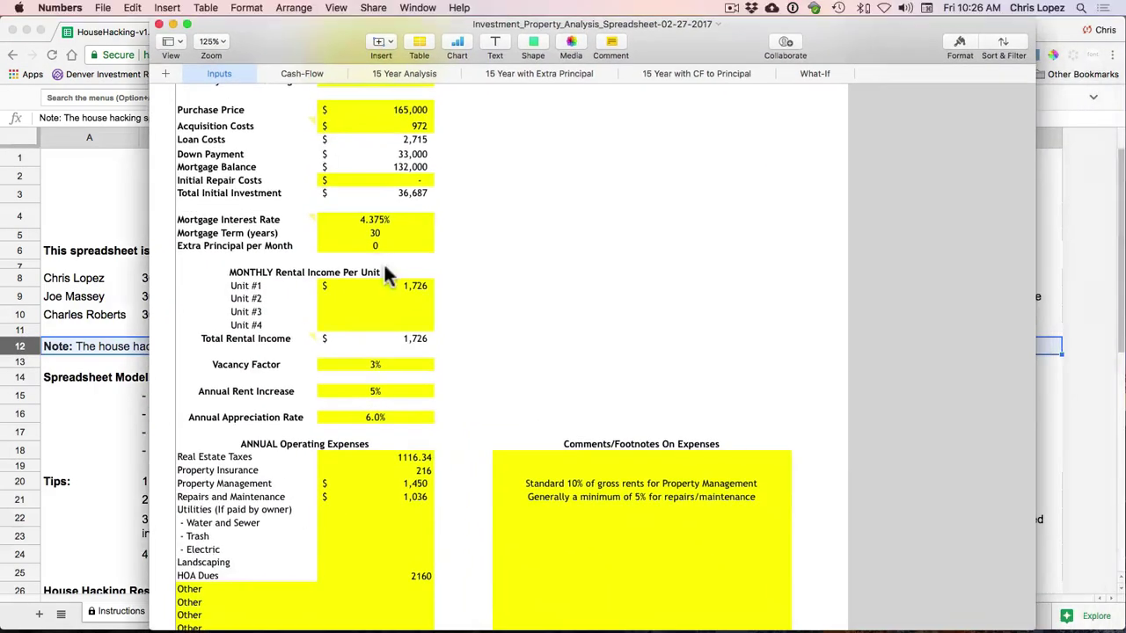
- Scroll through the Numbers Inputs figures, then move that window aside to reveal the House Hacking sheet
{"action": "scroll", "coordinate": [384, 269], "scroll_direction": "up", "scroll_amount": 5}
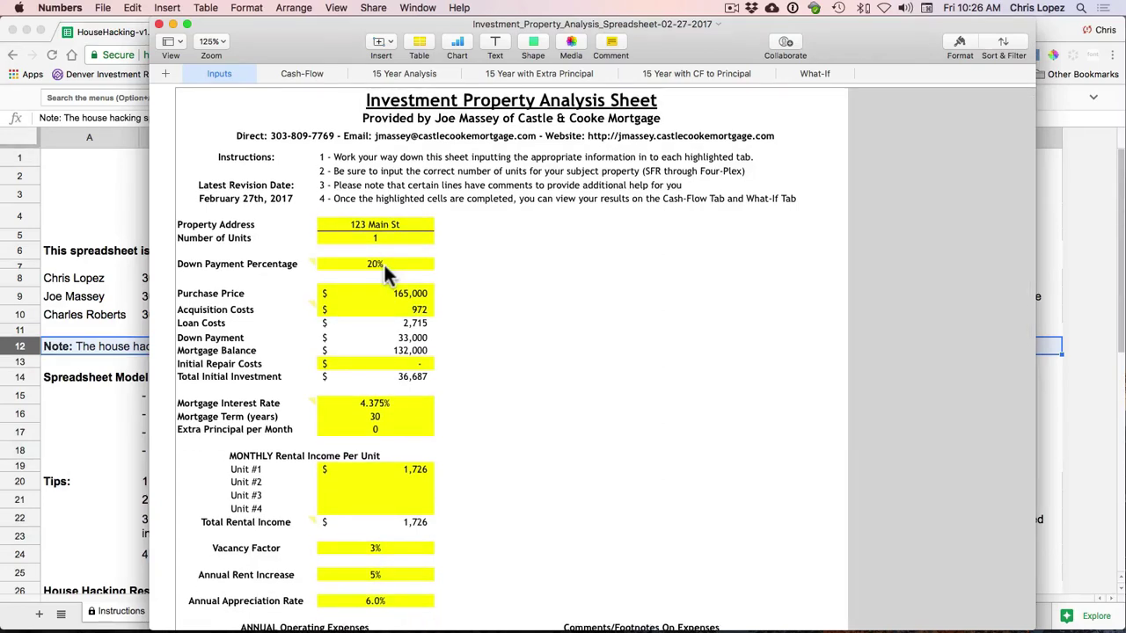
{"action": "scroll", "coordinate": [385, 275], "scroll_direction": "down", "scroll_amount": 2}
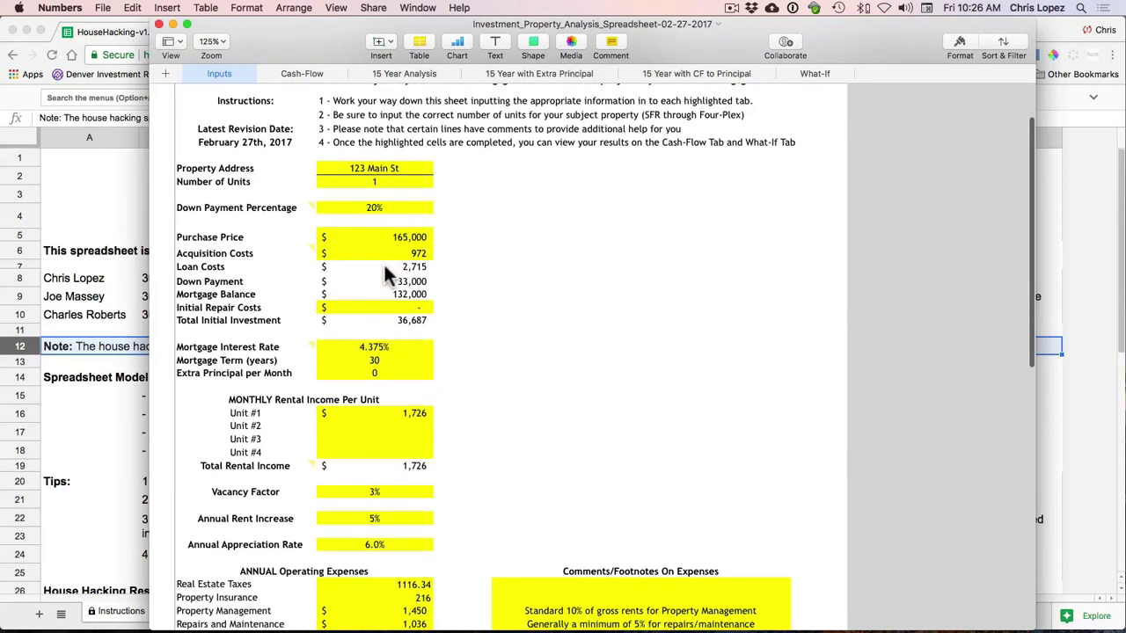
{"action": "scroll", "coordinate": [387, 275], "scroll_direction": "down", "scroll_amount": 3}
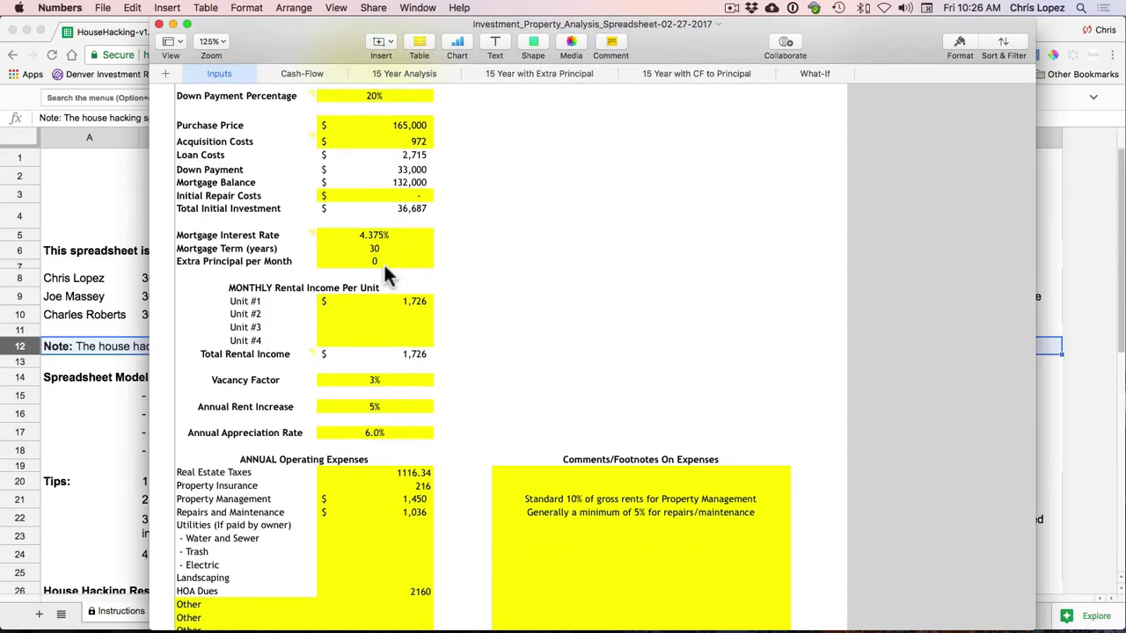
{"action": "left_click_drag", "start_coordinate": [305, 46], "coordinate": [1124, 46]}
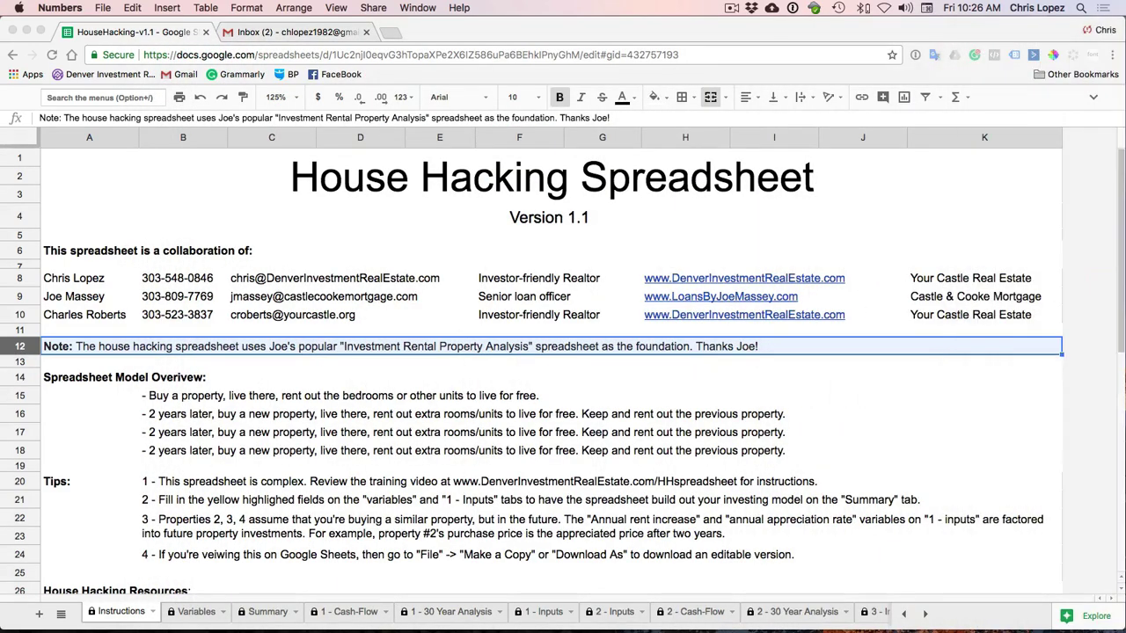
{"action": "scroll", "coordinate": [655, 377], "scroll_direction": "down", "scroll_amount": 2}
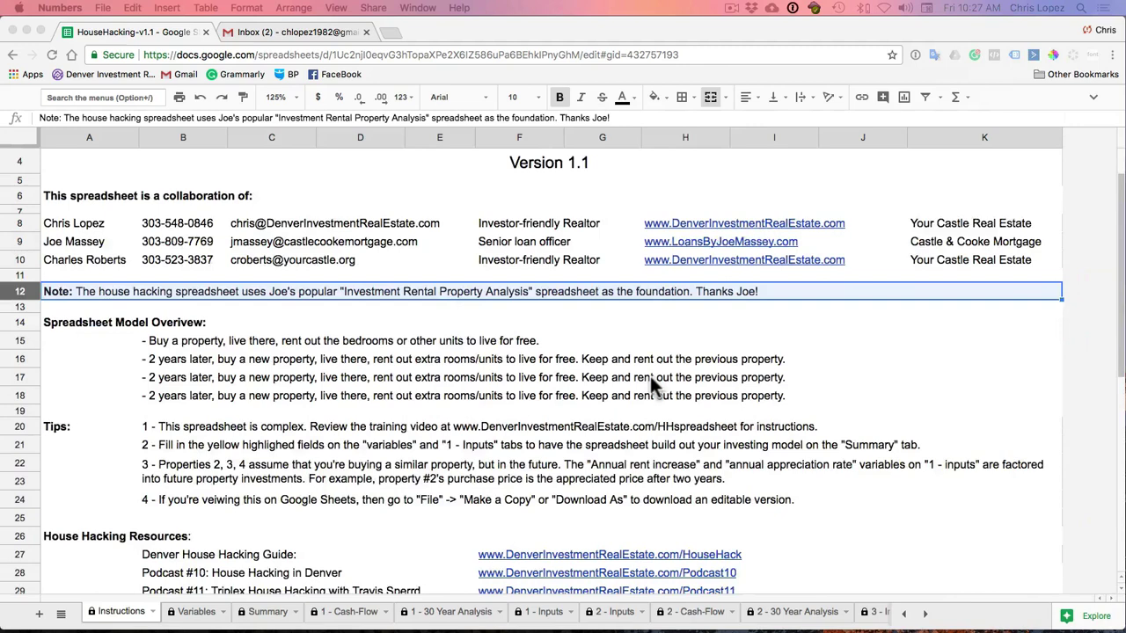
{"action": "scroll", "coordinate": [651, 384], "scroll_direction": "down", "scroll_amount": 1}
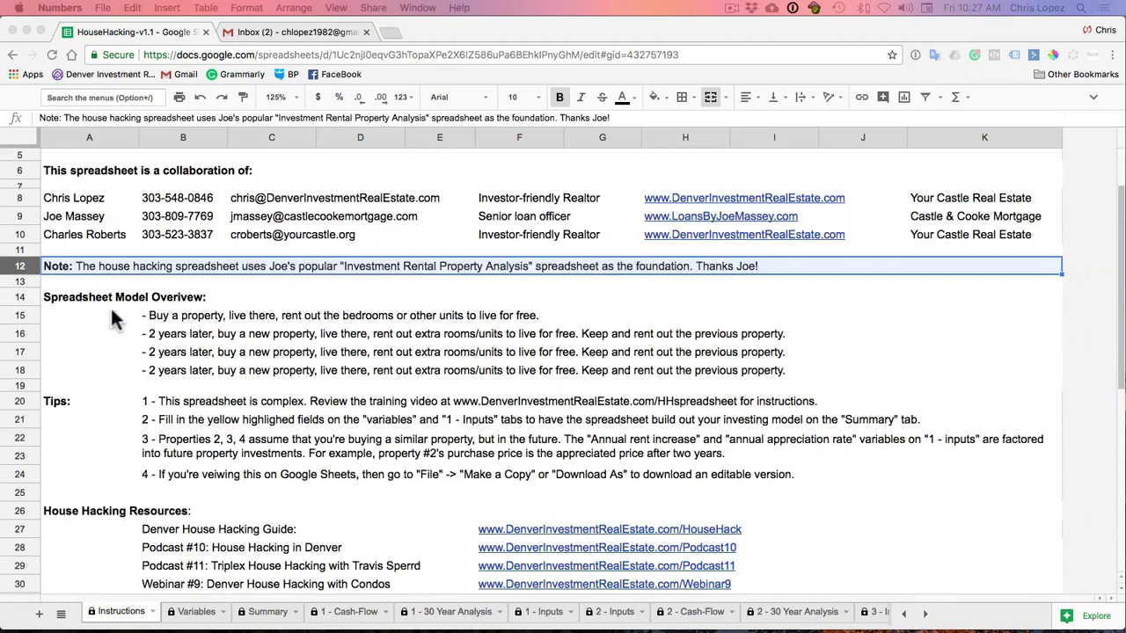
{"action": "left_click", "coordinate": [17, 312]}
{"action": "left_click", "coordinate": [17, 313]}
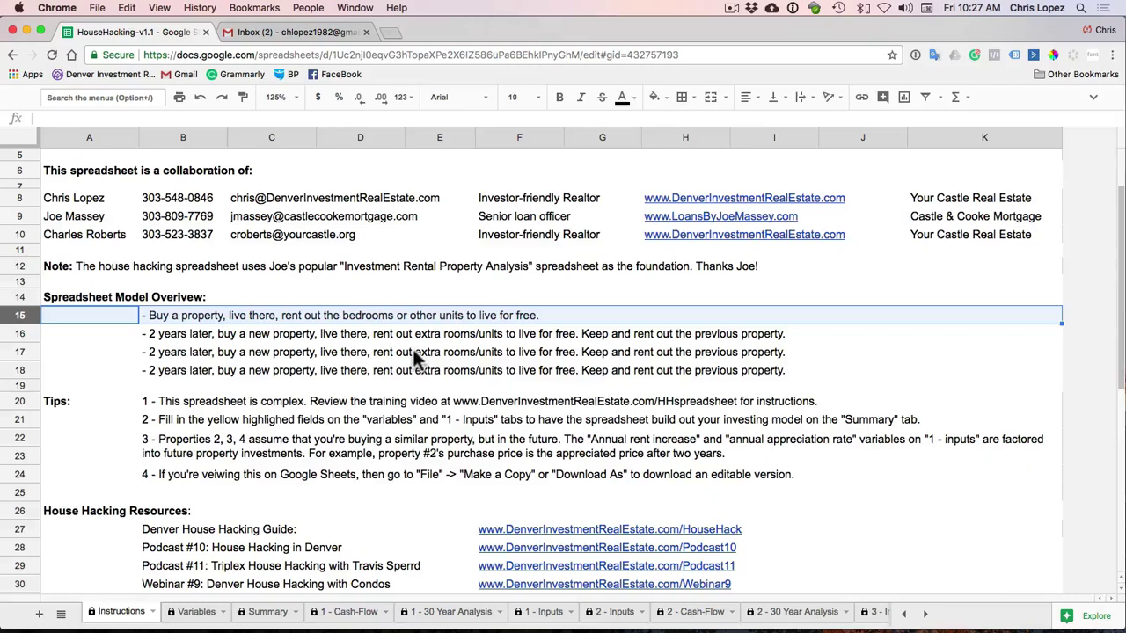
{"action": "left_click", "coordinate": [19, 332]}
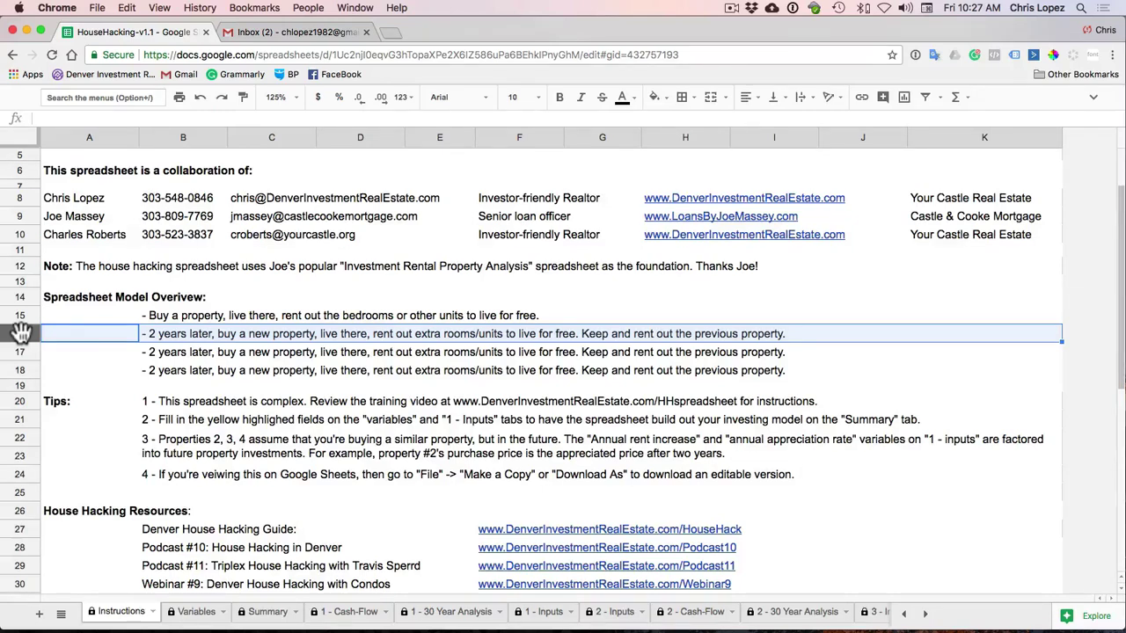
{"action": "left_click_drag", "start_coordinate": [21, 332], "coordinate": [21, 369]}
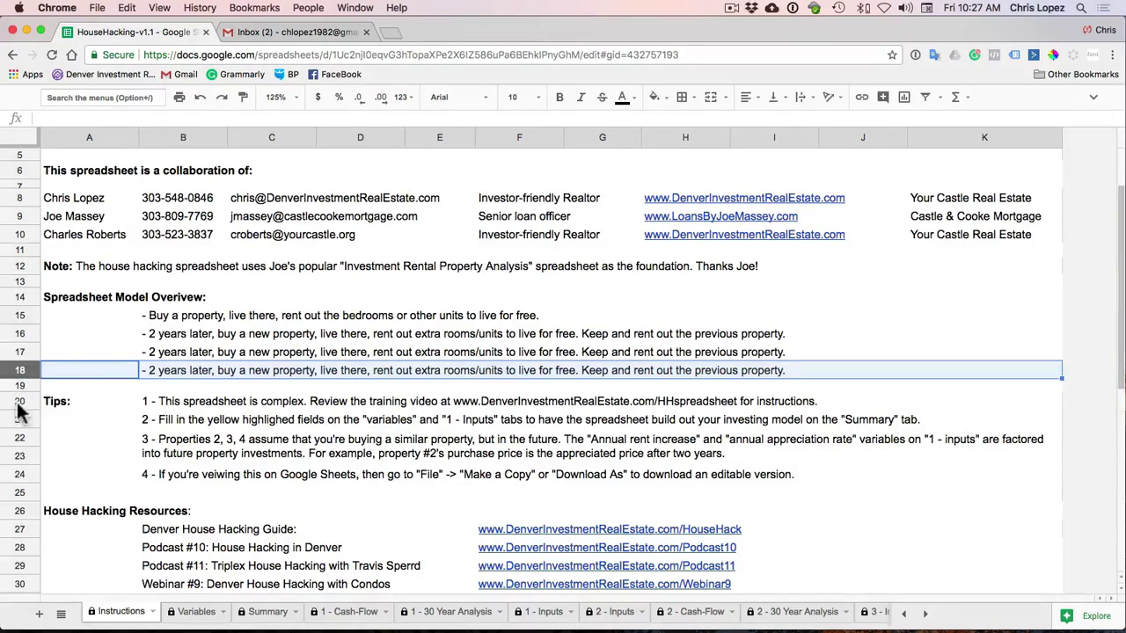
{"action": "left_click", "coordinate": [21, 401]}
{"action": "scroll", "coordinate": [151, 455], "scroll_direction": "down", "scroll_amount": 3}
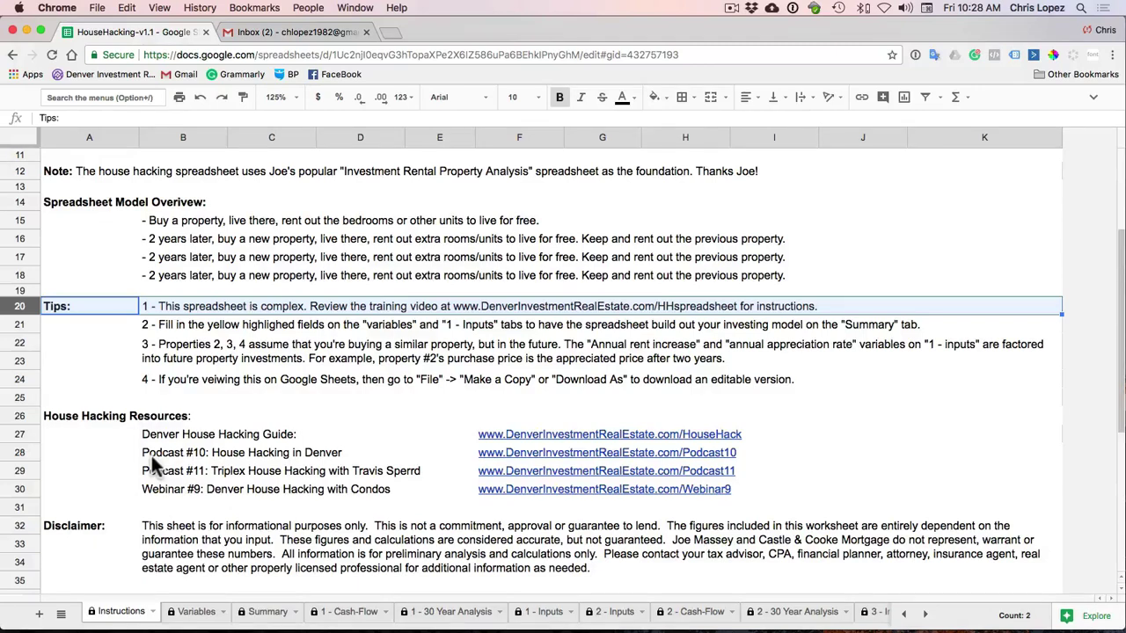
{"action": "left_click", "coordinate": [26, 323]}
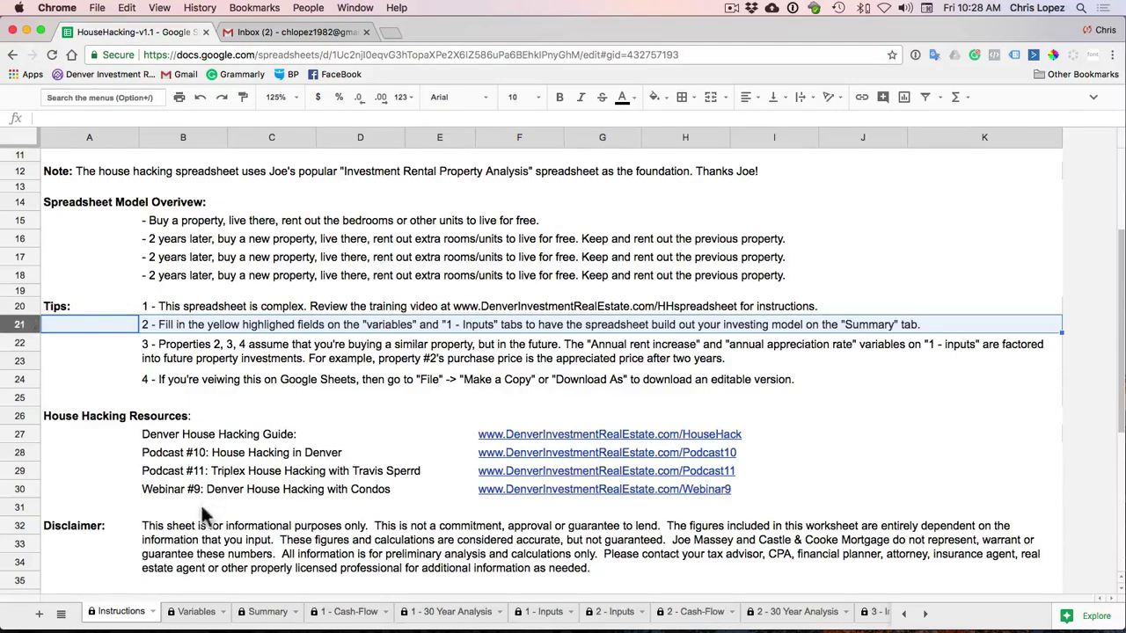
{"action": "left_click", "coordinate": [192, 611]}
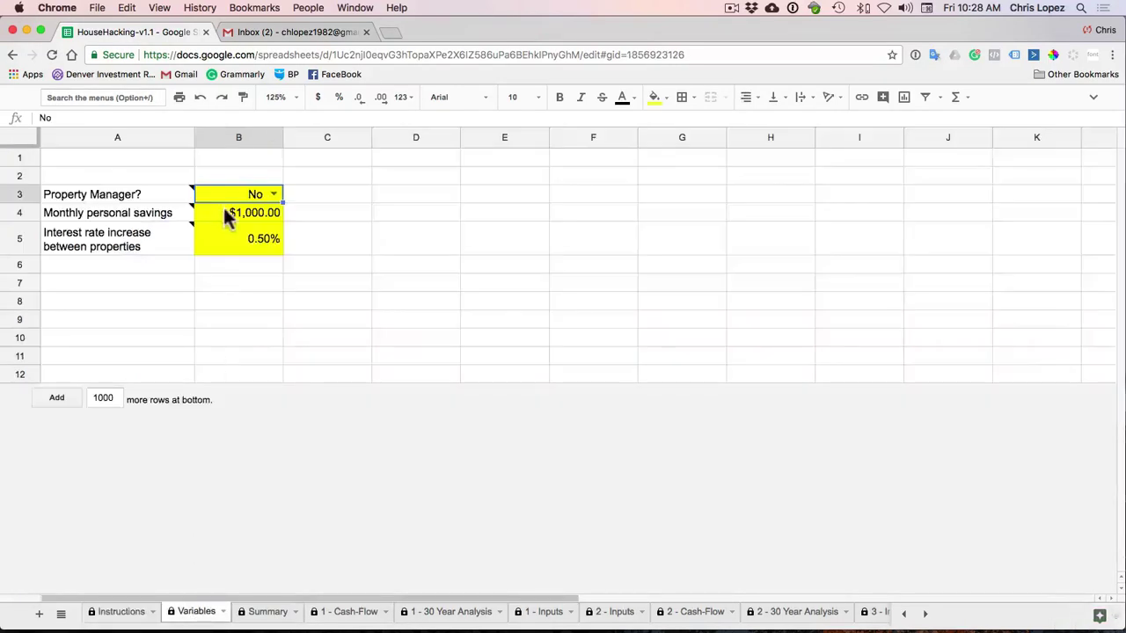
{"action": "left_click", "coordinate": [272, 194]}
{"action": "left_click", "coordinate": [352, 202]}
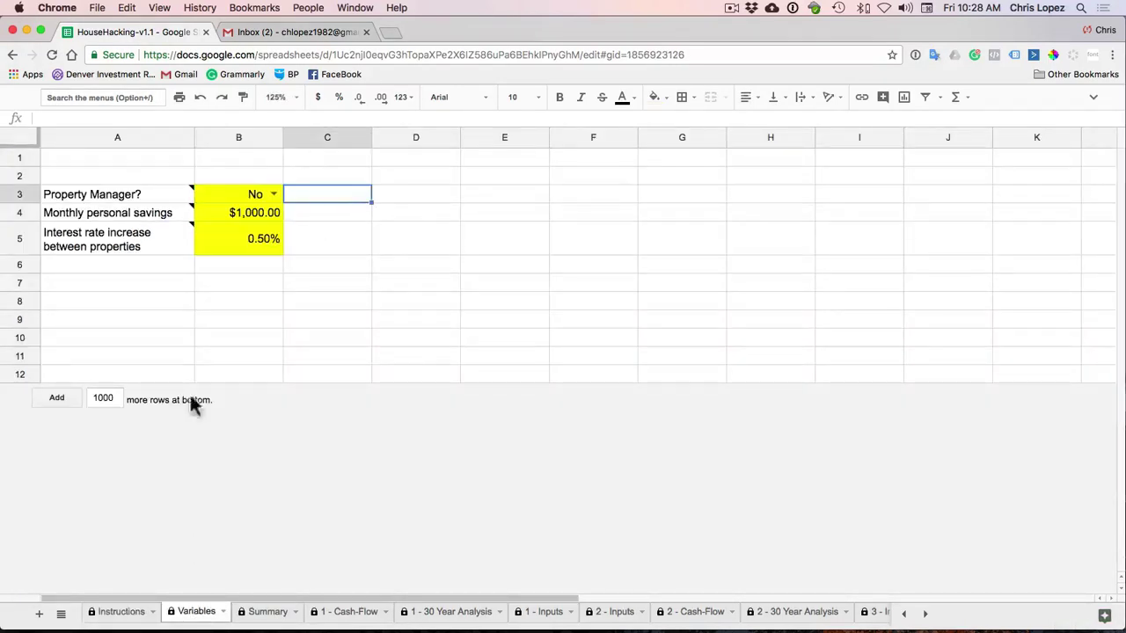
{"action": "left_click", "coordinate": [123, 611]}
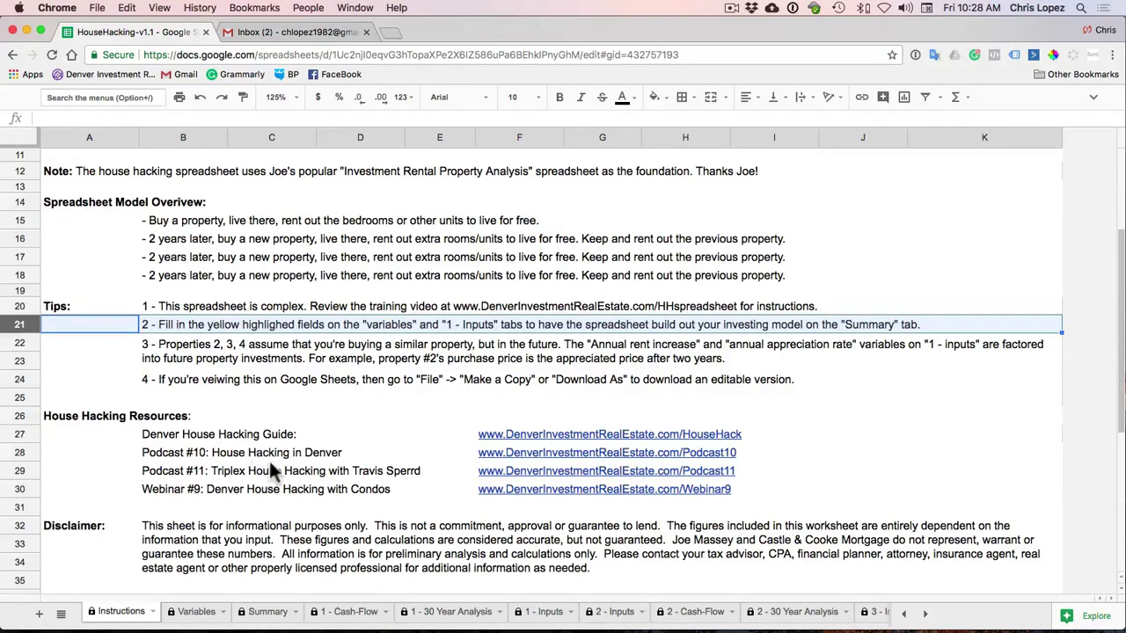
{"action": "left_click", "coordinate": [196, 611]}
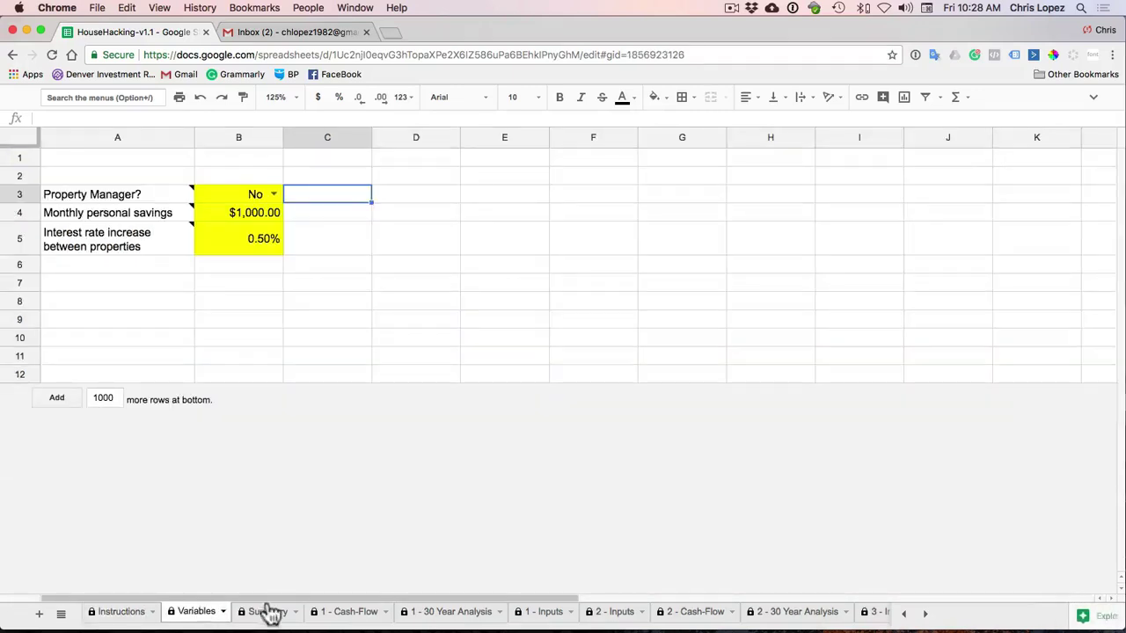
{"action": "left_click", "coordinate": [342, 613]}
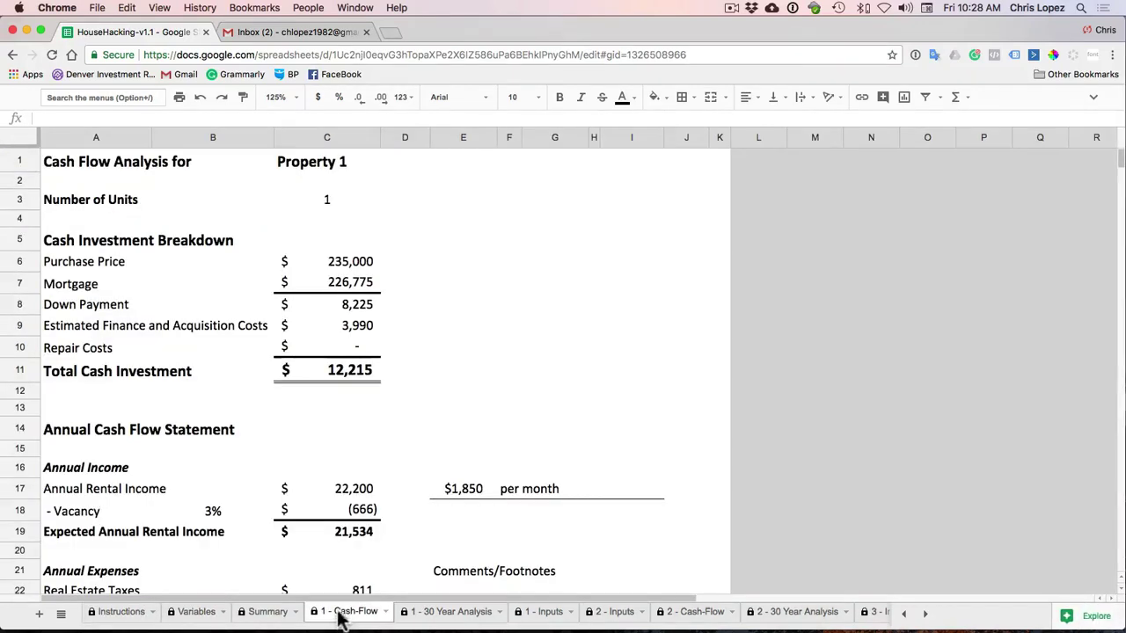
{"action": "left_click", "coordinate": [267, 612]}
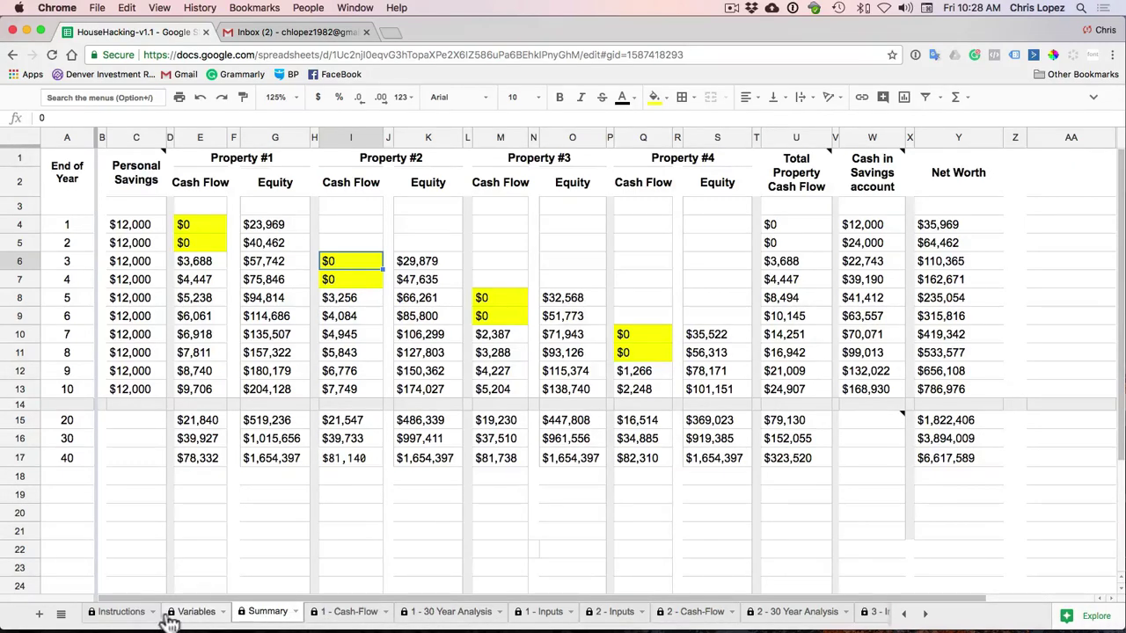
{"action": "left_click", "coordinate": [121, 613]}
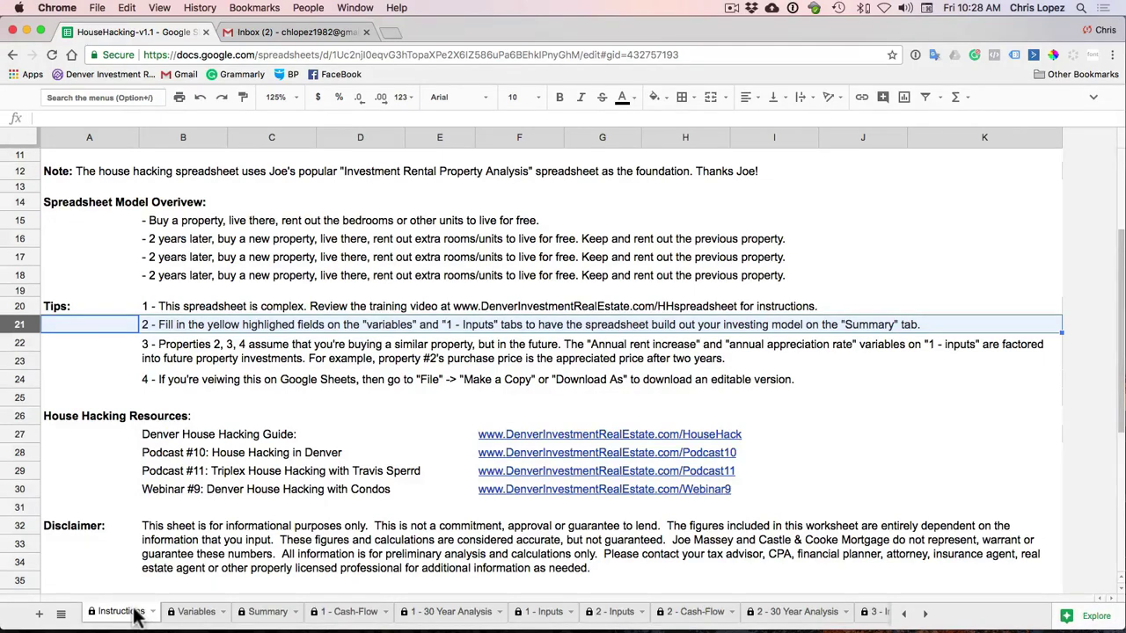
- Highlight the third tip about future properties and the fourth about copying or downloading
{"action": "left_click", "coordinate": [22, 343]}
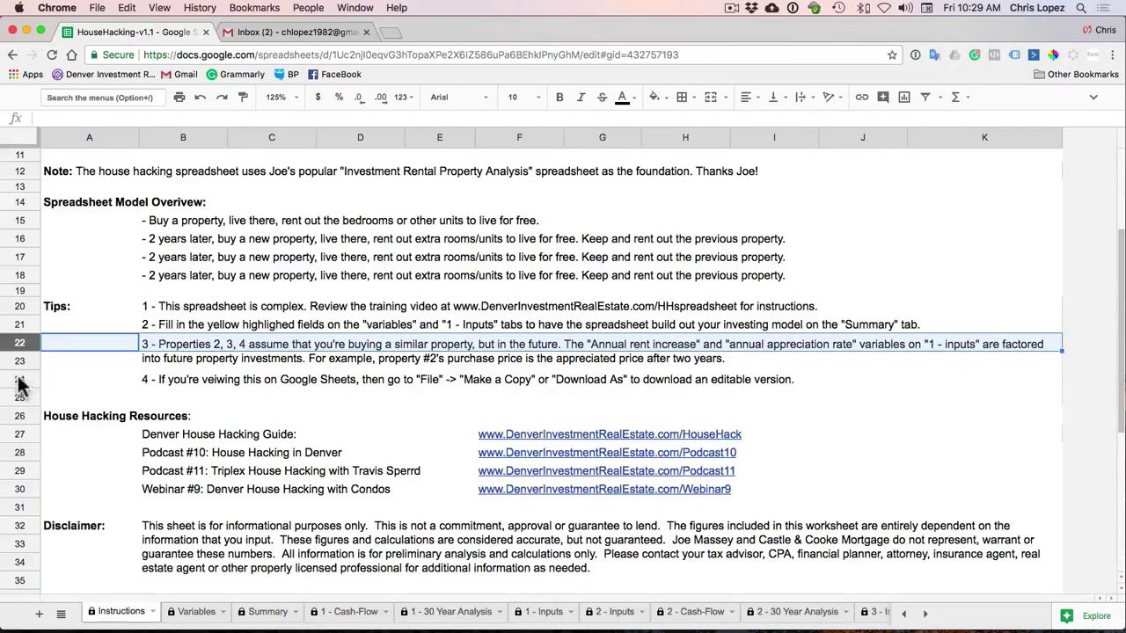
{"action": "left_click", "coordinate": [17, 377]}
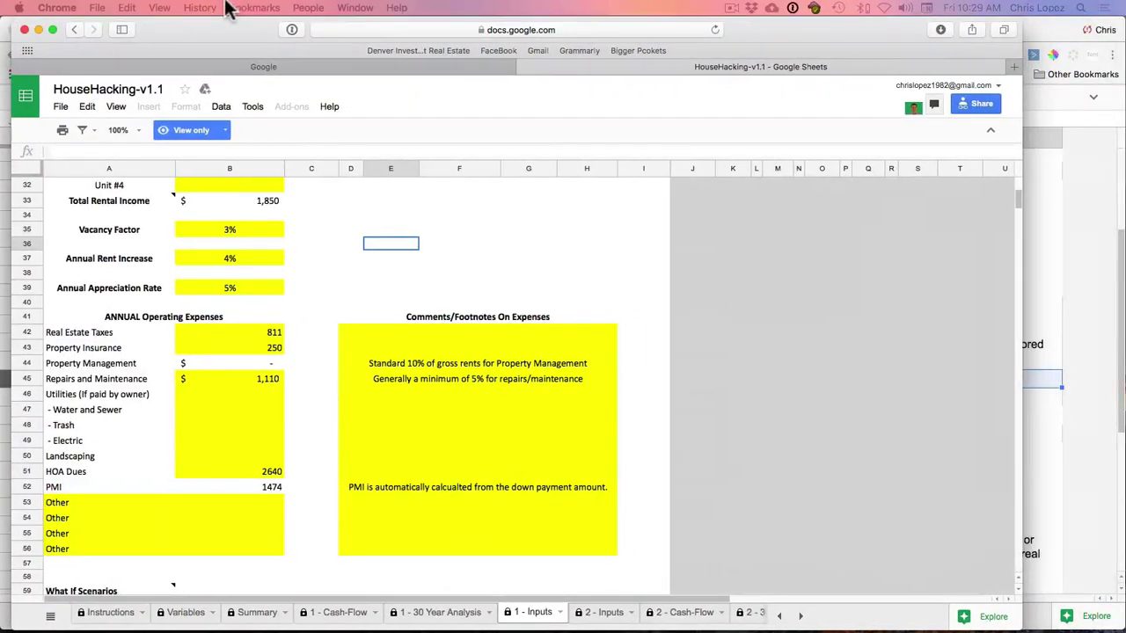
- Show the view-only sheet's Make a copy and Download as options, then return to the editable sheet
{"action": "left_click", "coordinate": [59, 107]}
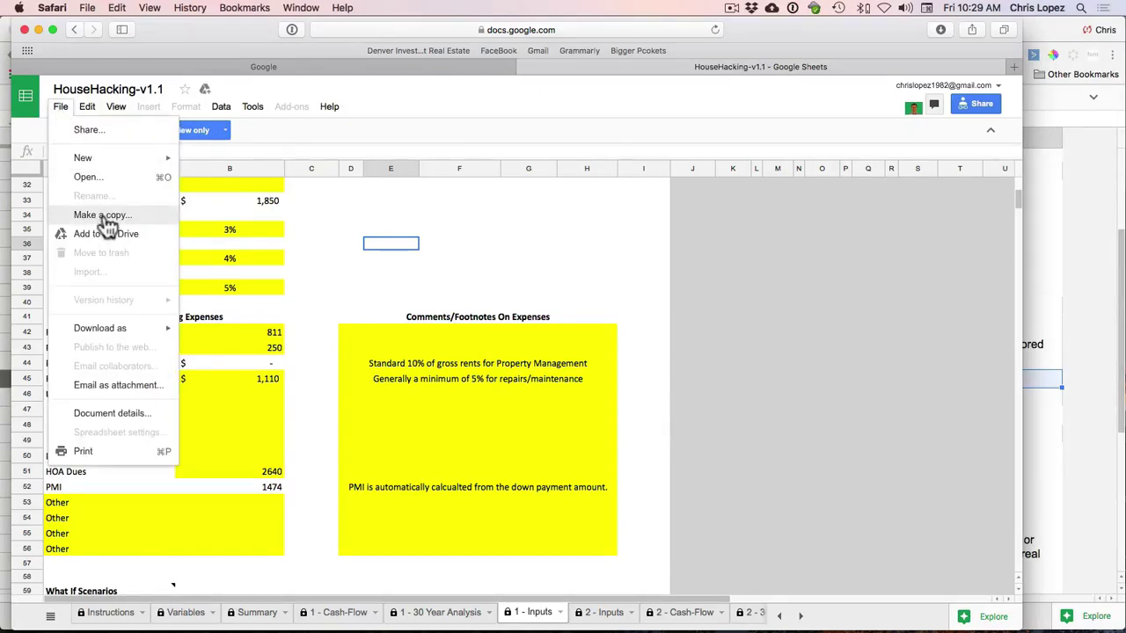
{"action": "mouse_move", "coordinate": [106, 330]}
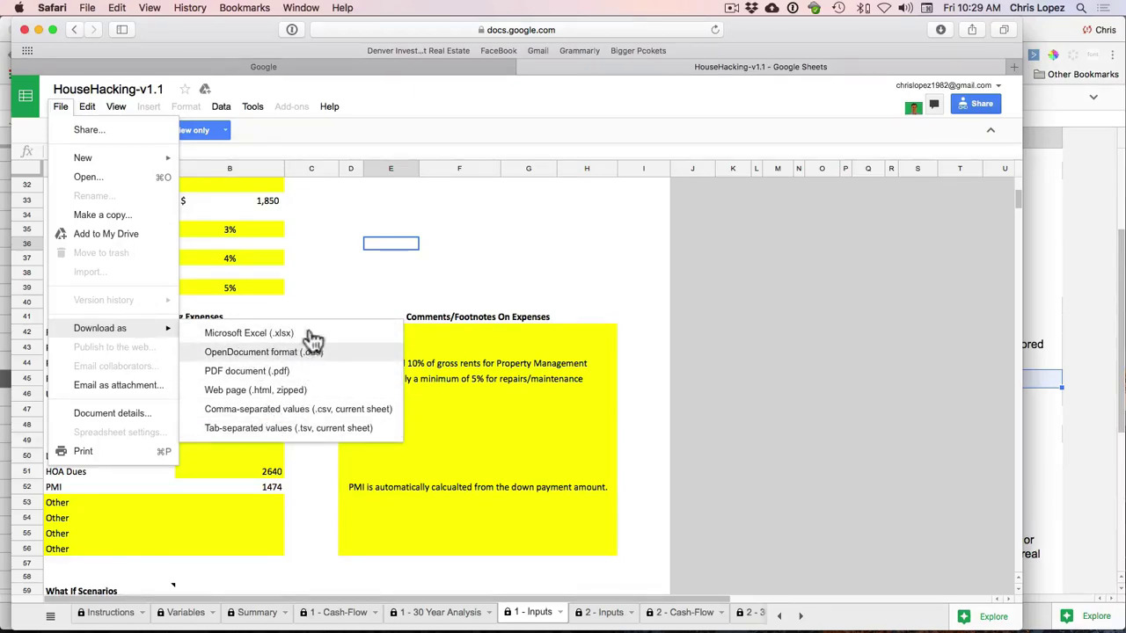
{"action": "left_click_drag", "start_coordinate": [205, 39], "coordinate": [1124, 44]}
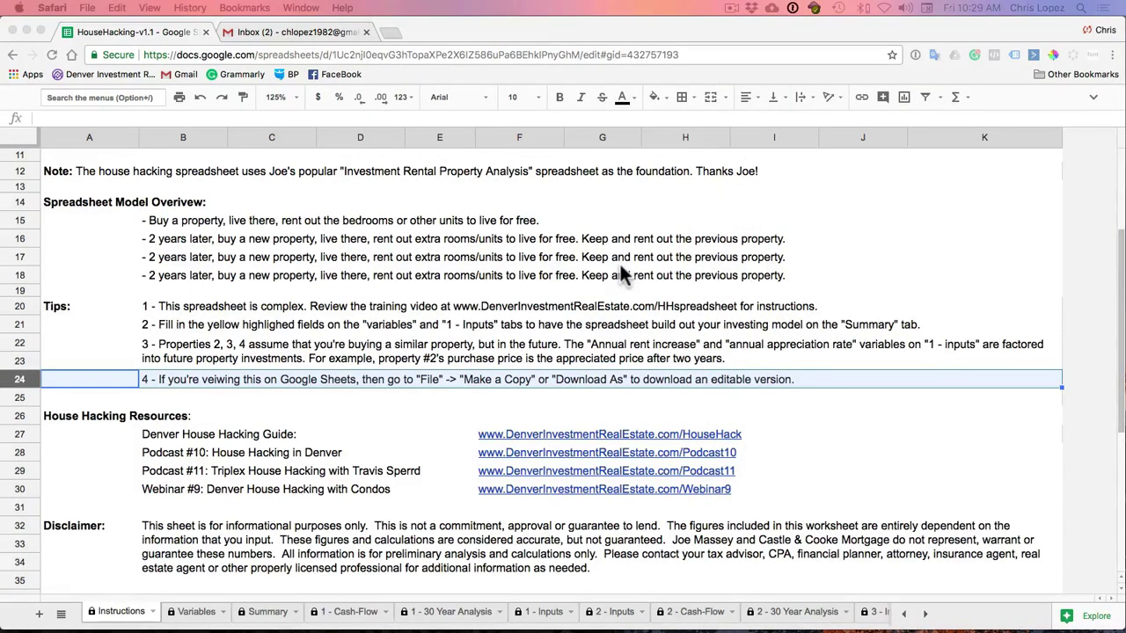
{"action": "left_click", "coordinate": [70, 420]}
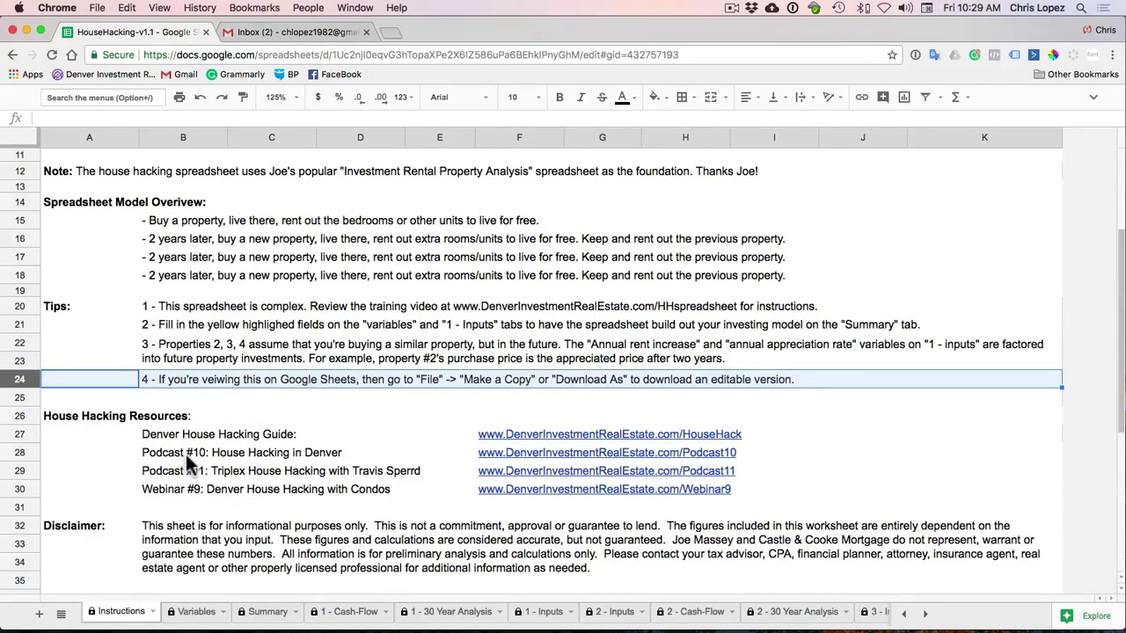
{"action": "scroll", "coordinate": [185, 453], "scroll_direction": "down", "scroll_amount": 3}
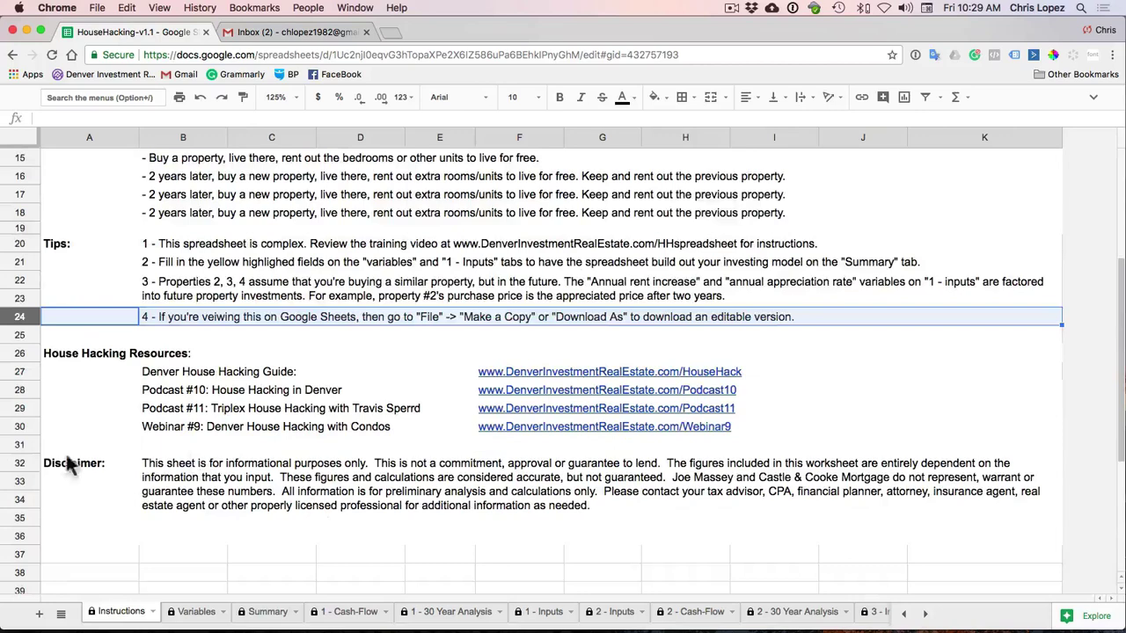
{"action": "left_click", "coordinate": [18, 464]}
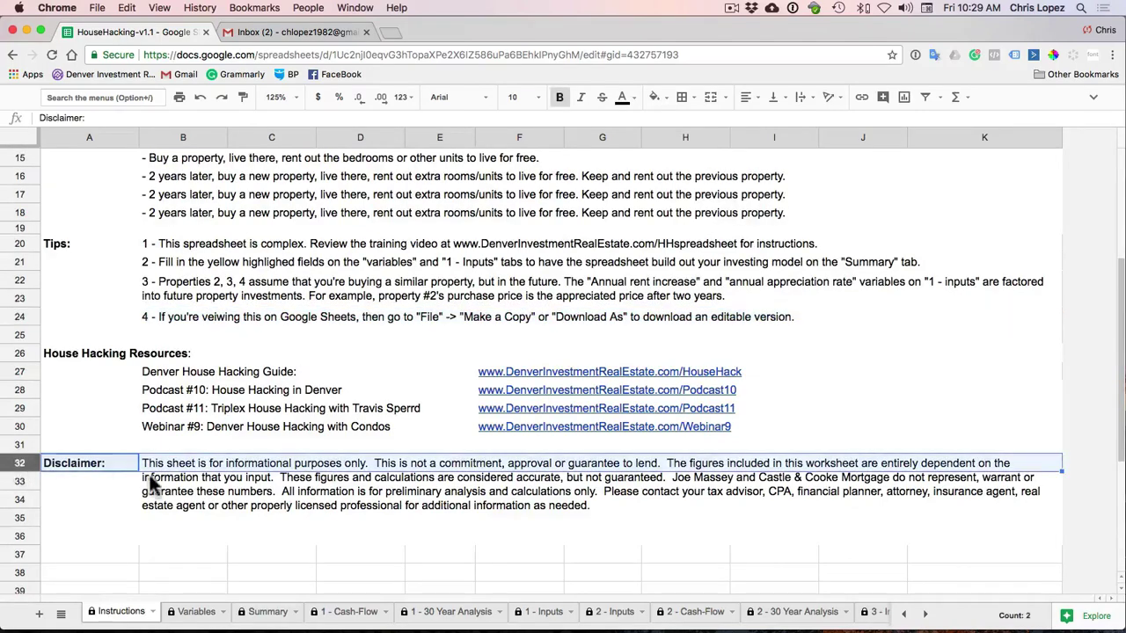
- On the Variables sheet, switch Property Manager to Yes
{"action": "left_click", "coordinate": [196, 612]}
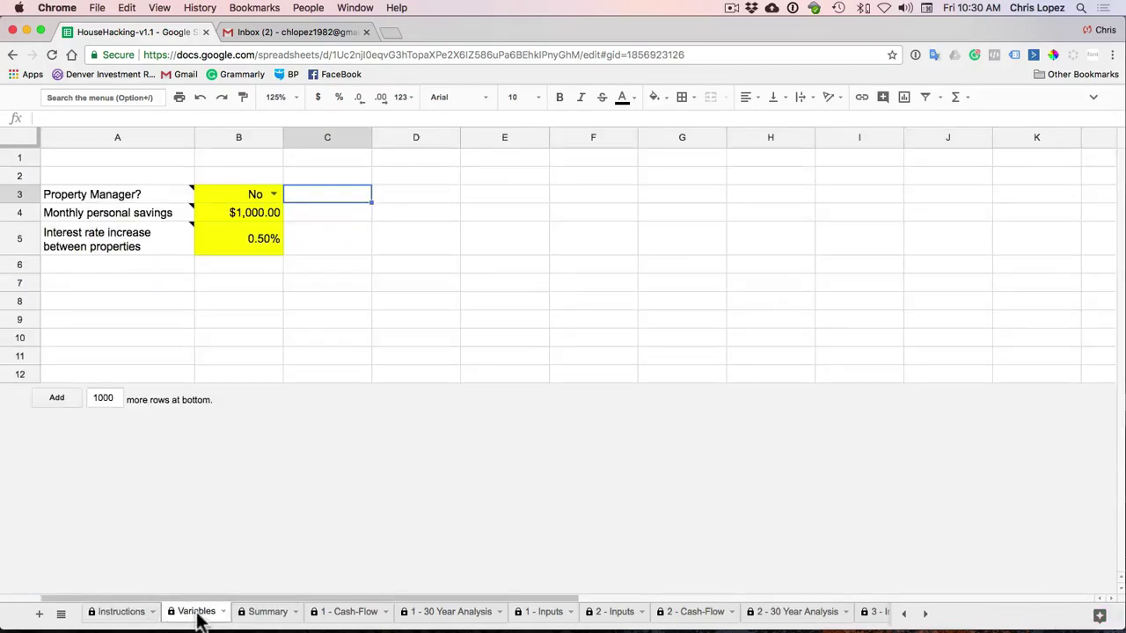
{"action": "left_click", "coordinate": [273, 193]}
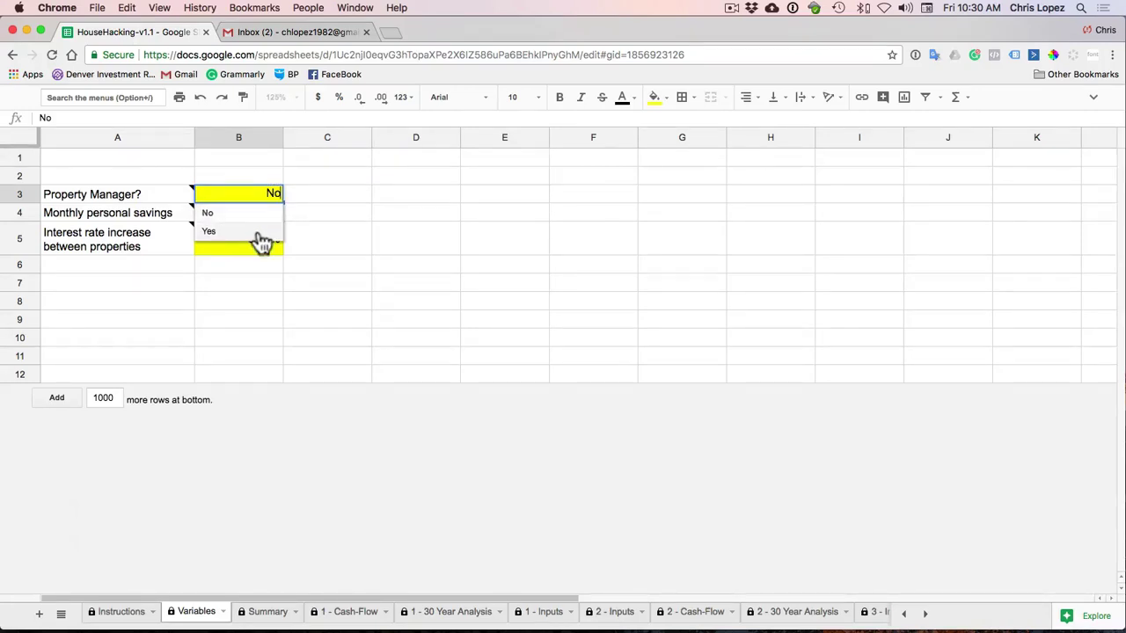
{"action": "left_click", "coordinate": [260, 233]}
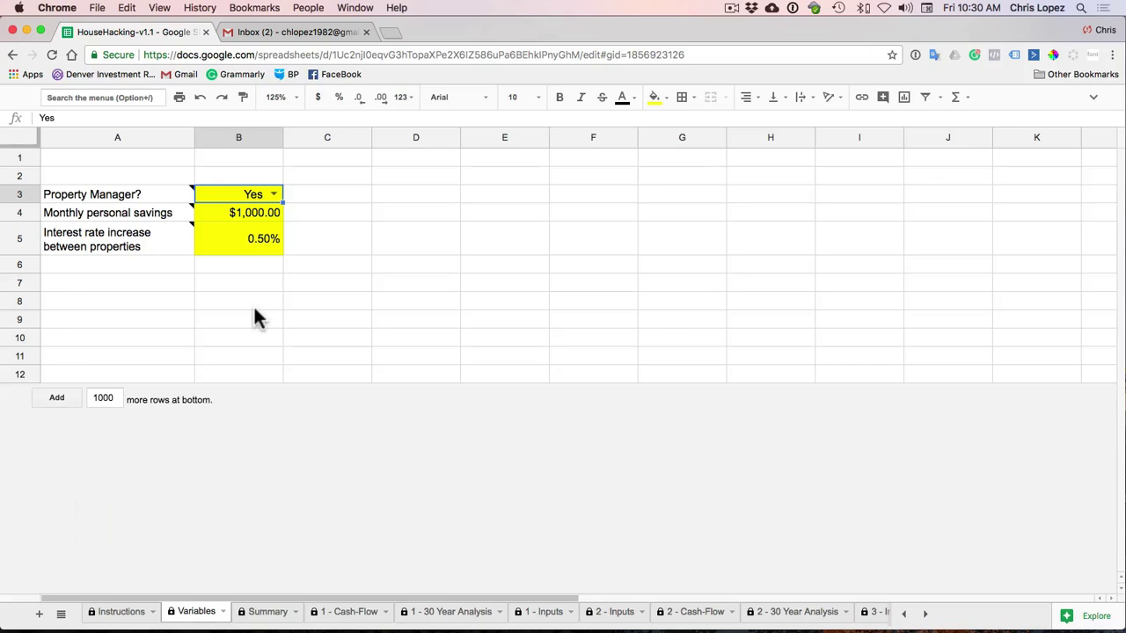
- Highlight the Monthly personal savings row and the 0.50% interest rate increase input
{"action": "left_click", "coordinate": [21, 213]}
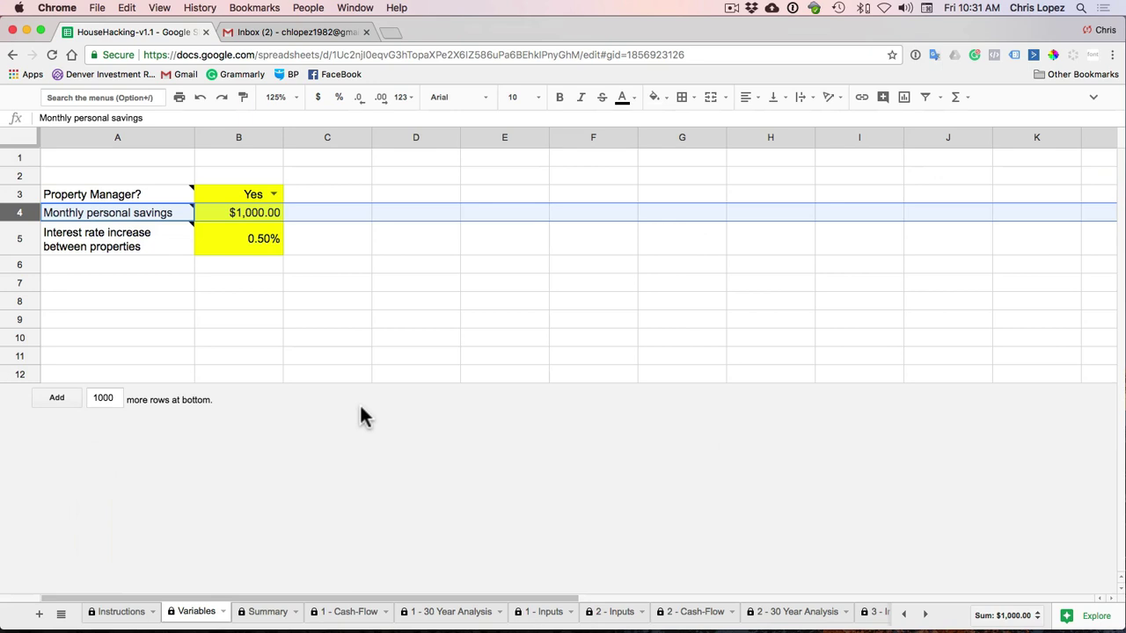
{"action": "left_click", "coordinate": [27, 238]}
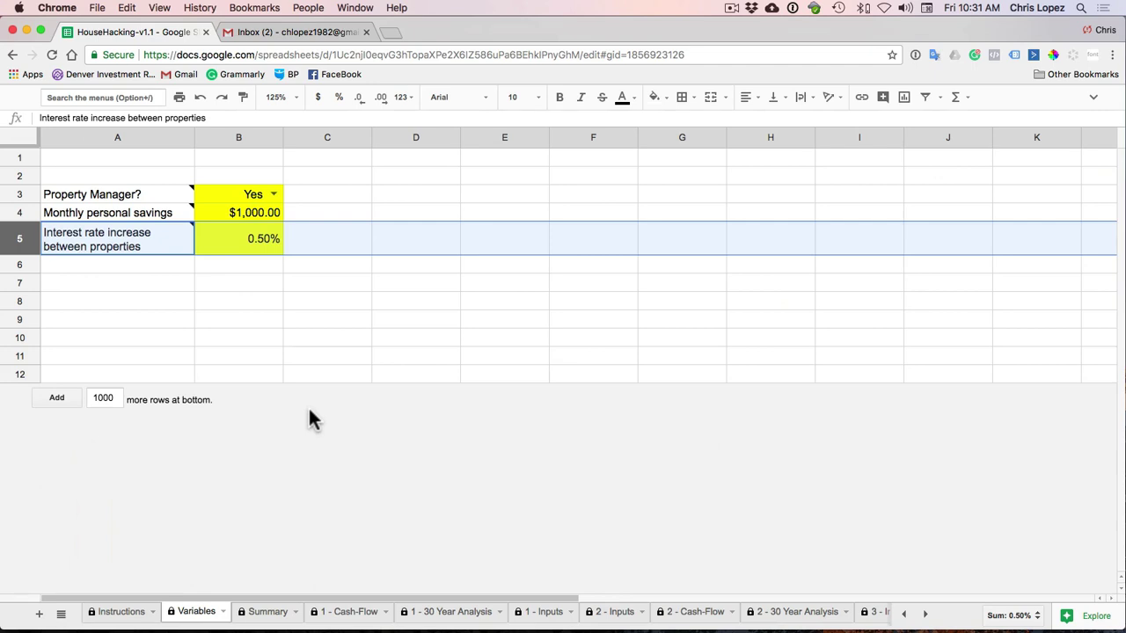
{"action": "left_click", "coordinate": [262, 246]}
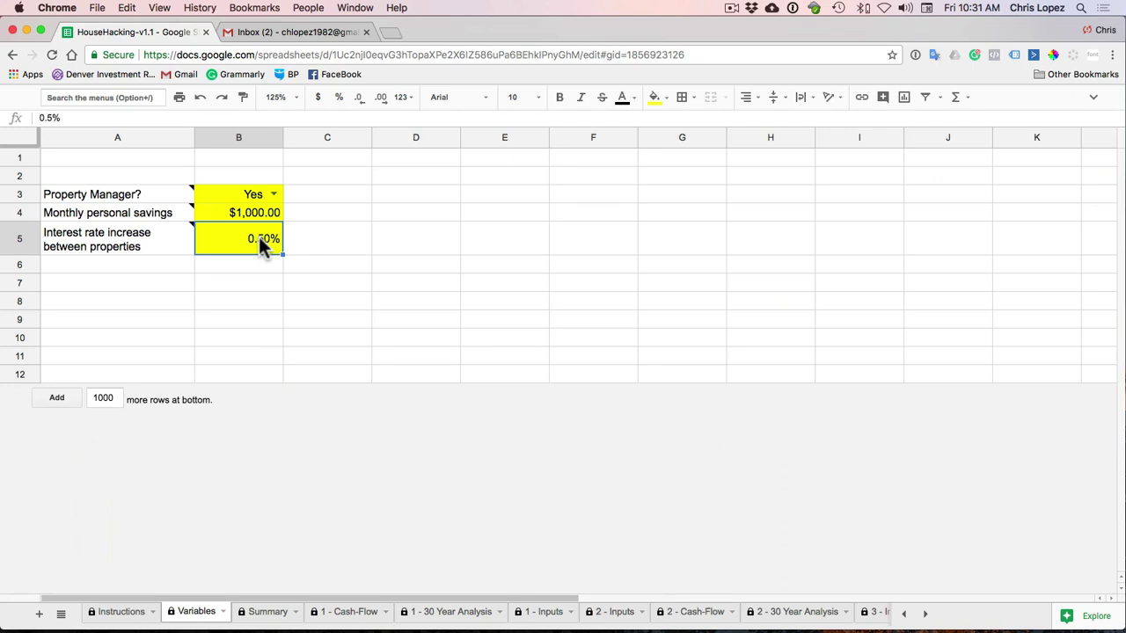
- Switch Property Manager back to No and go to the 1 - Cash-Flow sheet
{"action": "left_click", "coordinate": [274, 193]}
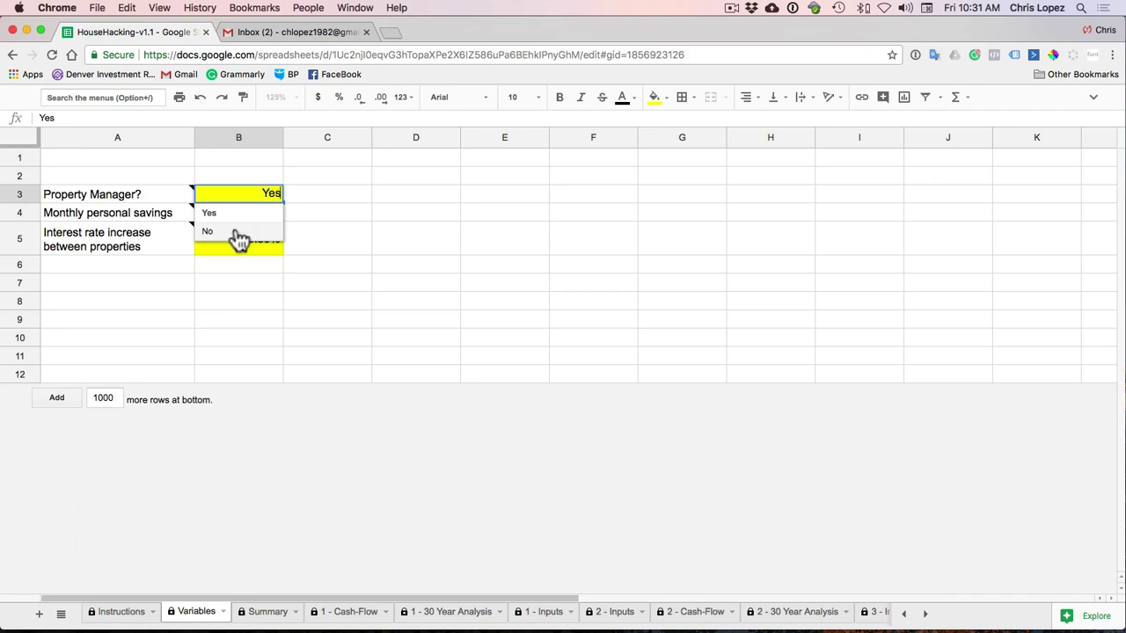
{"action": "left_click", "coordinate": [237, 232]}
{"action": "left_click", "coordinate": [255, 373]}
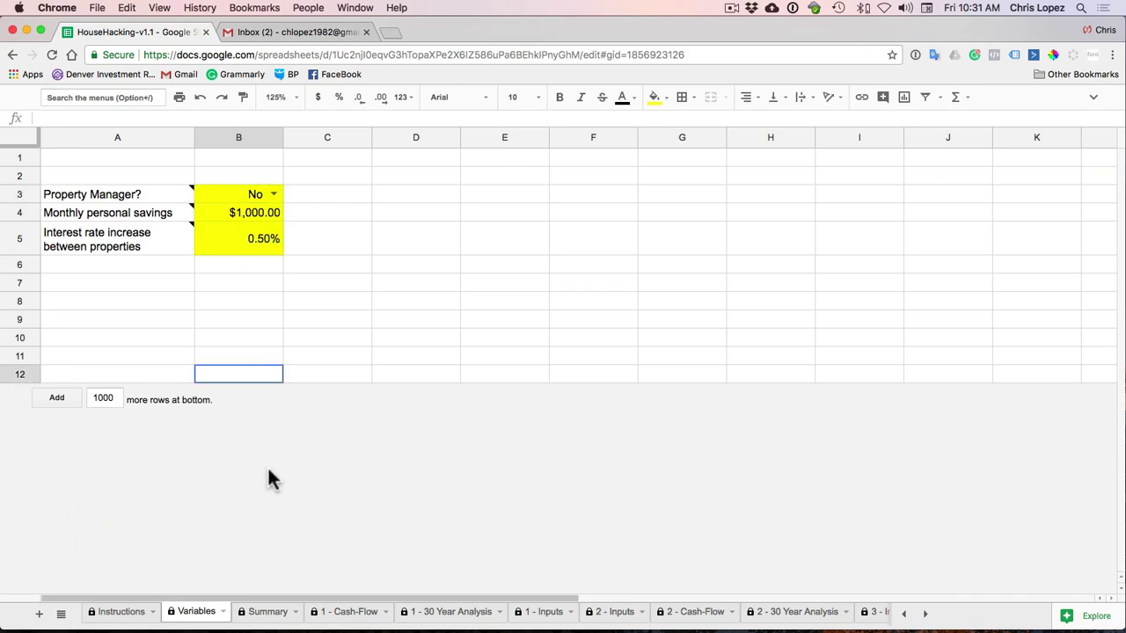
{"action": "left_click", "coordinate": [347, 614]}
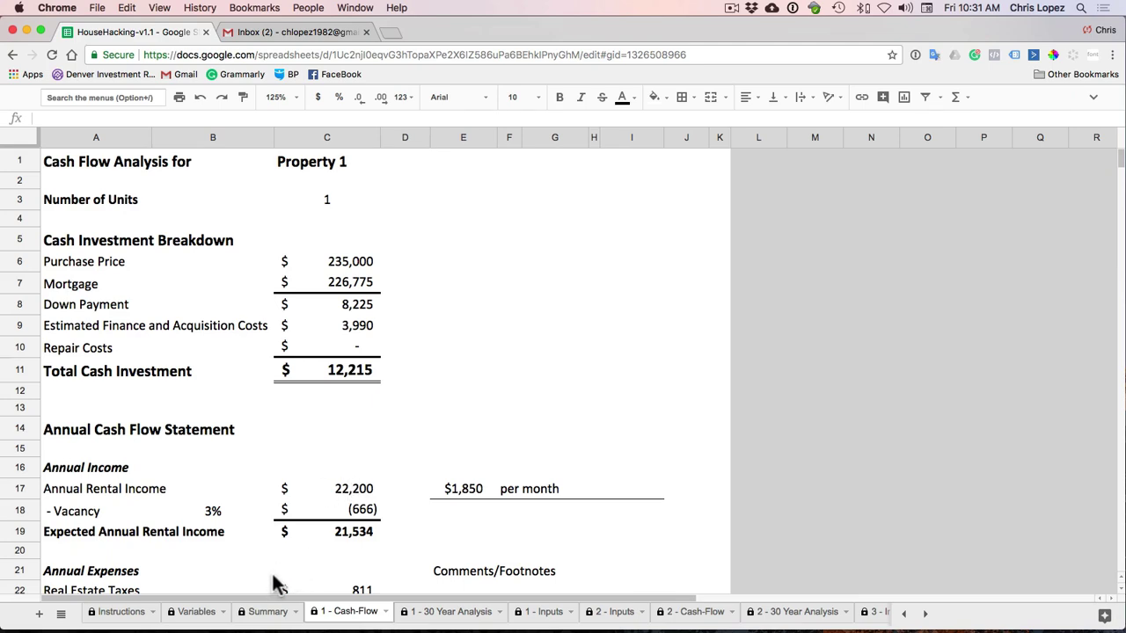
- Move the 1 - Inputs sheet after Summary and select the Property 1 address
{"action": "left_click_drag", "start_coordinate": [543, 611], "coordinate": [337, 611]}
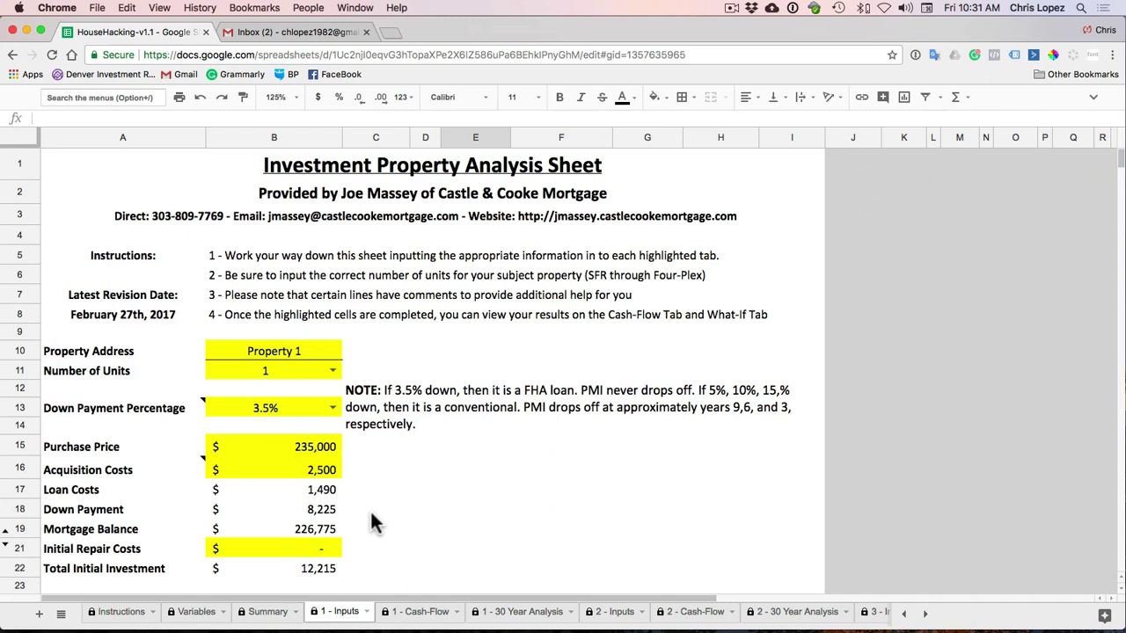
{"action": "scroll", "coordinate": [373, 496], "scroll_direction": "down", "scroll_amount": 1}
{"action": "scroll", "coordinate": [373, 510], "scroll_direction": "down", "scroll_amount": 2}
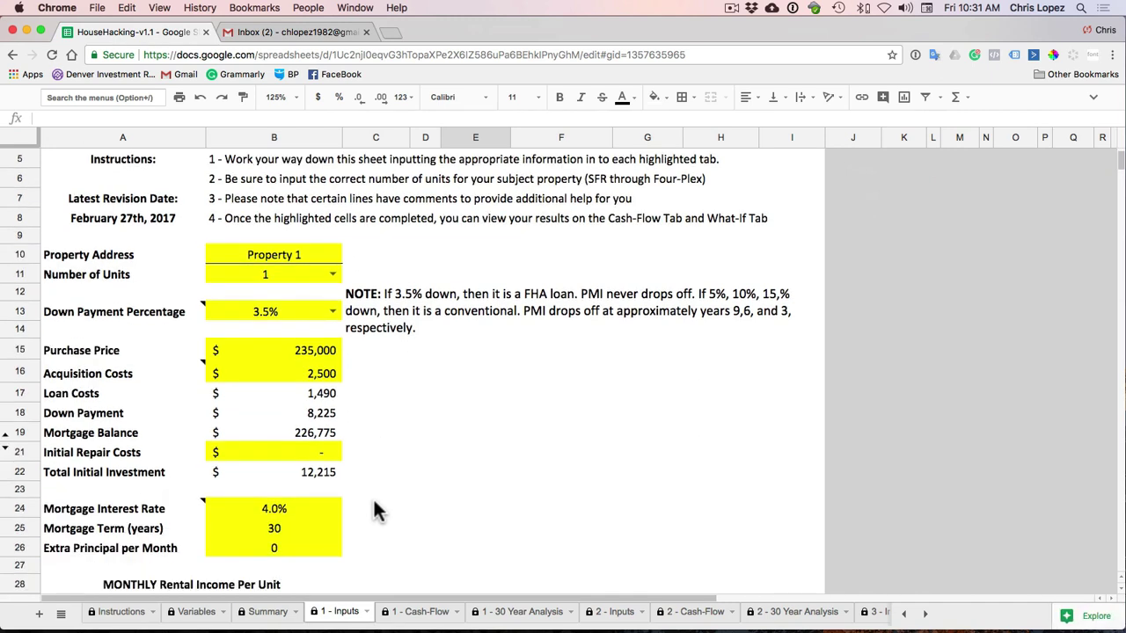
{"action": "scroll", "coordinate": [373, 510], "scroll_direction": "down", "scroll_amount": 1}
{"action": "left_click", "coordinate": [310, 234]}
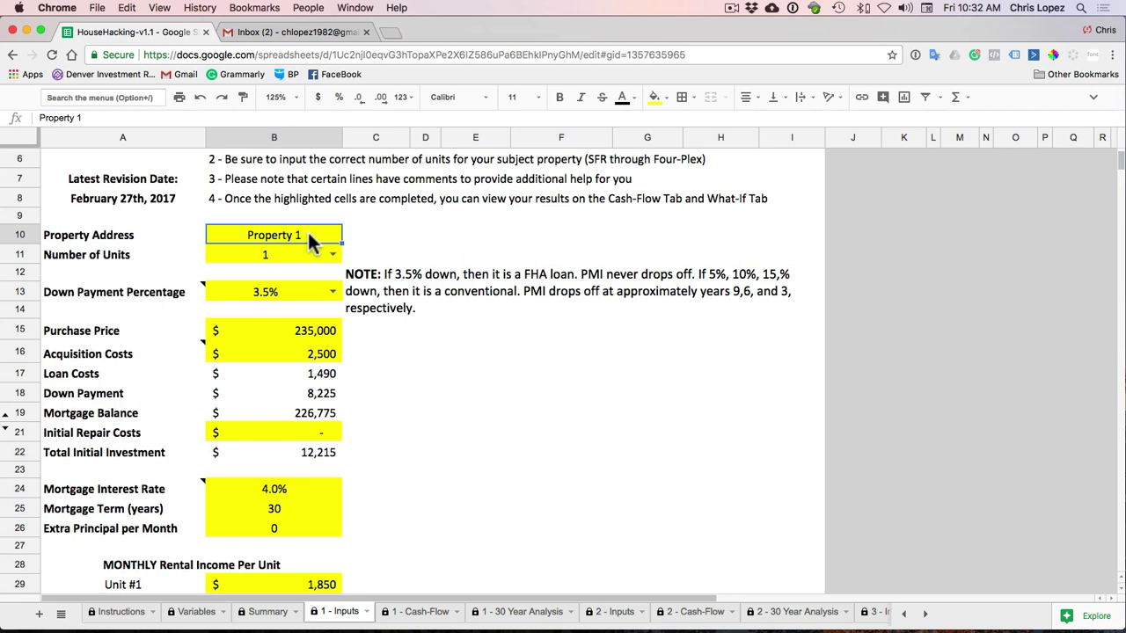
- Review the 3.5% down payment choice, the FHA/conventional loan NOTE and the PMI row
{"action": "left_click", "coordinate": [331, 291]}
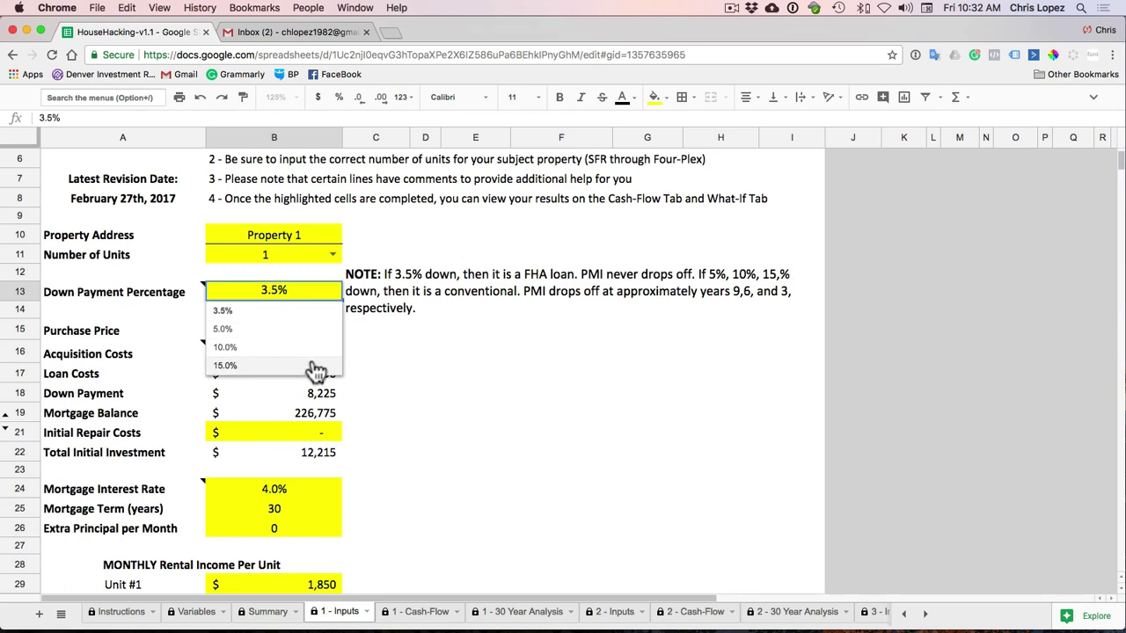
{"action": "left_click", "coordinate": [394, 348]}
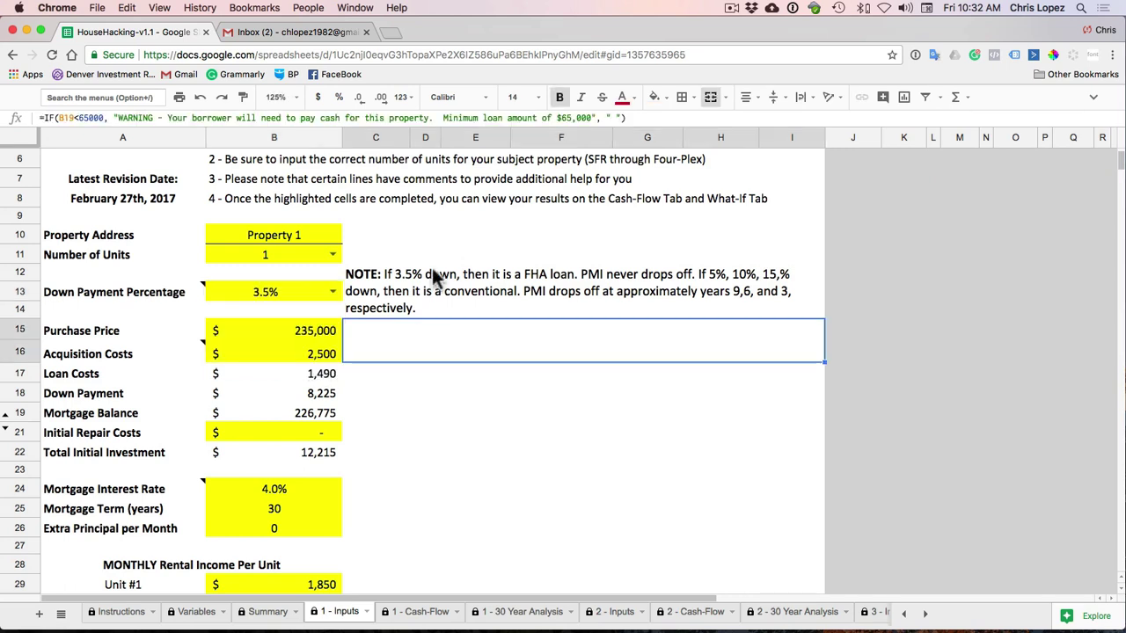
{"action": "left_click", "coordinate": [381, 270]}
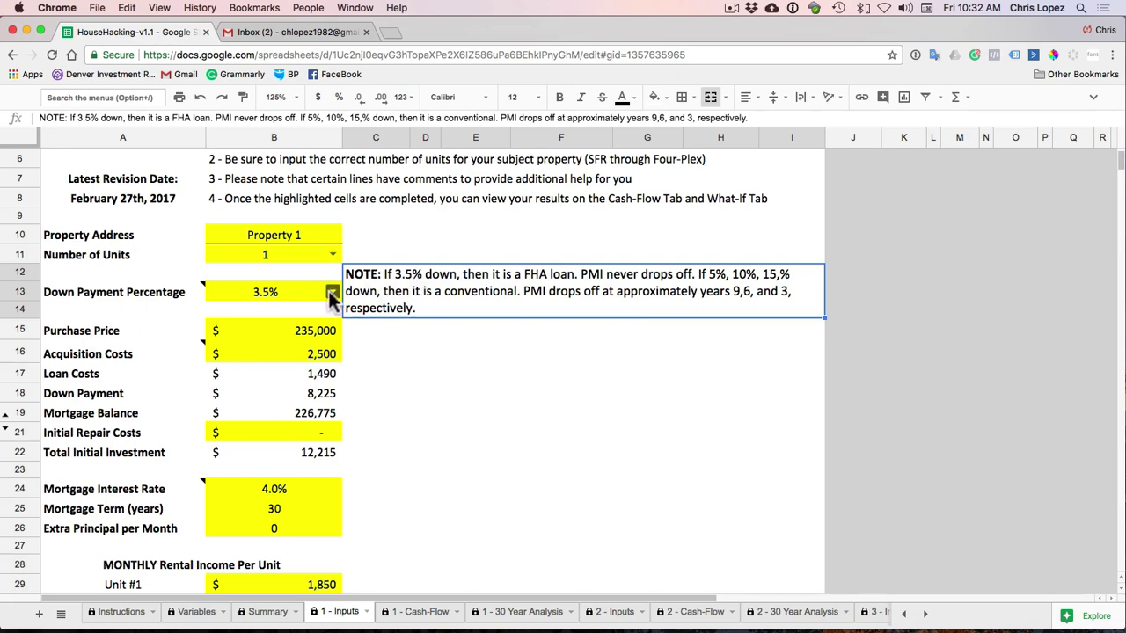
{"action": "scroll", "coordinate": [371, 407], "scroll_direction": "down", "scroll_amount": 10}
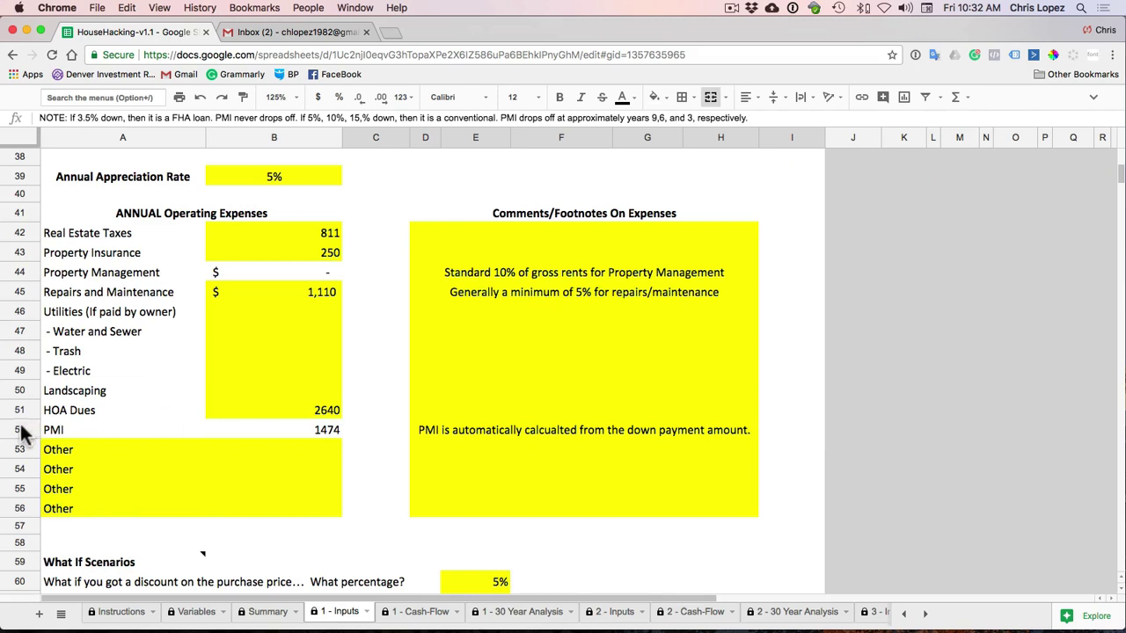
{"action": "left_click", "coordinate": [20, 427]}
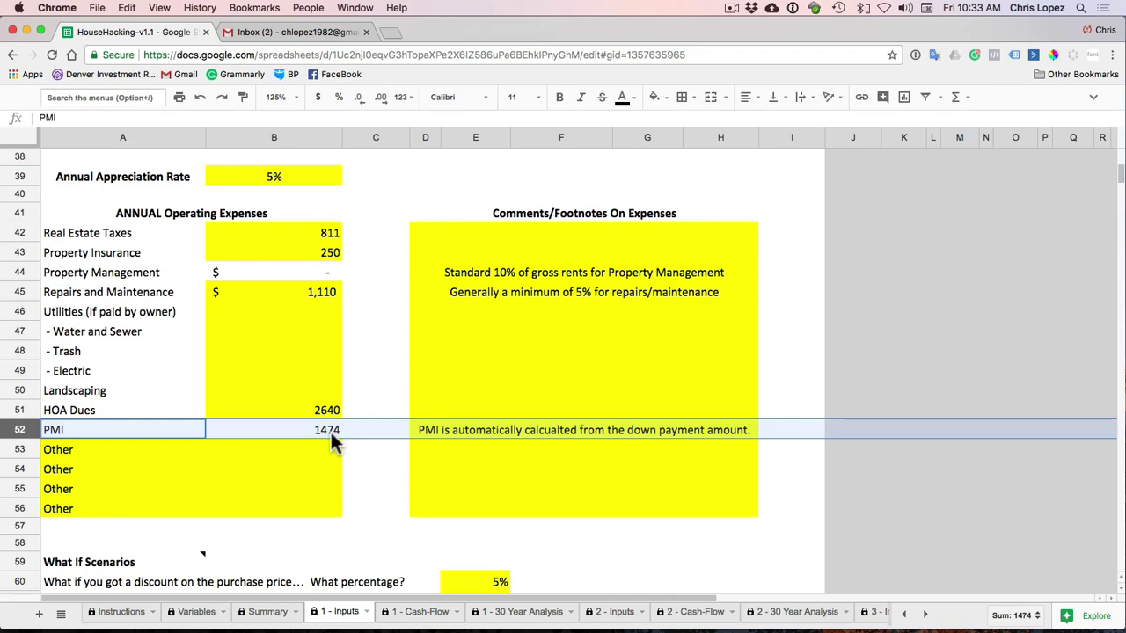
{"action": "scroll", "coordinate": [338, 418], "scroll_direction": "up", "scroll_amount": 10}
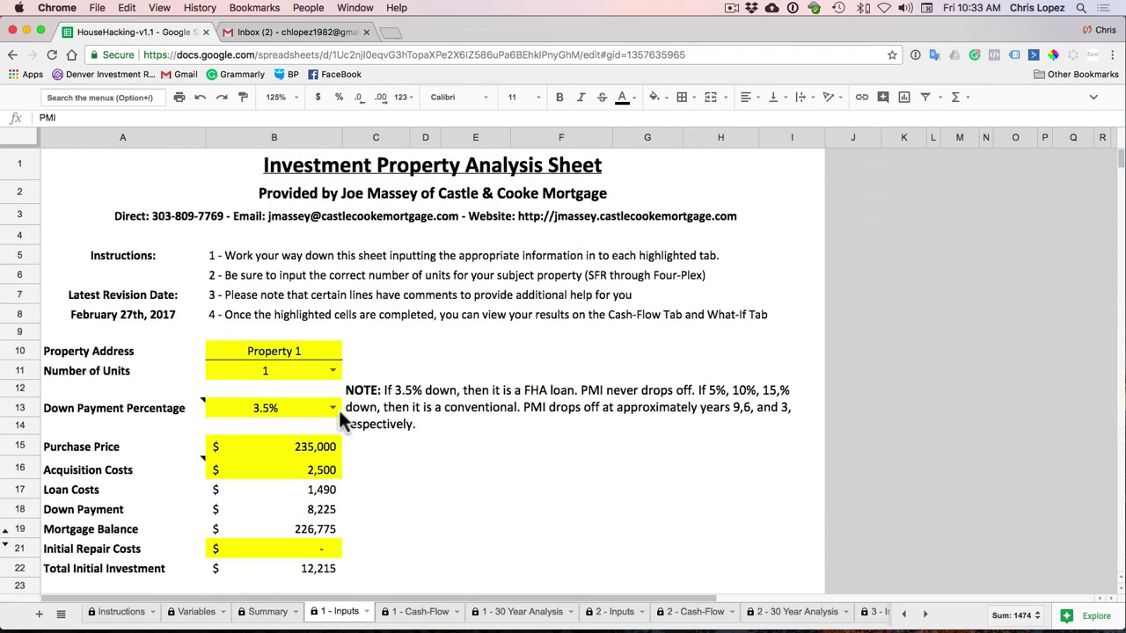
{"action": "left_click", "coordinate": [332, 409]}
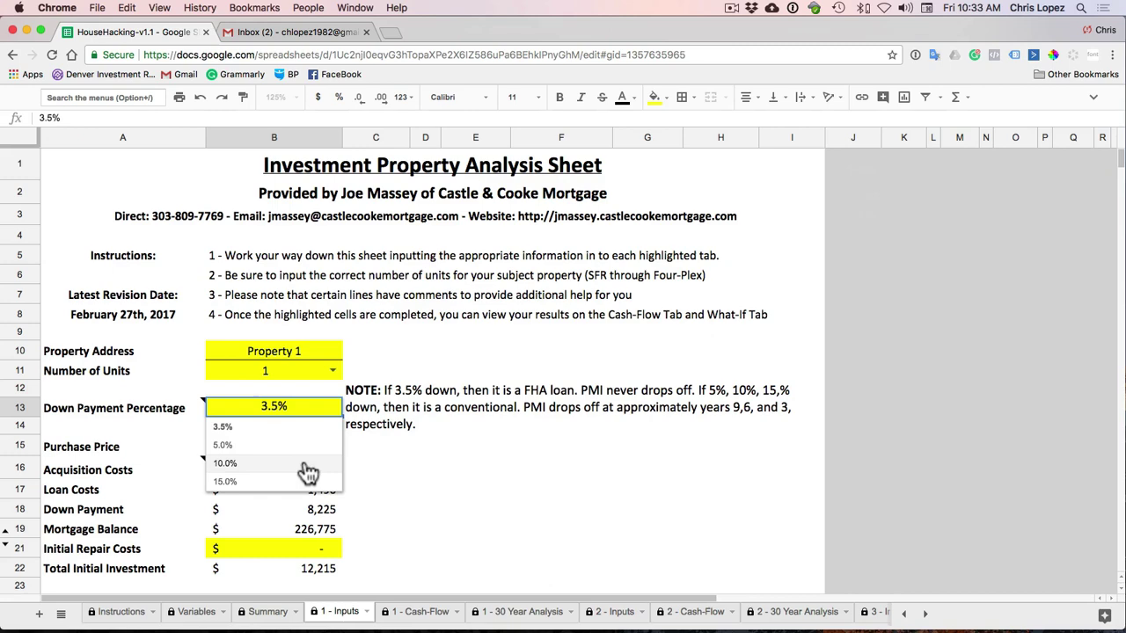
{"action": "left_click", "coordinate": [299, 482]}
{"action": "scroll", "coordinate": [371, 477], "scroll_direction": "down", "scroll_amount": 3}
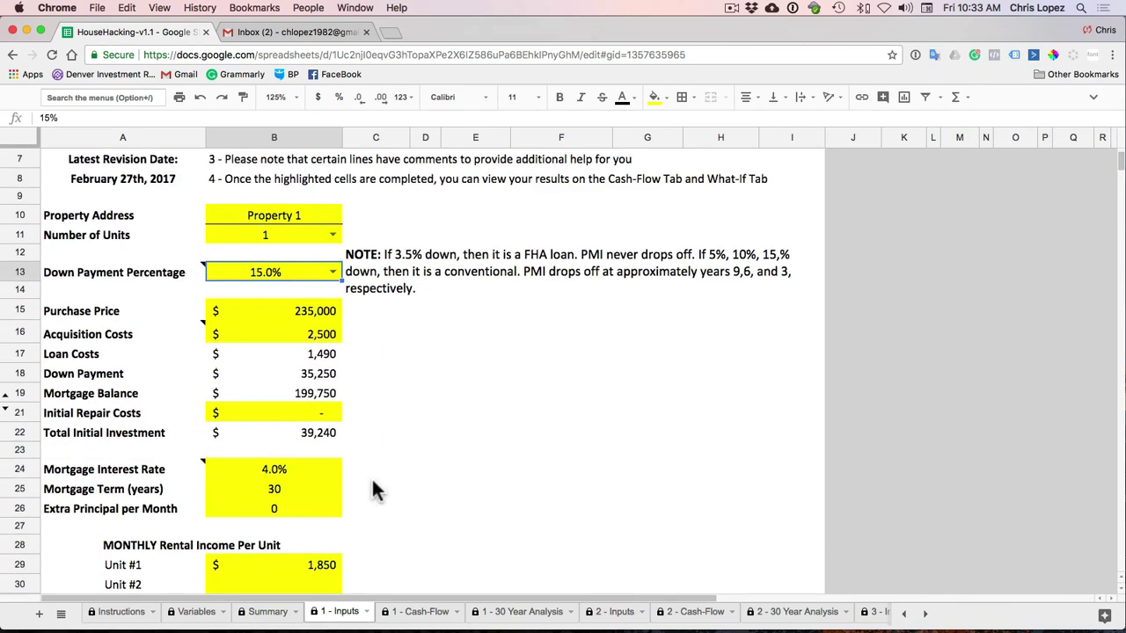
{"action": "scroll", "coordinate": [373, 490], "scroll_direction": "down", "scroll_amount": 15}
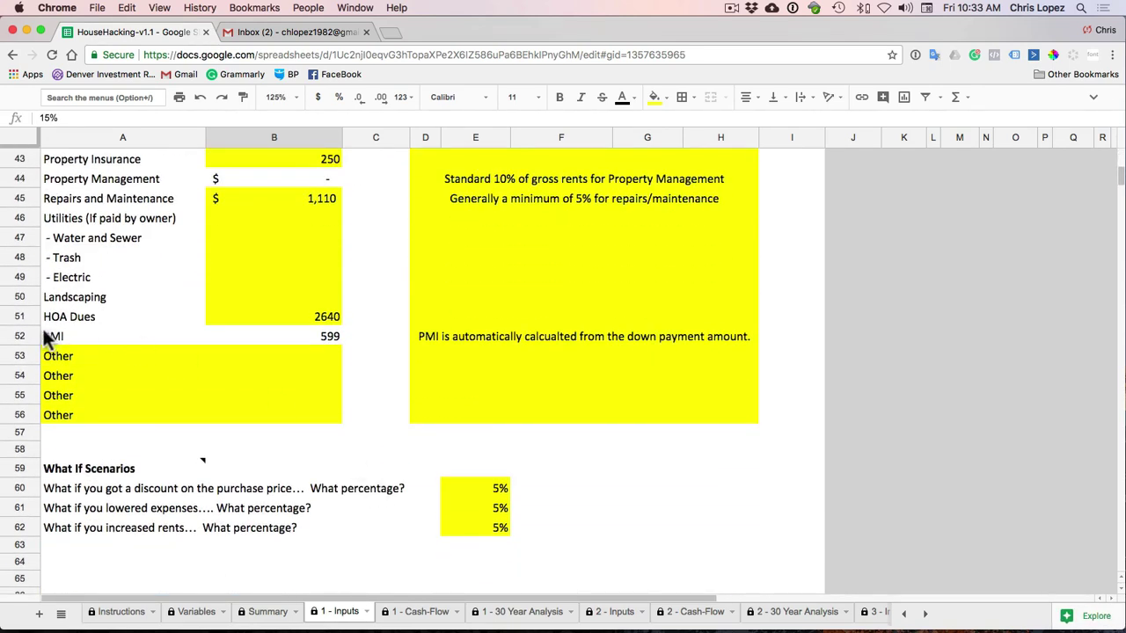
{"action": "left_click", "coordinate": [24, 334]}
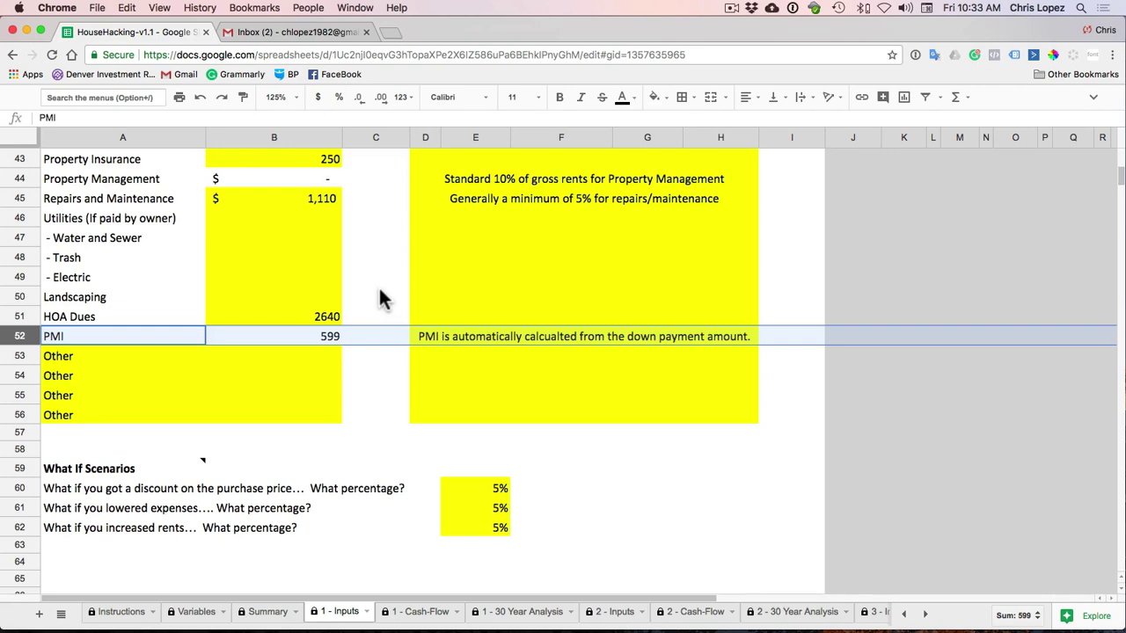
{"action": "scroll", "coordinate": [378, 285], "scroll_direction": "up", "scroll_amount": 15}
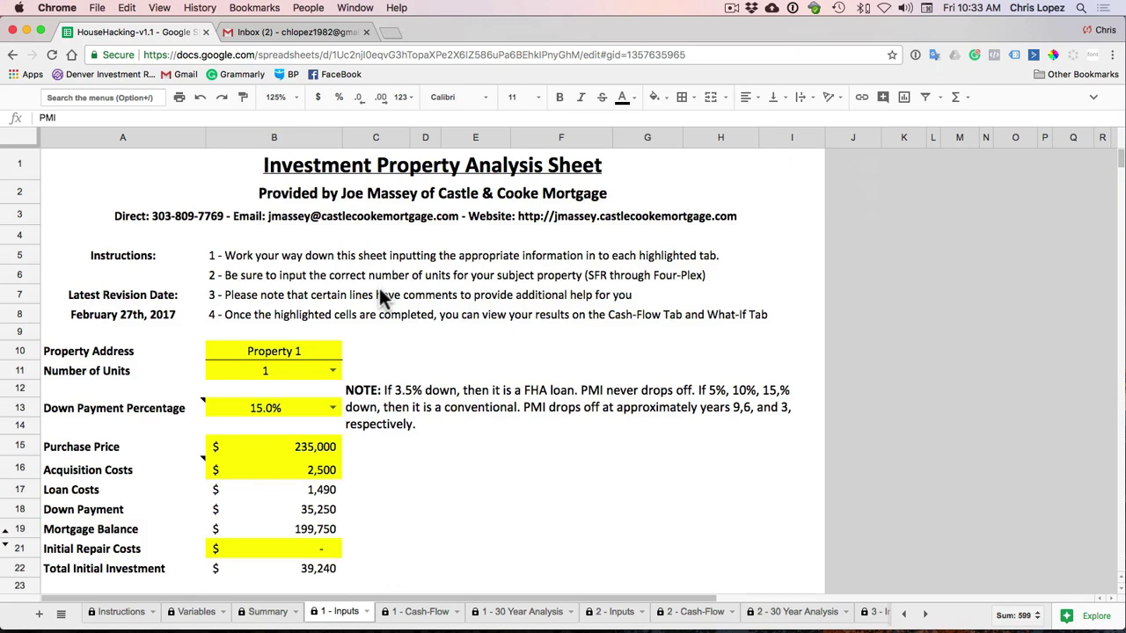
{"action": "double_click", "coordinate": [324, 406]}
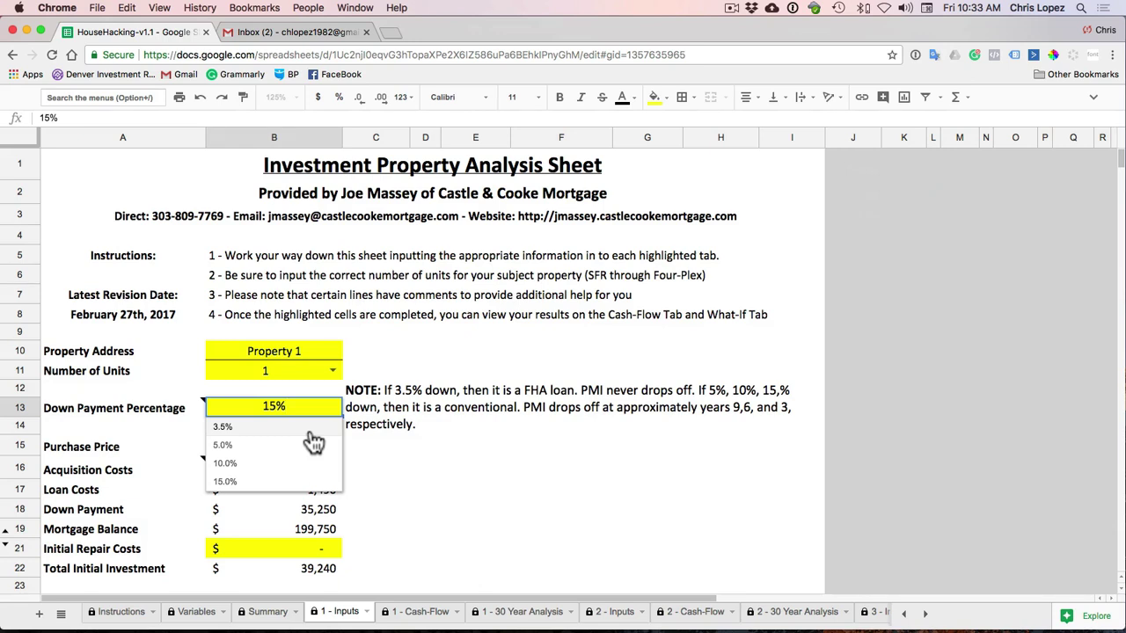
{"action": "left_click", "coordinate": [311, 430]}
{"action": "scroll", "coordinate": [426, 454], "scroll_direction": "down", "scroll_amount": 3}
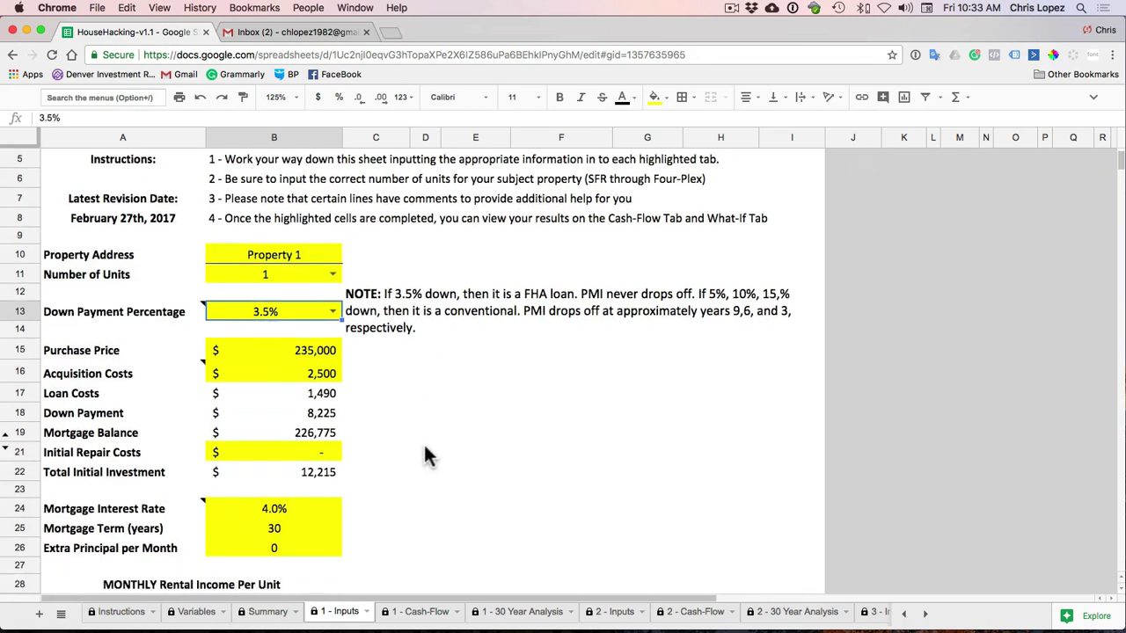
{"action": "scroll", "coordinate": [426, 455], "scroll_direction": "down", "scroll_amount": 1}
{"action": "scroll", "coordinate": [426, 456], "scroll_direction": "down", "scroll_amount": 1}
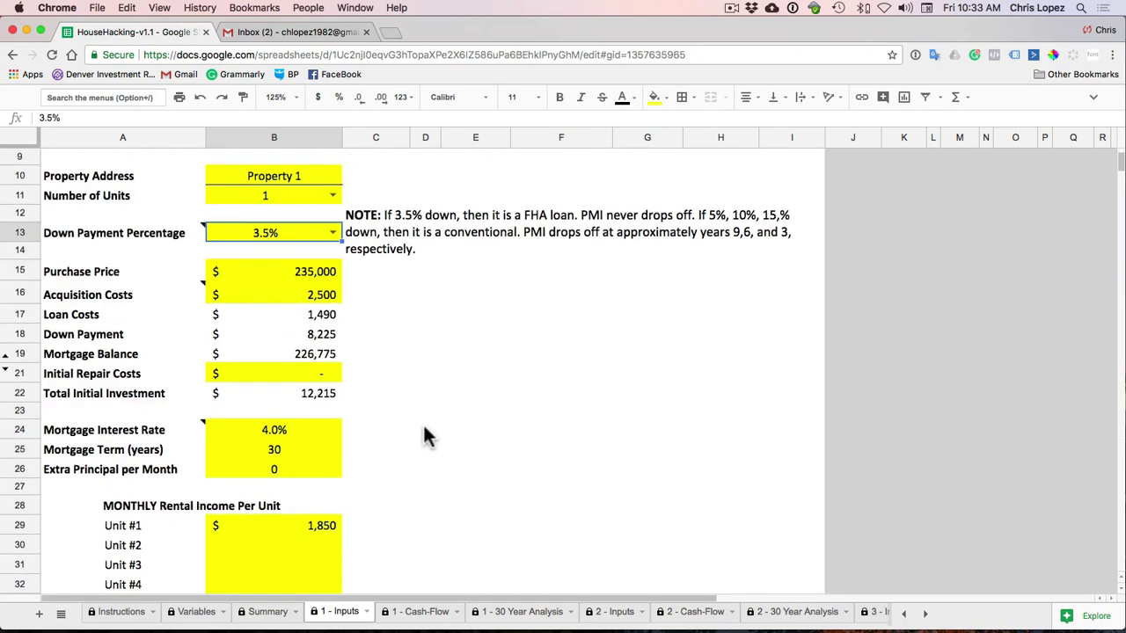
{"action": "left_click", "coordinate": [320, 275]}
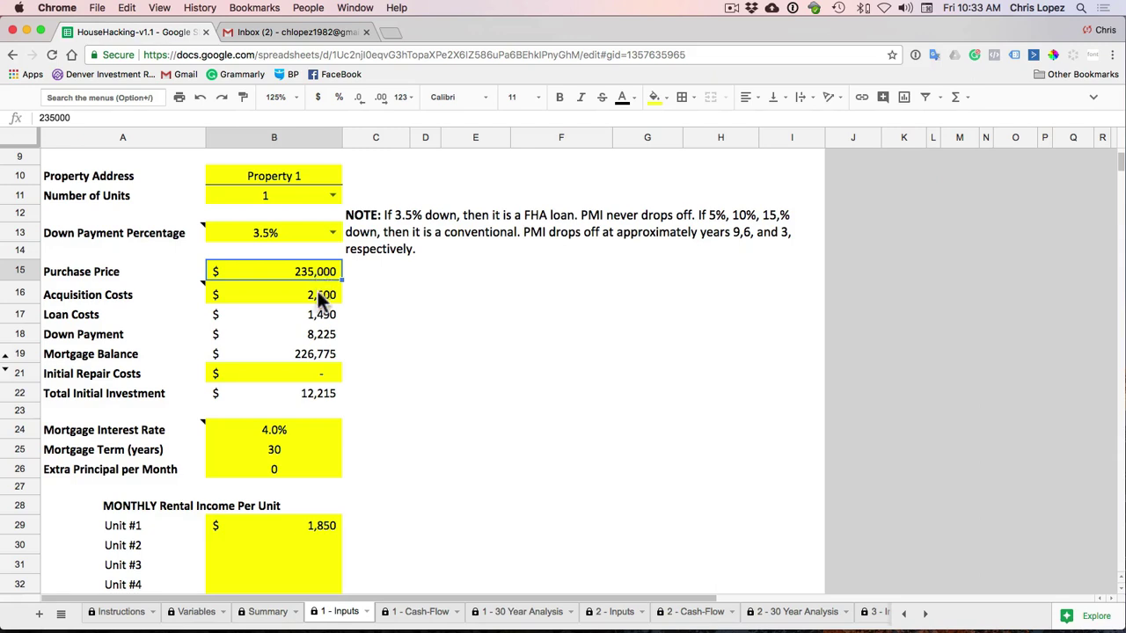
{"action": "left_click", "coordinate": [324, 299]}
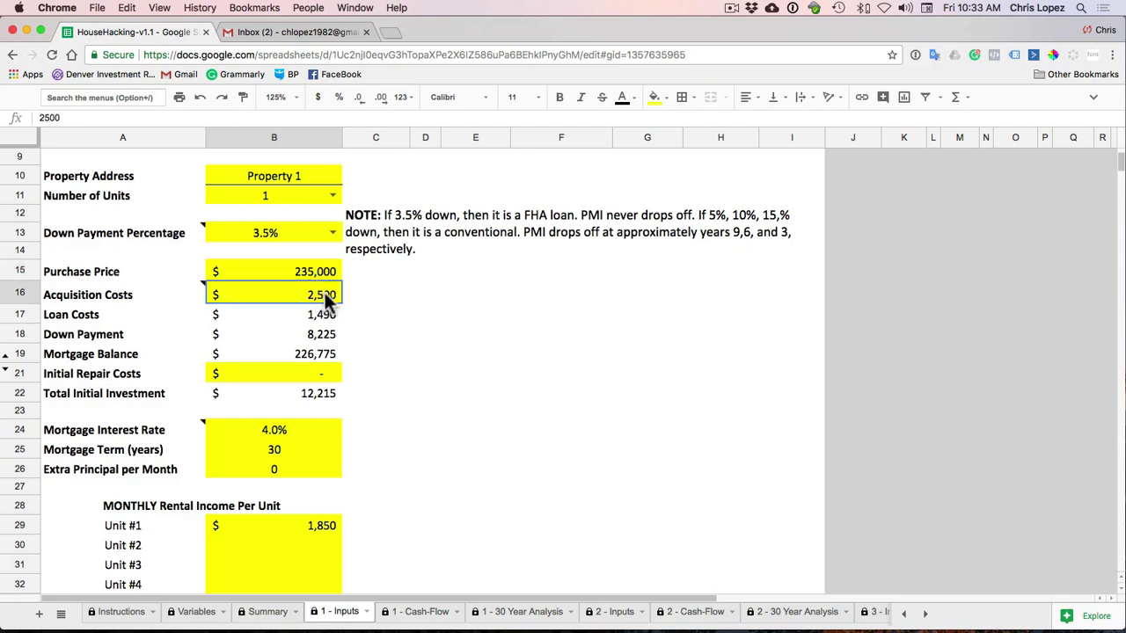
{"action": "left_click", "coordinate": [324, 373]}
{"action": "scroll", "coordinate": [405, 377], "scroll_direction": "down", "scroll_amount": 1}
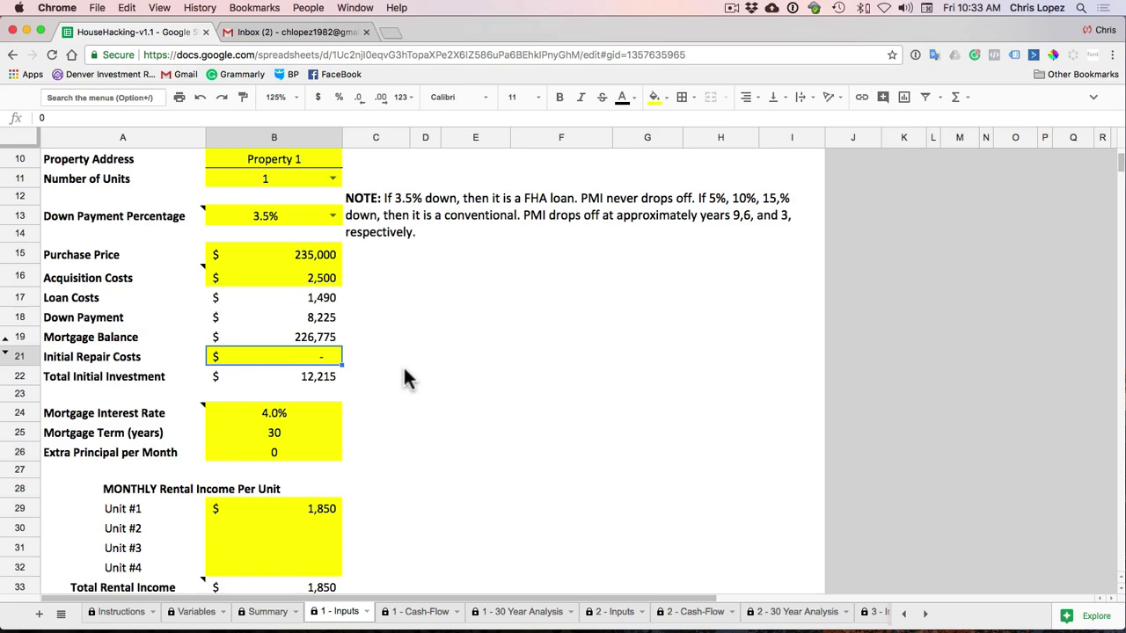
{"action": "scroll", "coordinate": [404, 376], "scroll_direction": "down", "scroll_amount": 5}
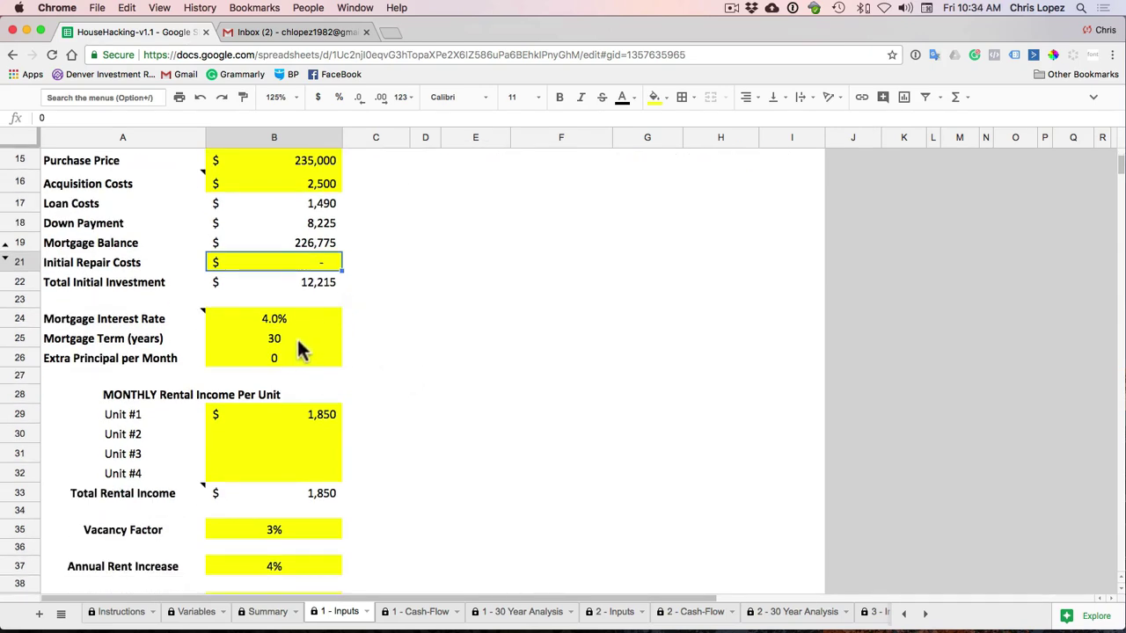
{"action": "scroll", "coordinate": [396, 369], "scroll_direction": "down", "scroll_amount": 4}
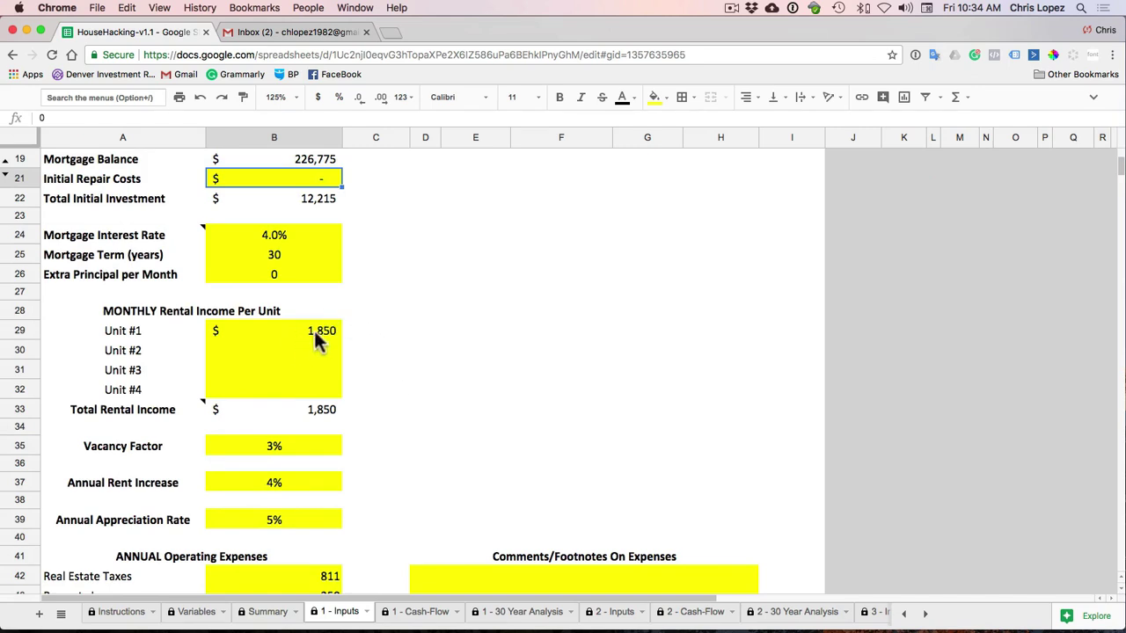
{"action": "left_click", "coordinate": [320, 328]}
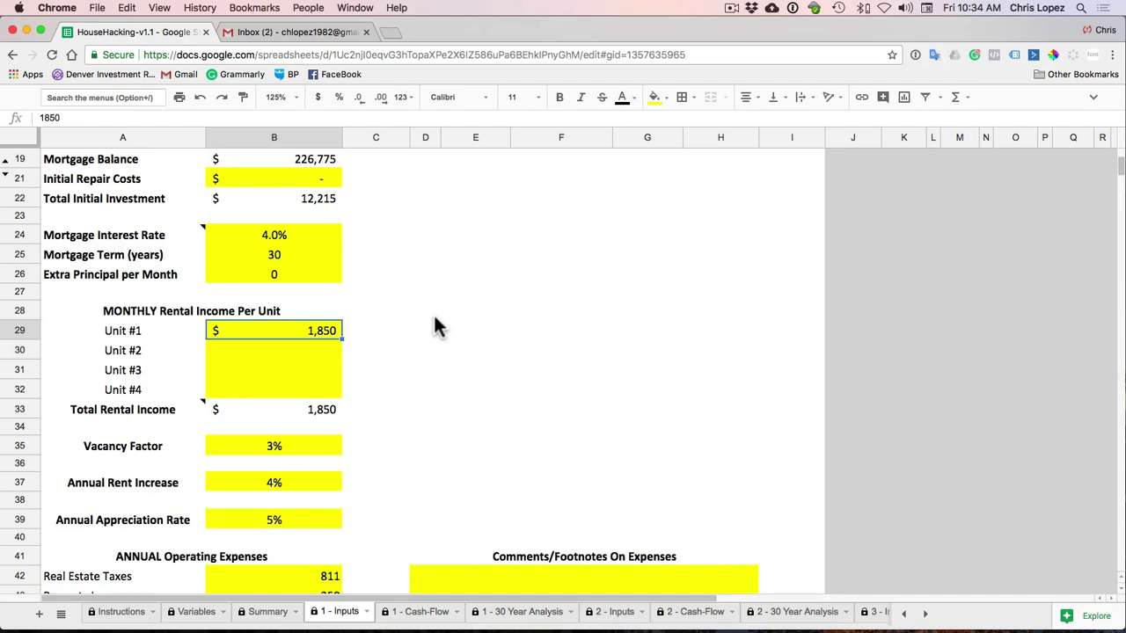
{"action": "scroll", "coordinate": [434, 321], "scroll_direction": "down", "scroll_amount": 3}
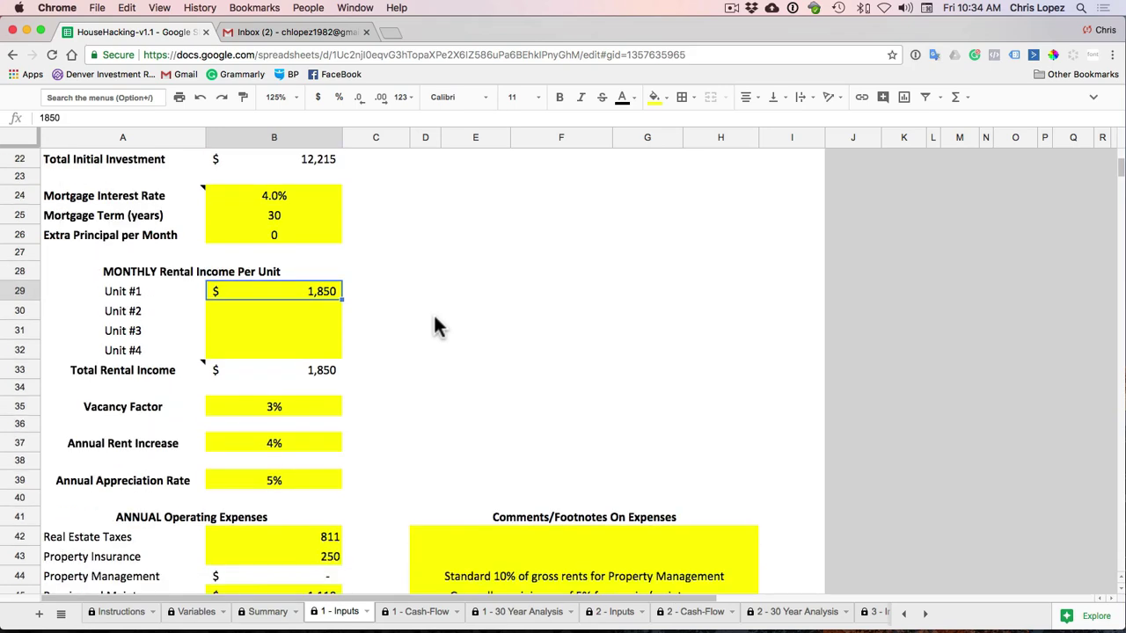
{"action": "left_click", "coordinate": [299, 335]}
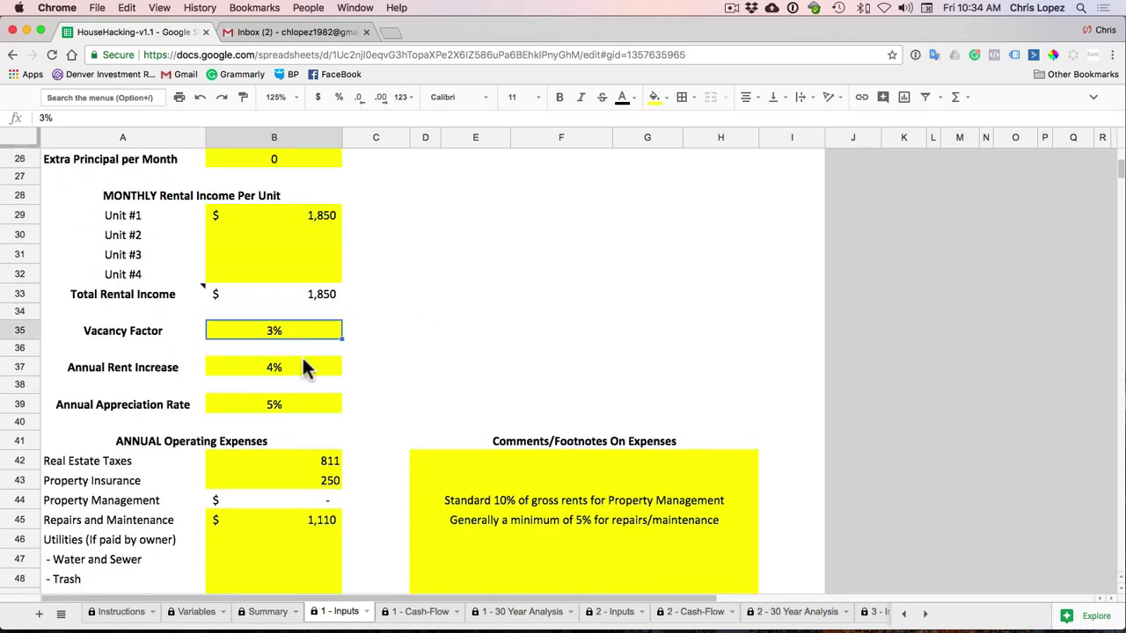
{"action": "left_click", "coordinate": [309, 370]}
{"action": "left_click", "coordinate": [319, 403]}
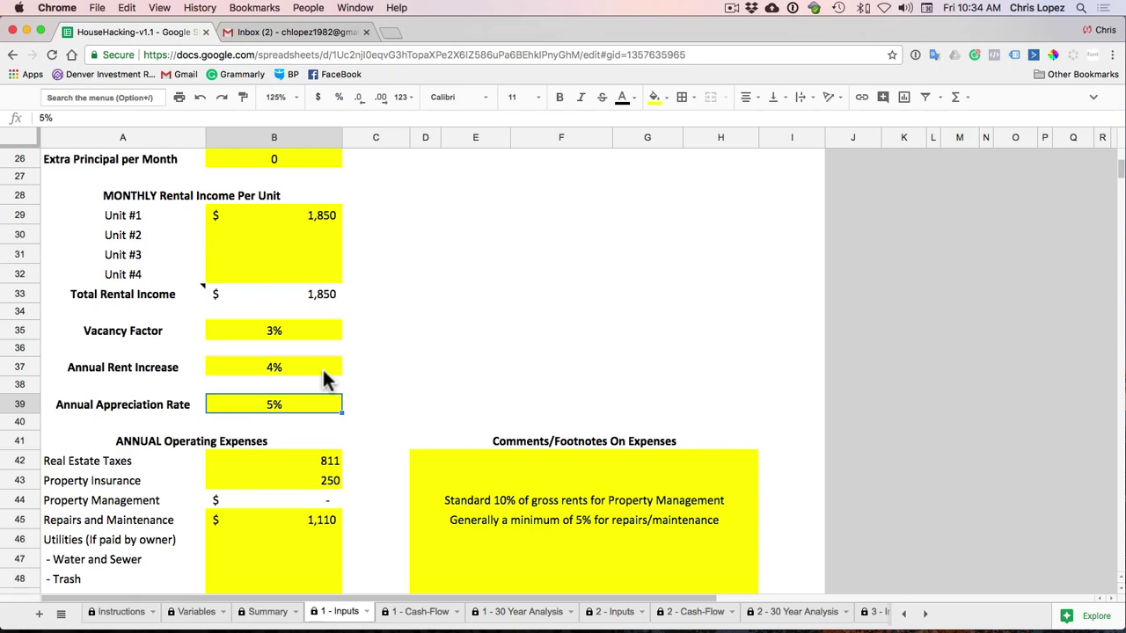
{"action": "left_click", "coordinate": [324, 371]}
{"action": "left_click", "coordinate": [323, 398]}
{"action": "left_click", "coordinate": [323, 373]}
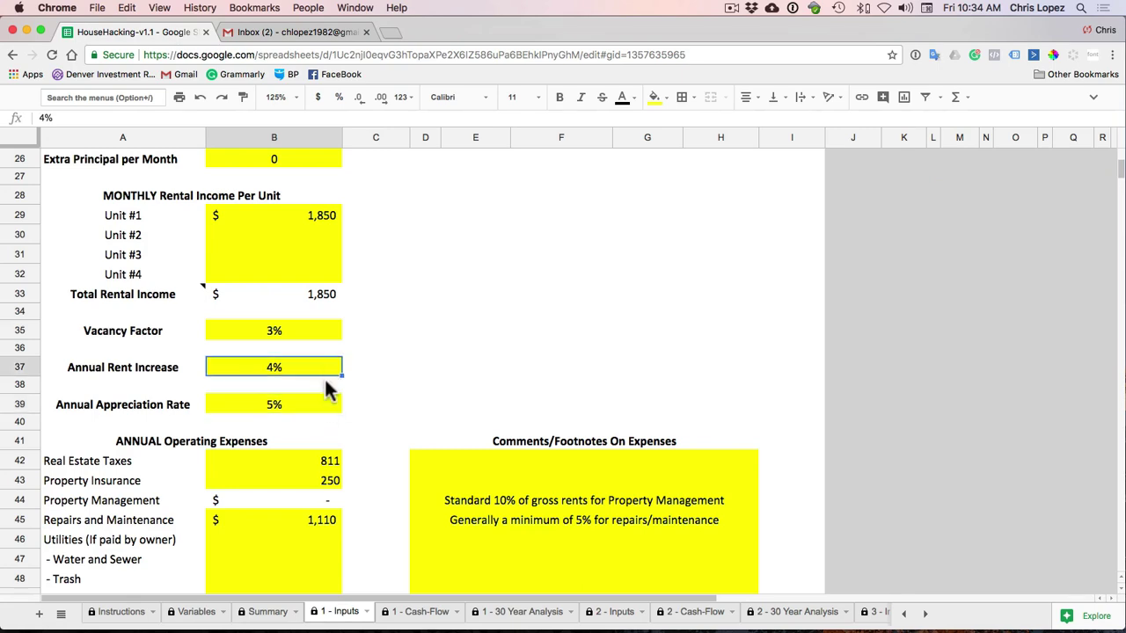
{"action": "scroll", "coordinate": [384, 406], "scroll_direction": "down", "scroll_amount": 5}
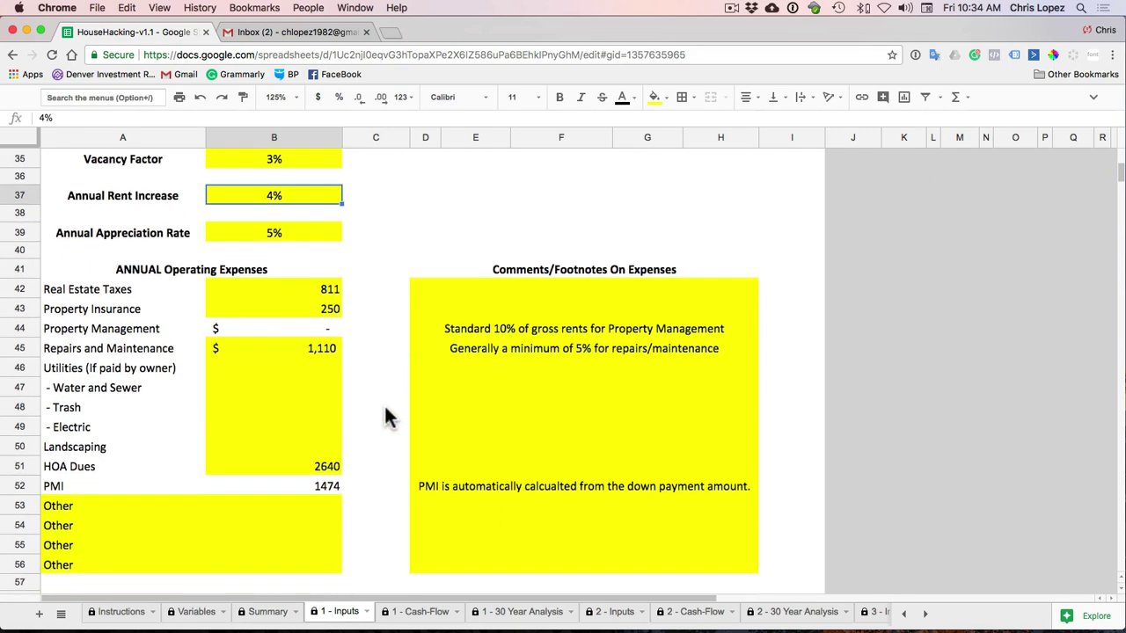
{"action": "left_click", "coordinate": [20, 289]}
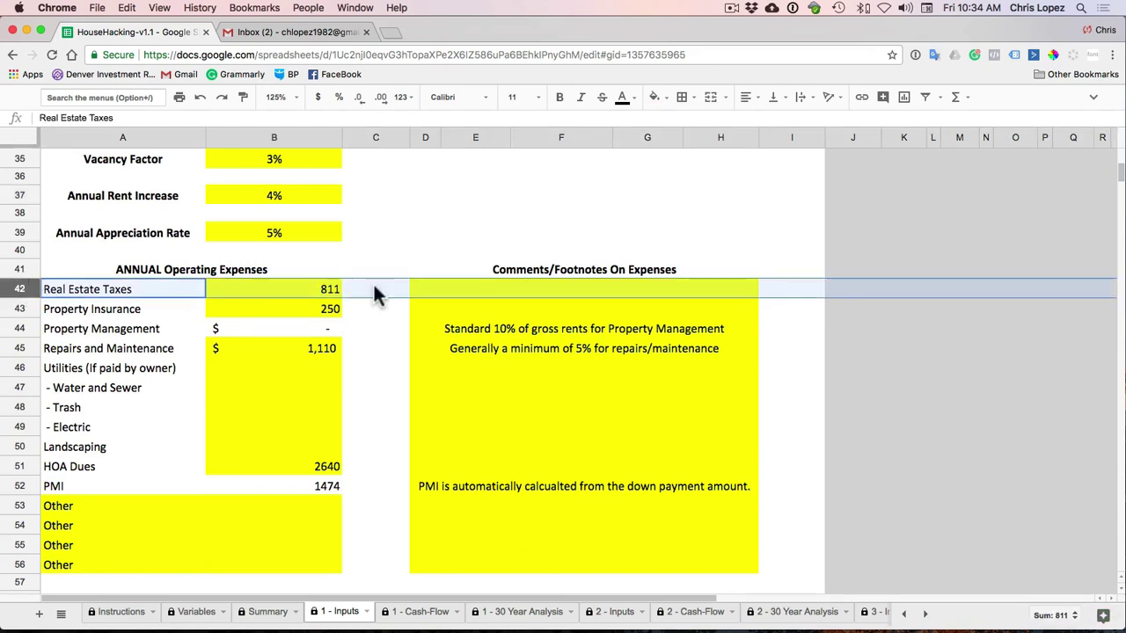
{"action": "left_click", "coordinate": [315, 306]}
{"action": "left_click", "coordinate": [296, 348]}
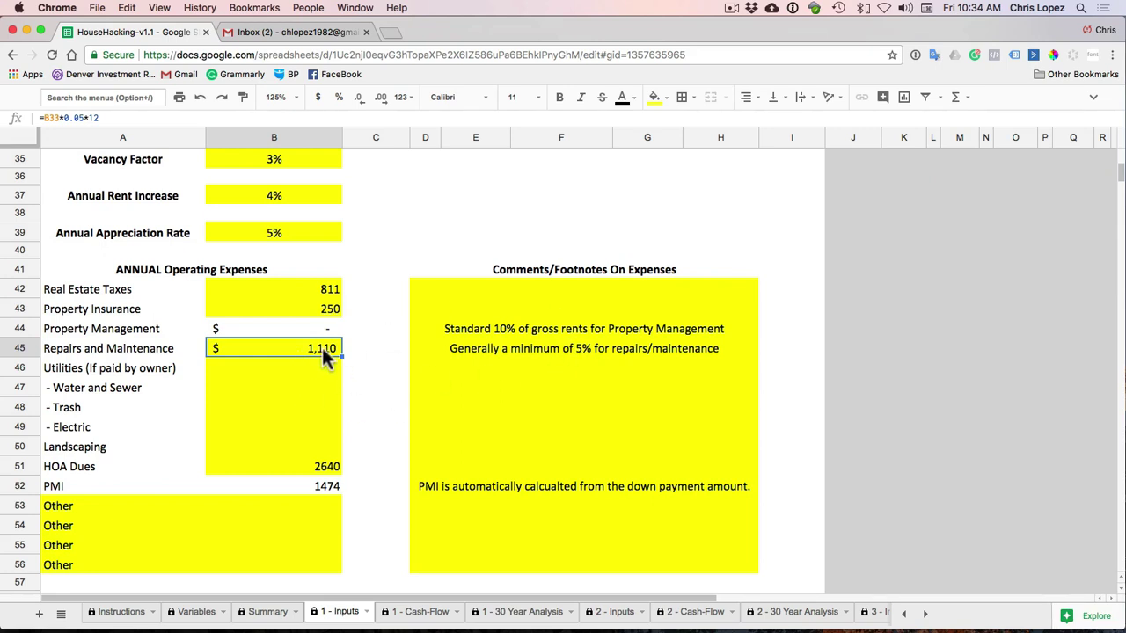
{"action": "double_click", "coordinate": [322, 347]}
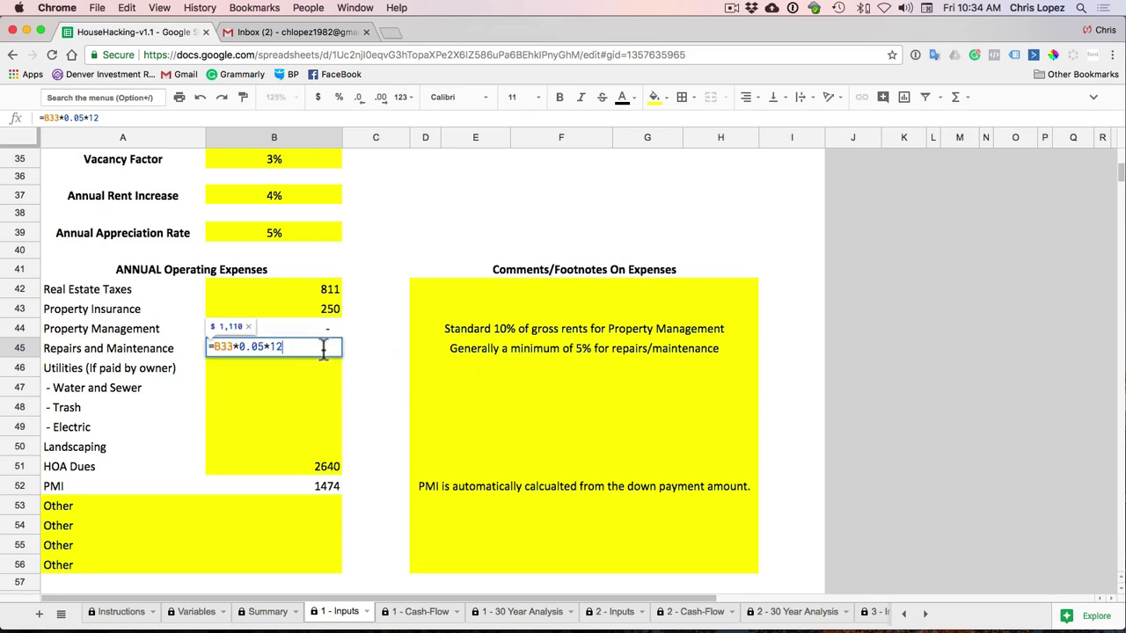
{"action": "left_click", "coordinate": [370, 391]}
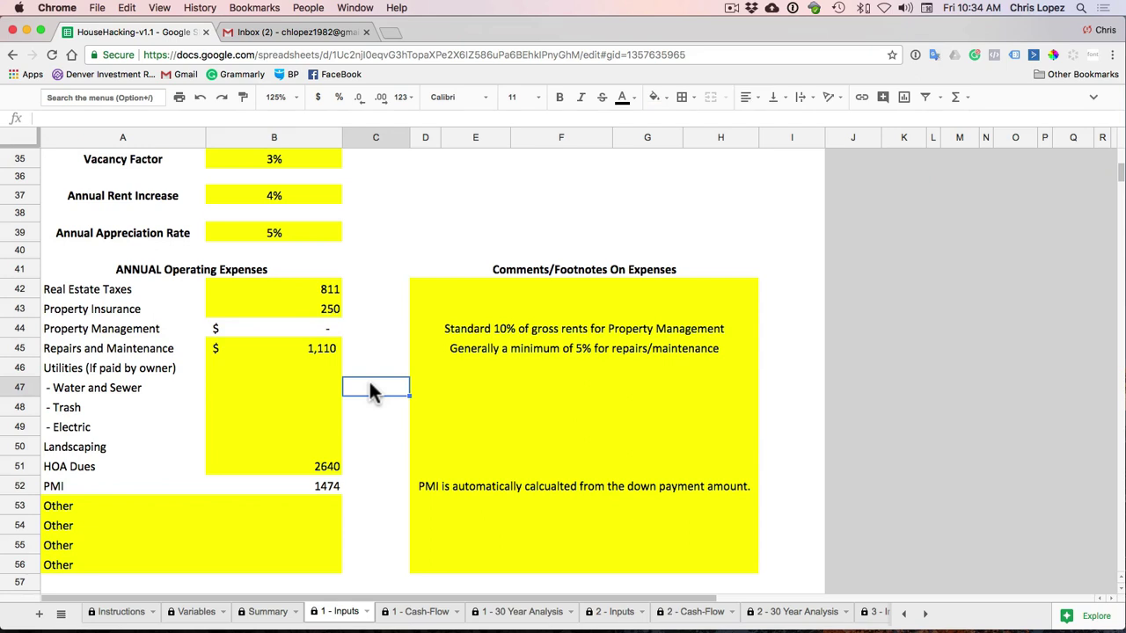
{"action": "left_click", "coordinate": [325, 467]}
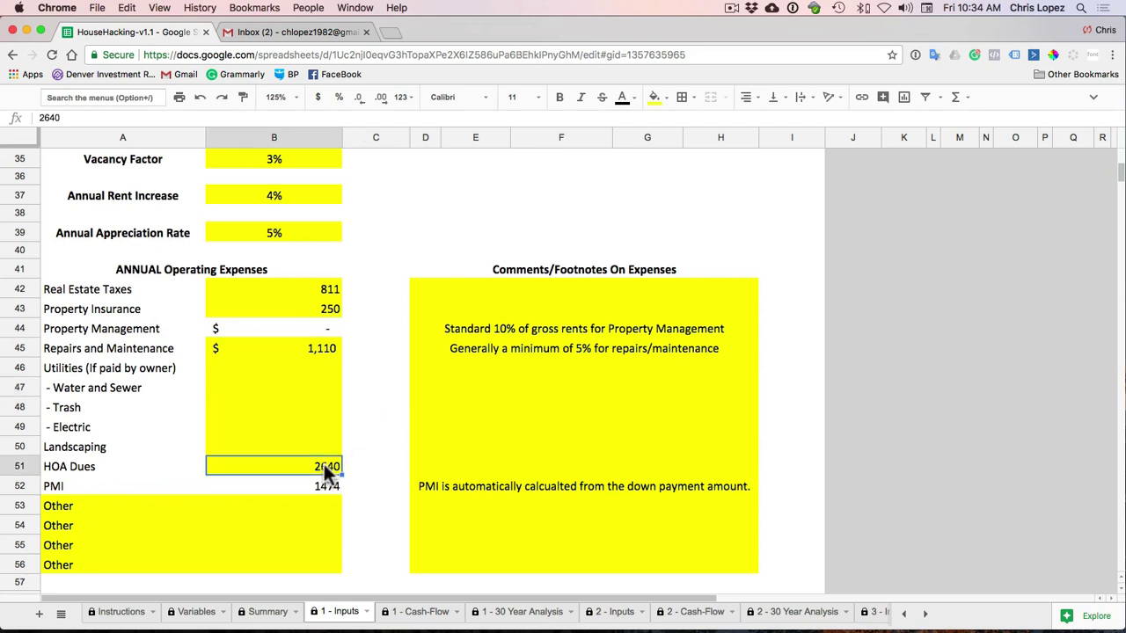
{"action": "left_click", "coordinate": [364, 424]}
{"action": "left_click", "coordinate": [321, 332]}
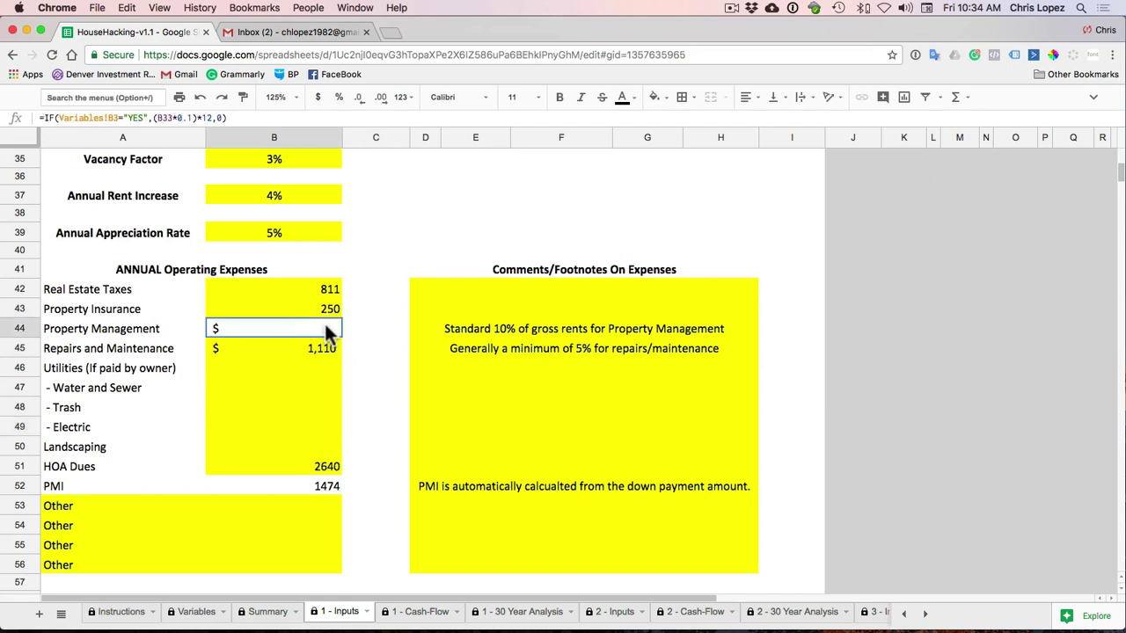
{"action": "left_click", "coordinate": [22, 332]}
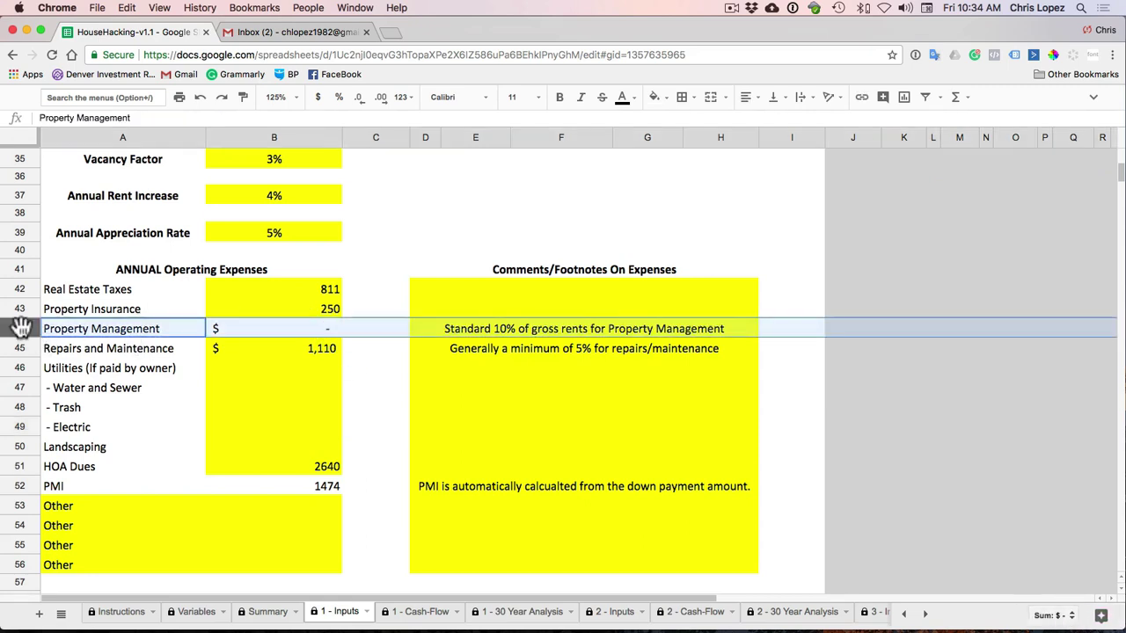
{"action": "left_click", "coordinate": [308, 333]}
{"action": "left_click", "coordinate": [376, 291]}
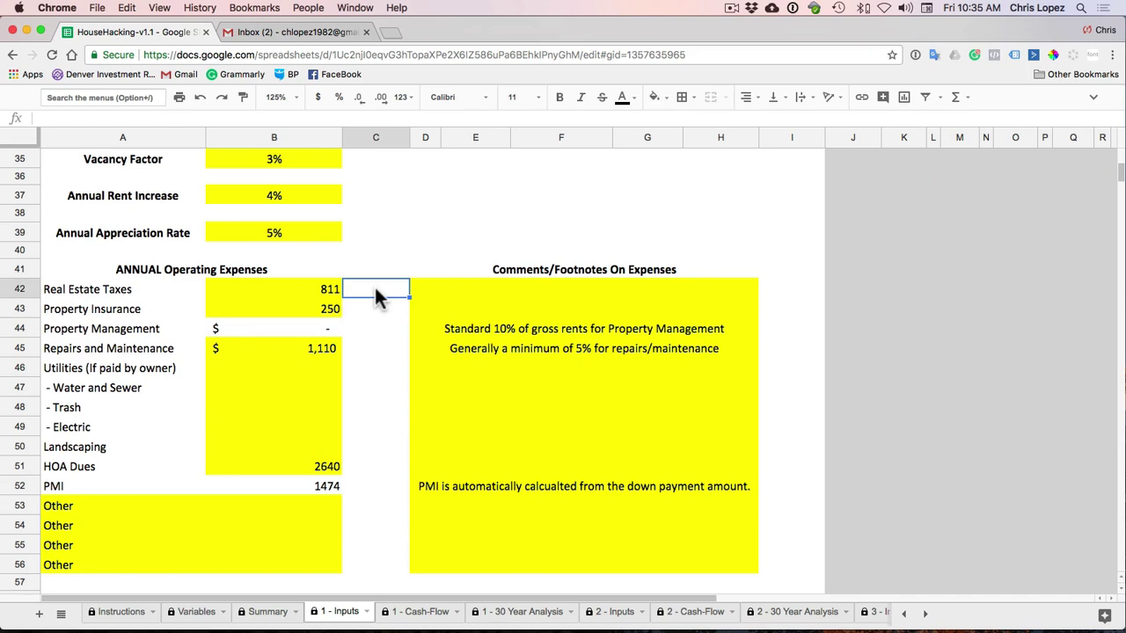
{"action": "left_click", "coordinate": [328, 331]}
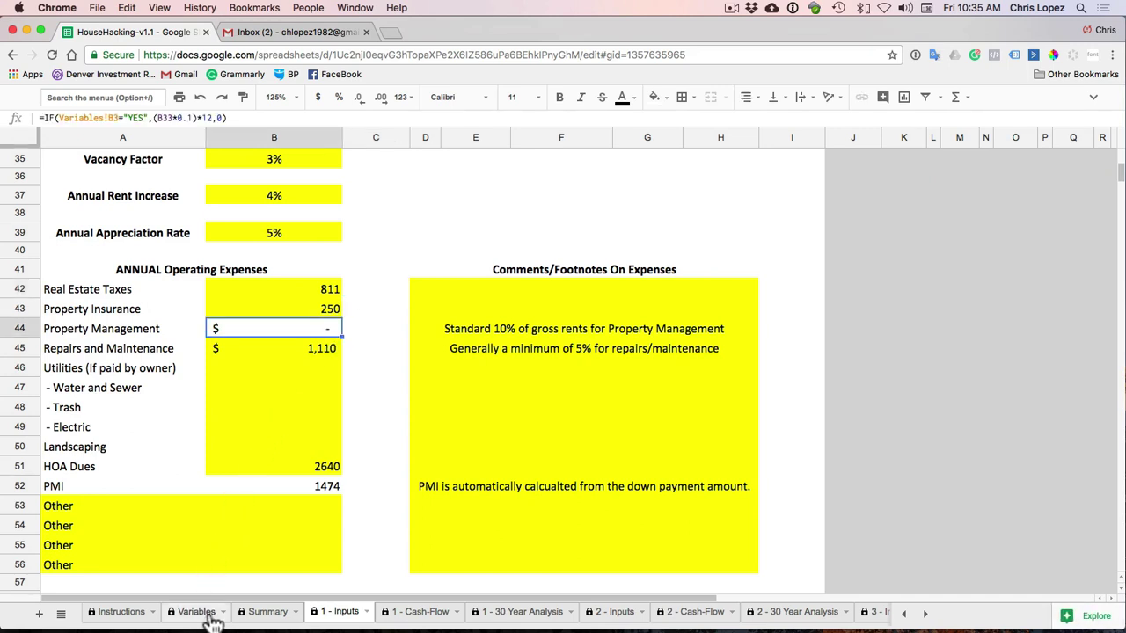
{"action": "left_click", "coordinate": [196, 611]}
{"action": "left_click", "coordinate": [274, 193]}
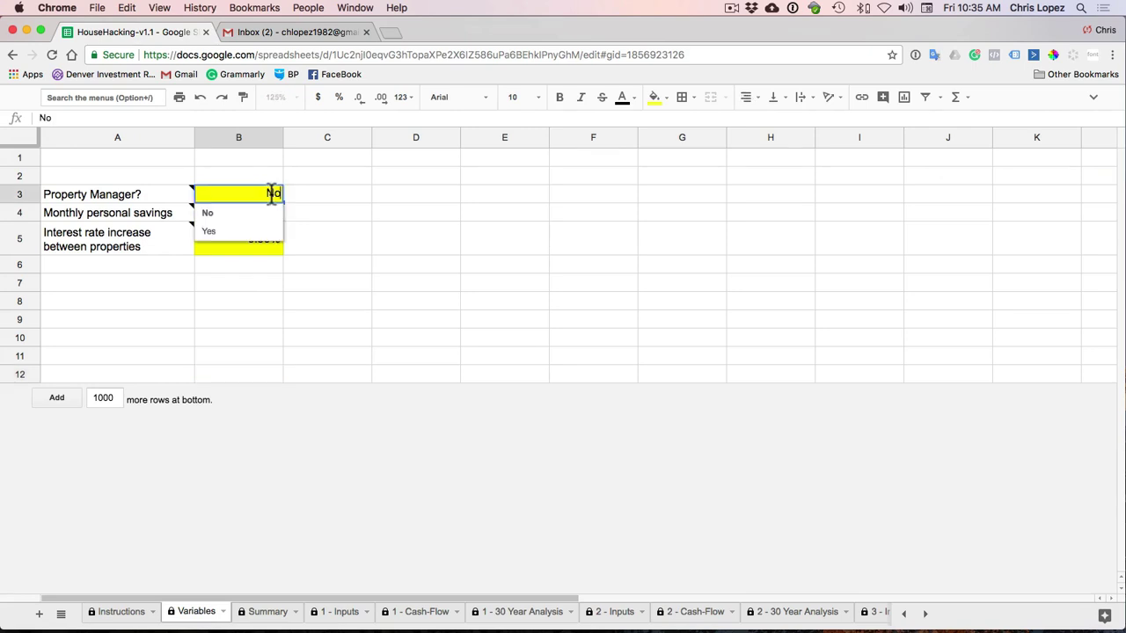
{"action": "left_click", "coordinate": [245, 233]}
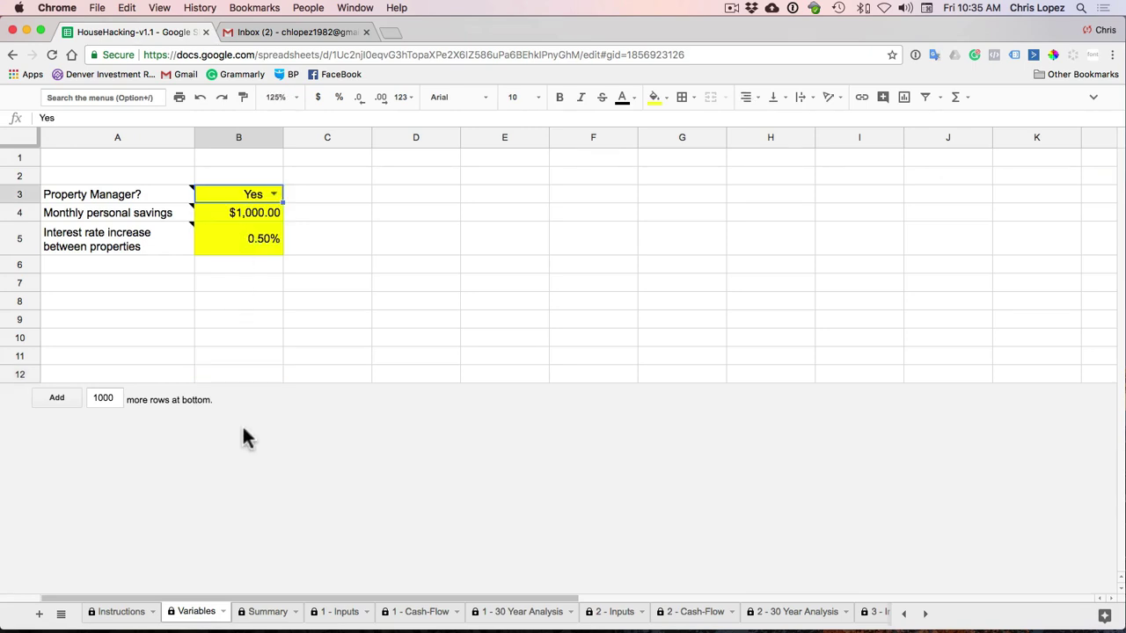
{"action": "left_click", "coordinate": [339, 611]}
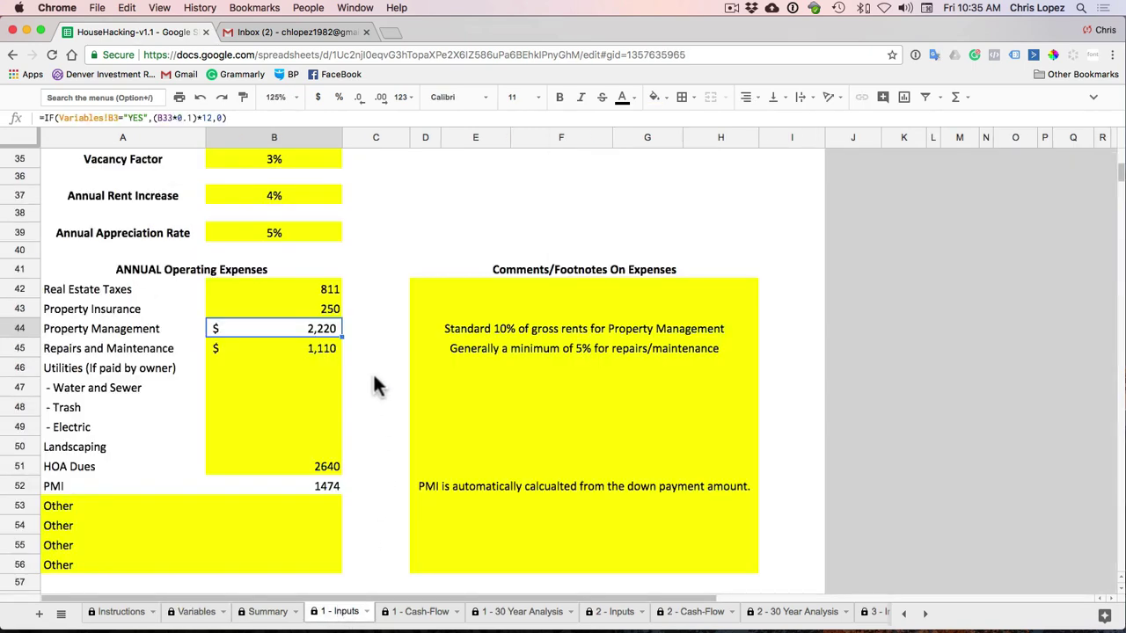
{"action": "left_click", "coordinate": [361, 313]}
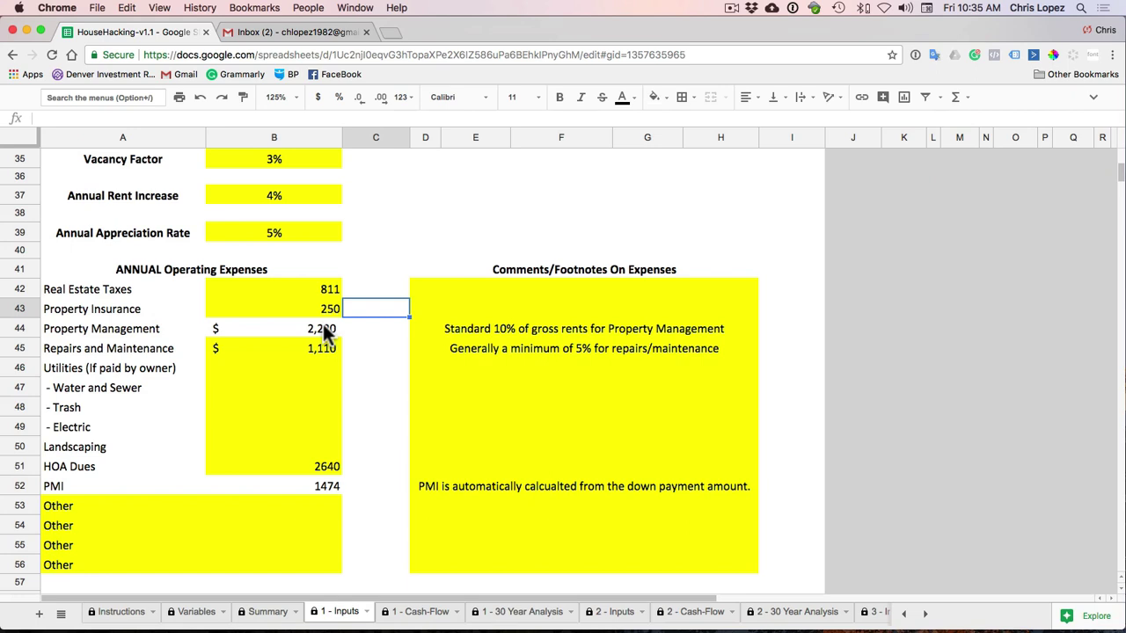
{"action": "left_click", "coordinate": [196, 611]}
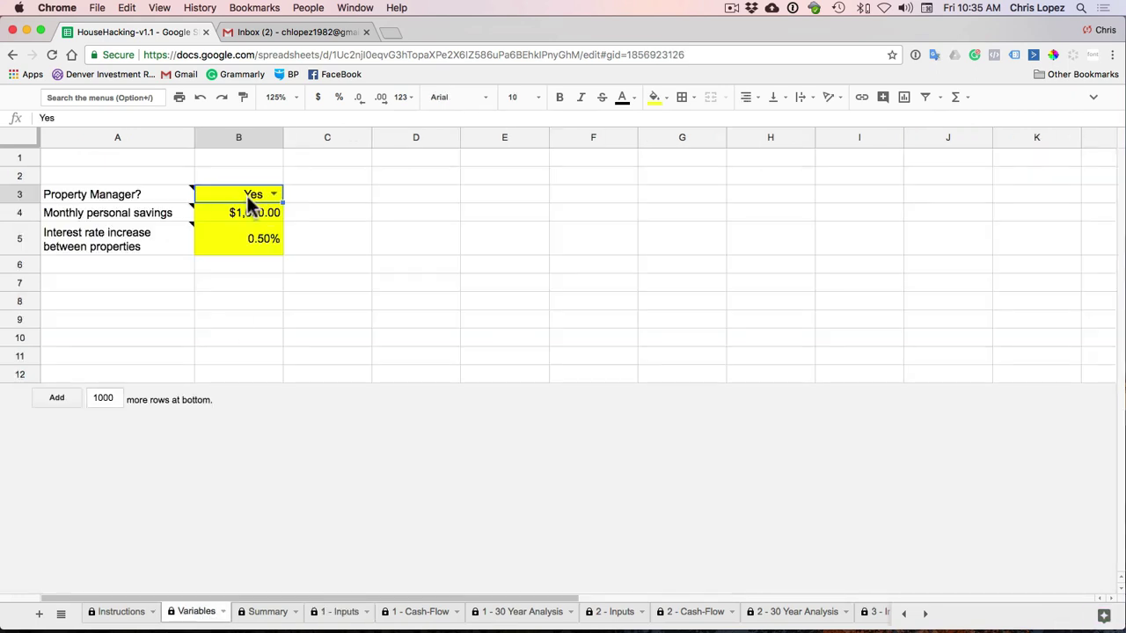
{"action": "left_click", "coordinate": [273, 195]}
{"action": "left_click", "coordinate": [264, 230]}
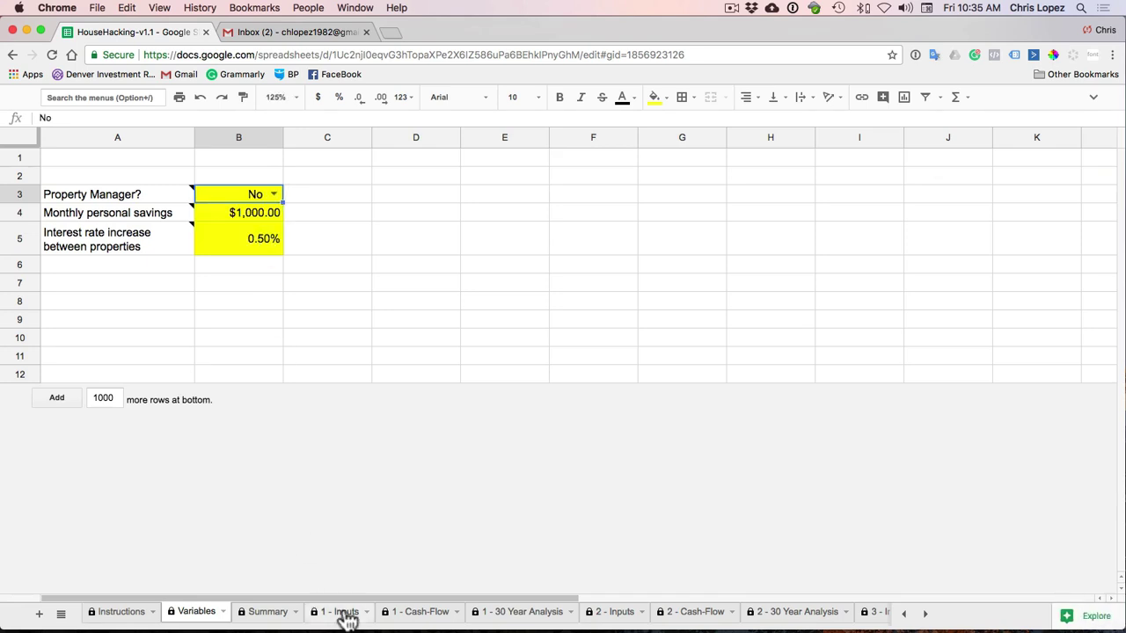
{"action": "left_click", "coordinate": [343, 611]}
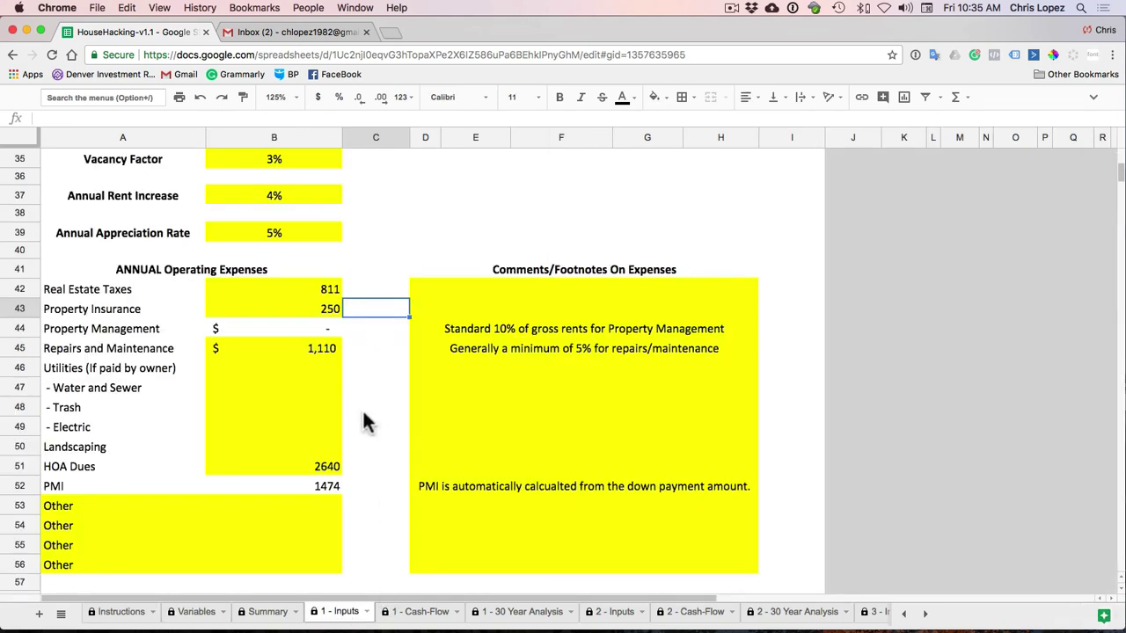
{"action": "scroll", "coordinate": [368, 422], "scroll_direction": "down", "scroll_amount": 1}
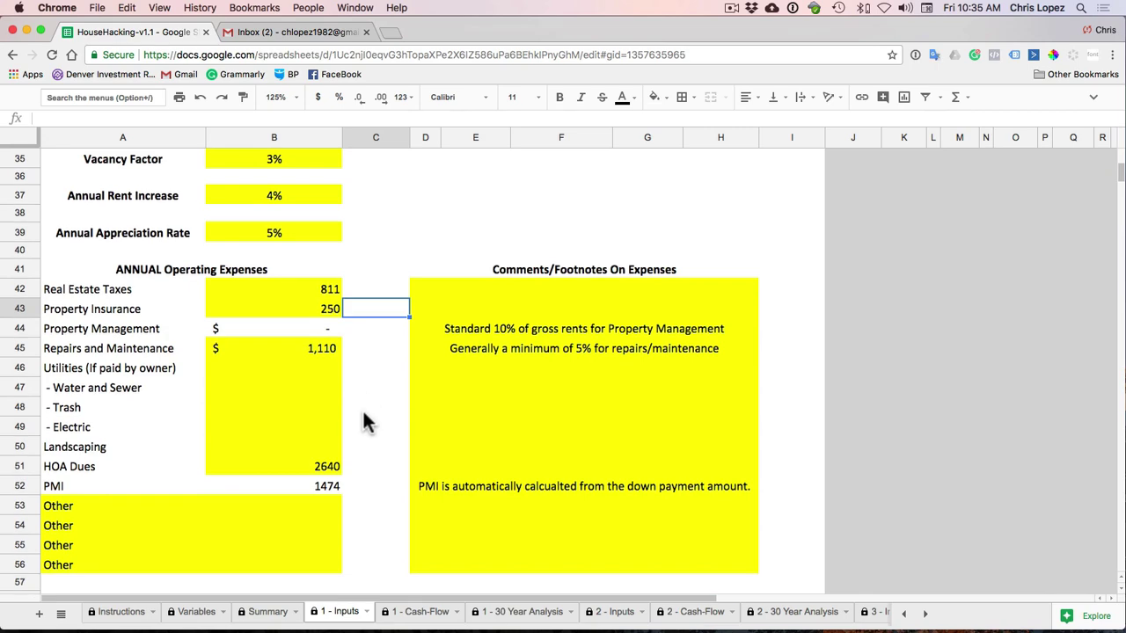
{"action": "scroll", "coordinate": [367, 422], "scroll_direction": "down", "scroll_amount": 2}
- Move the Summary sheet after 1 - Inputs and highlight the year 1 projection row
{"action": "scroll", "coordinate": [368, 422], "scroll_direction": "up", "scroll_amount": 10}
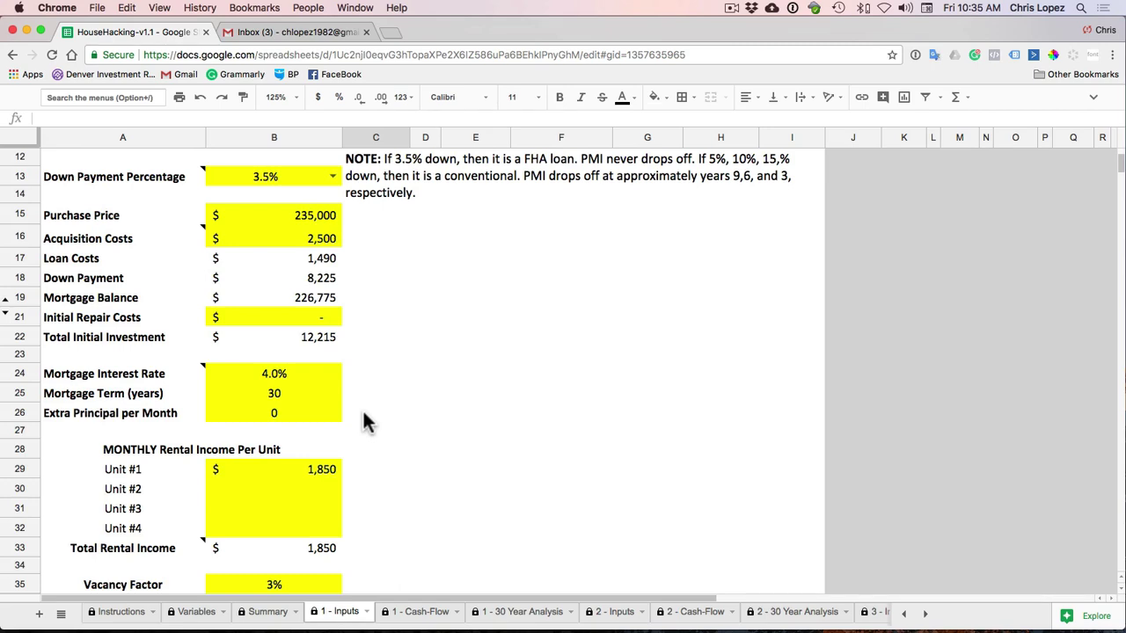
{"action": "scroll", "coordinate": [363, 413], "scroll_direction": "up", "scroll_amount": 4}
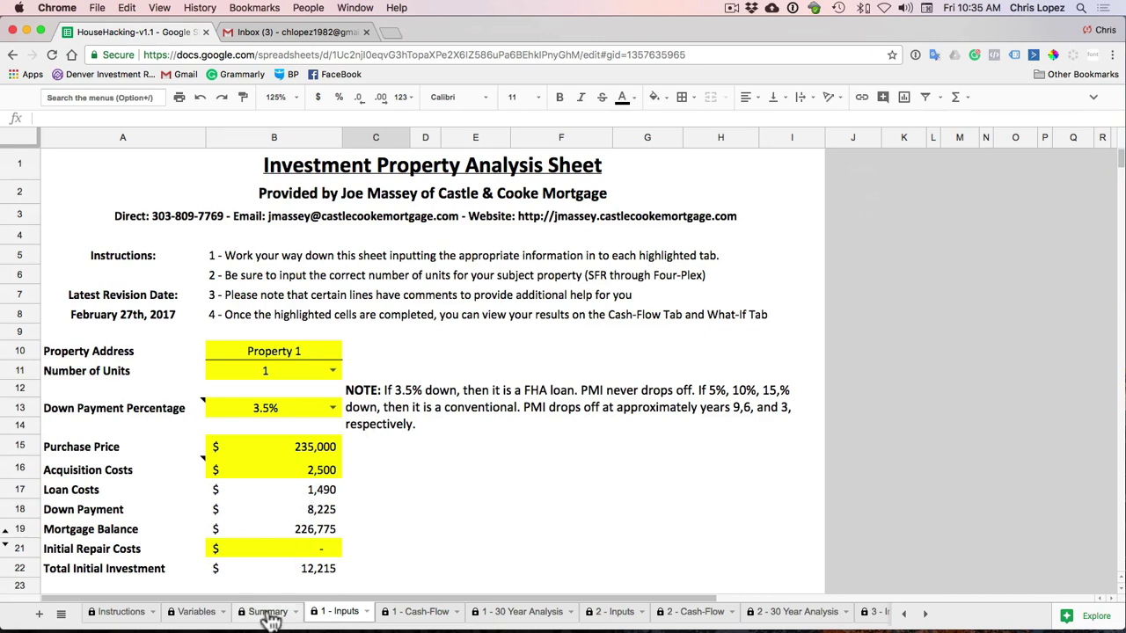
{"action": "left_click_drag", "start_coordinate": [270, 620], "coordinate": [343, 613]}
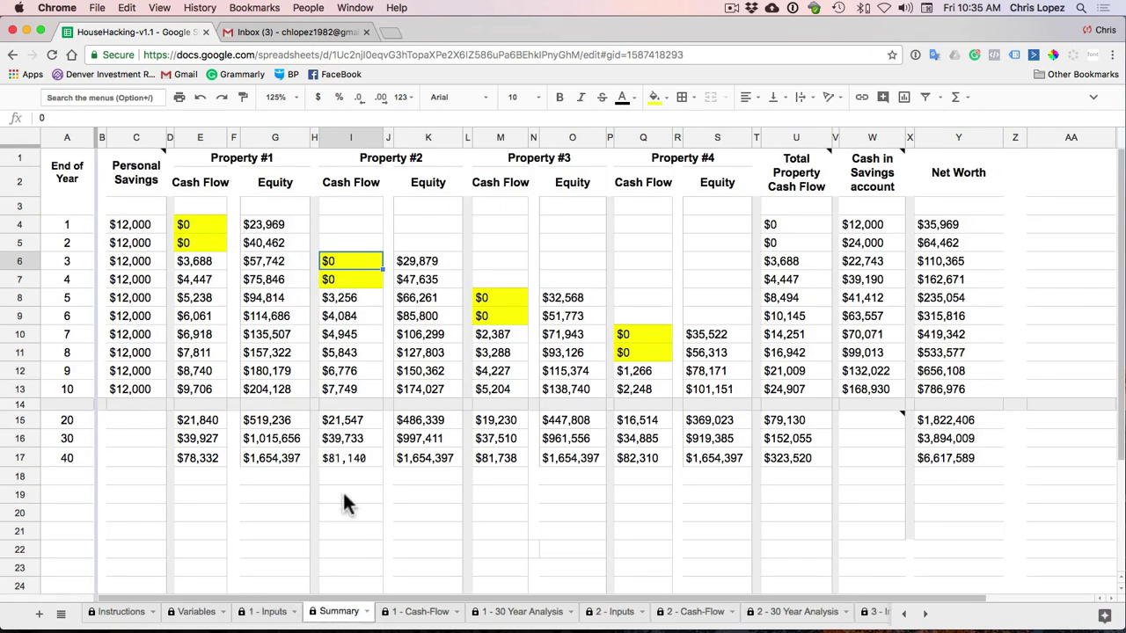
{"action": "left_click", "coordinate": [18, 224]}
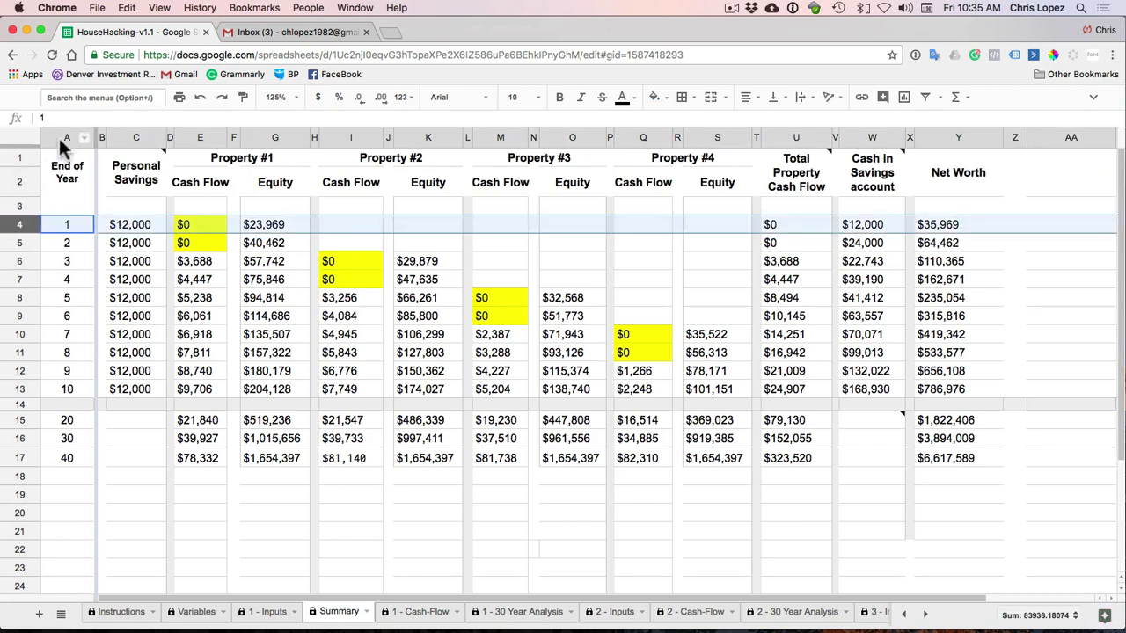
- Set Monthly personal savings to $500 on Variables and check the Summary projections
{"action": "left_click", "coordinate": [137, 219]}
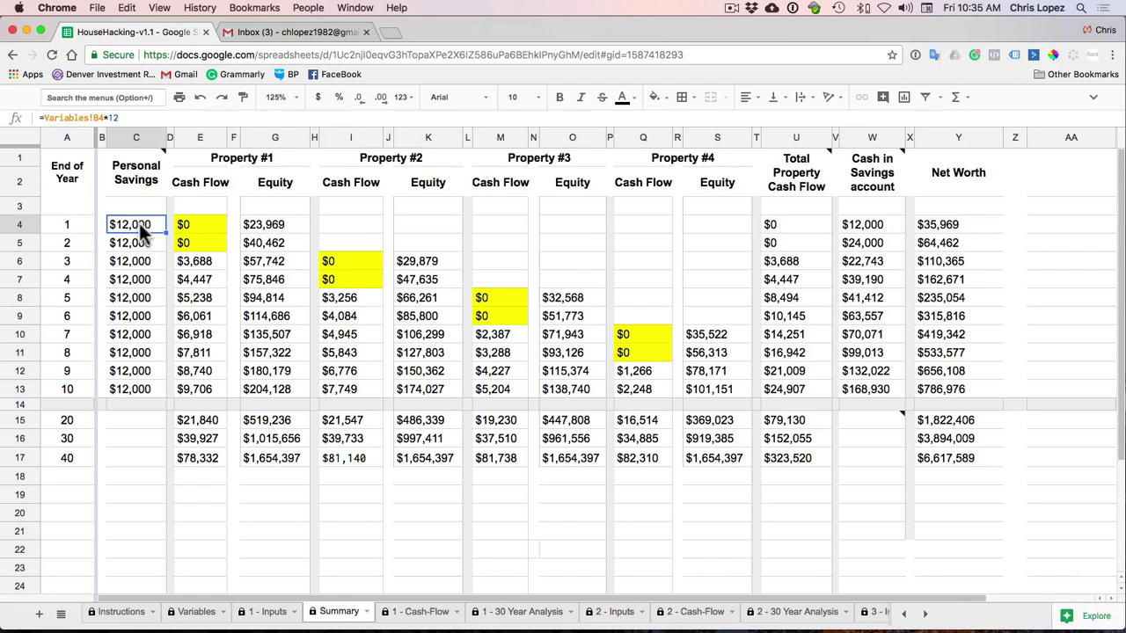
{"action": "left_click", "coordinate": [195, 611]}
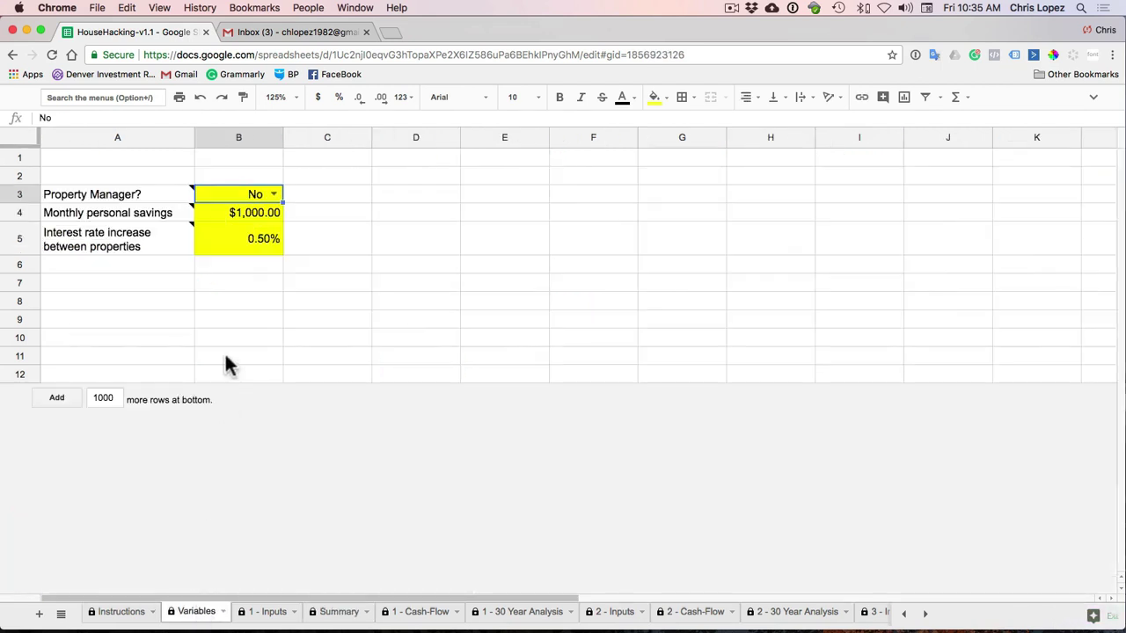
{"action": "left_click", "coordinate": [261, 221]}
{"action": "double_click", "coordinate": [260, 220]}
{"action": "double_click", "coordinate": [260, 217]}
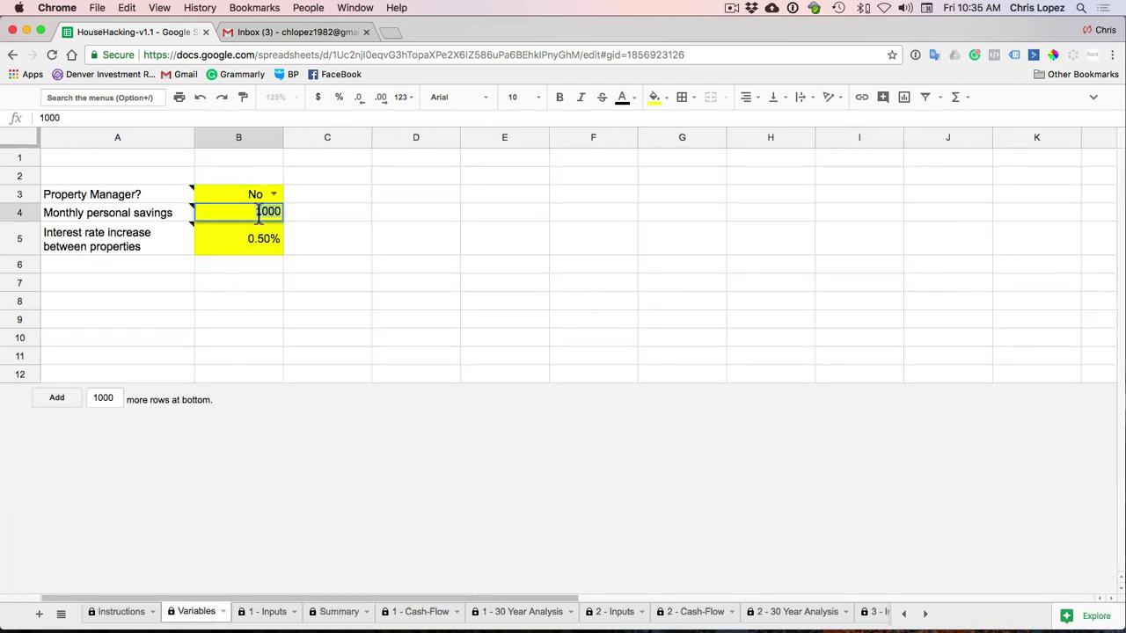
{"action": "type", "text": "500"}
{"action": "key", "text": "Return"}
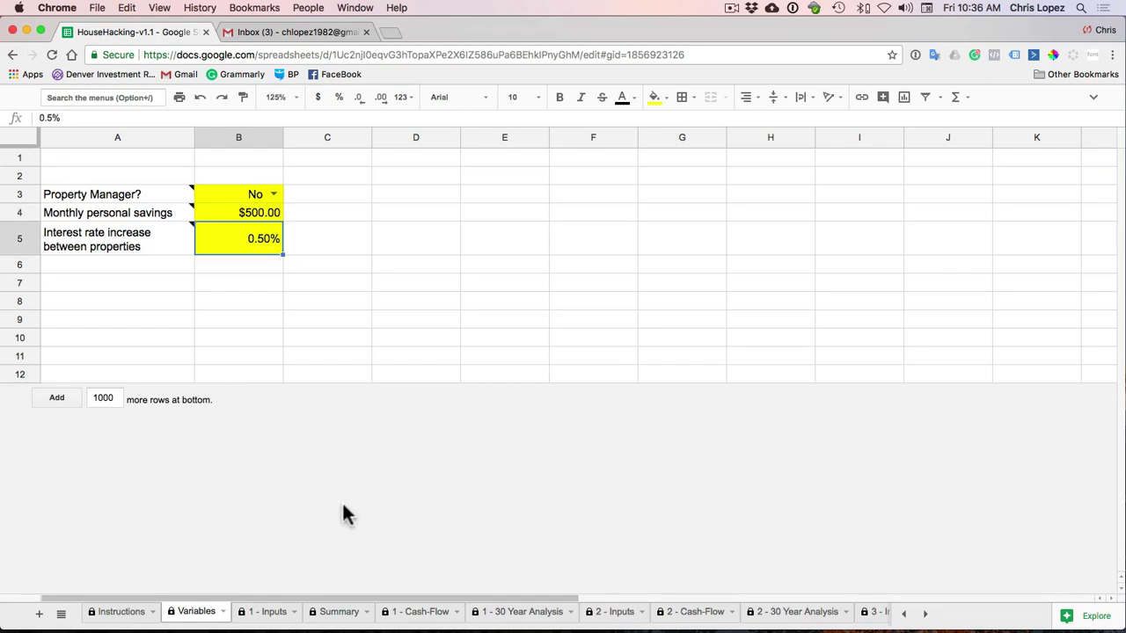
{"action": "left_click", "coordinate": [265, 616]}
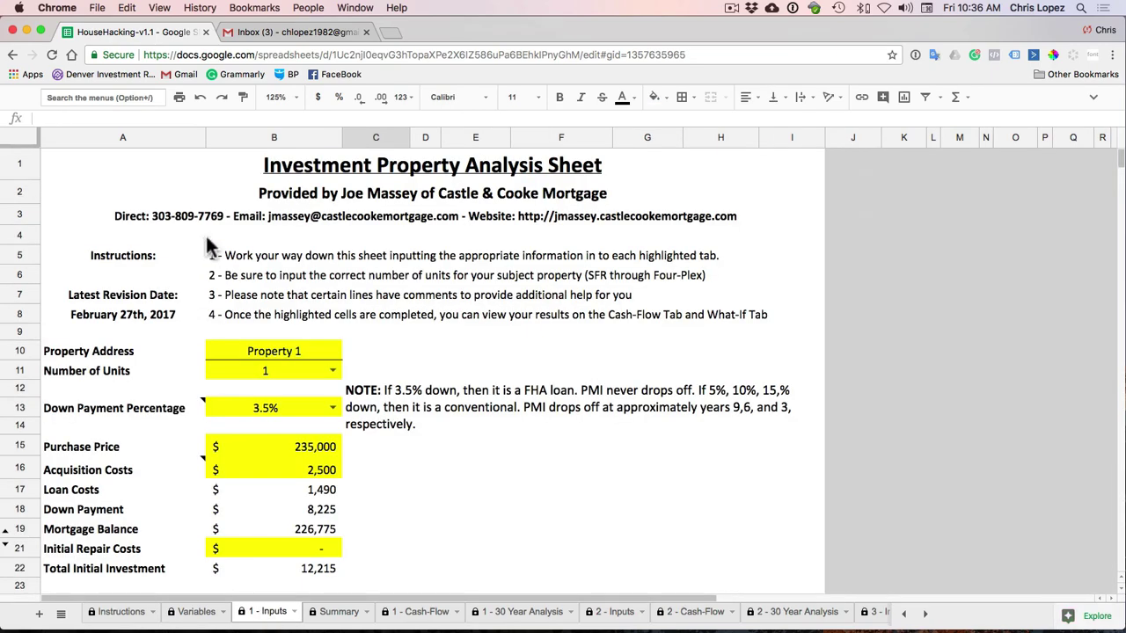
{"action": "left_click", "coordinate": [335, 611]}
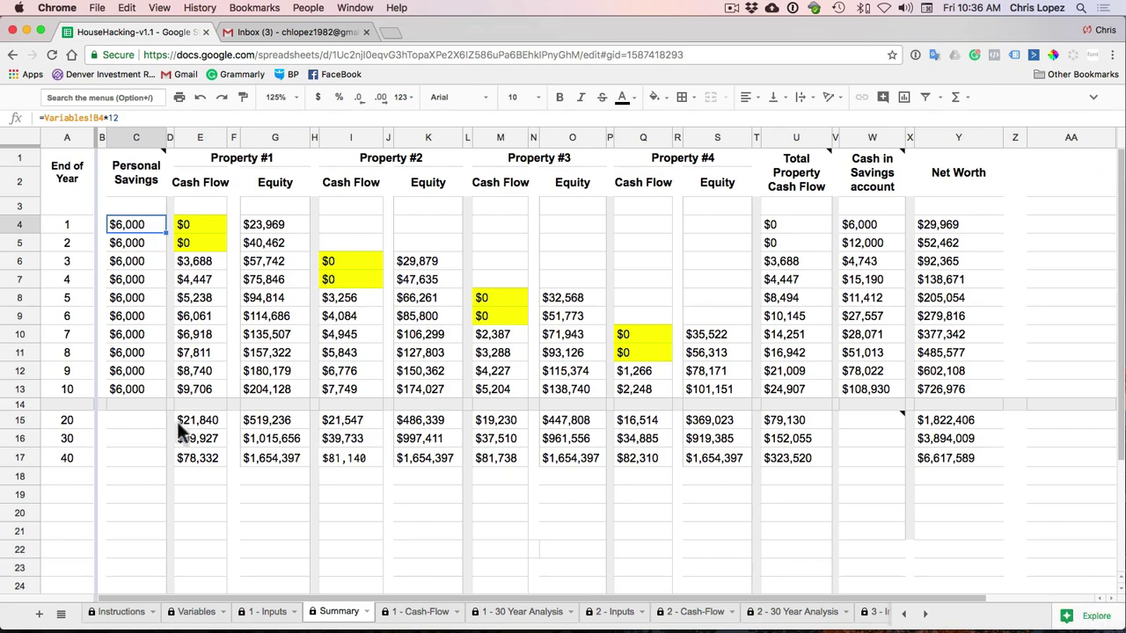
- Change Monthly personal savings to $1,000 and return to the Summary projections
{"action": "left_click", "coordinate": [209, 612]}
{"action": "left_click", "coordinate": [254, 212]}
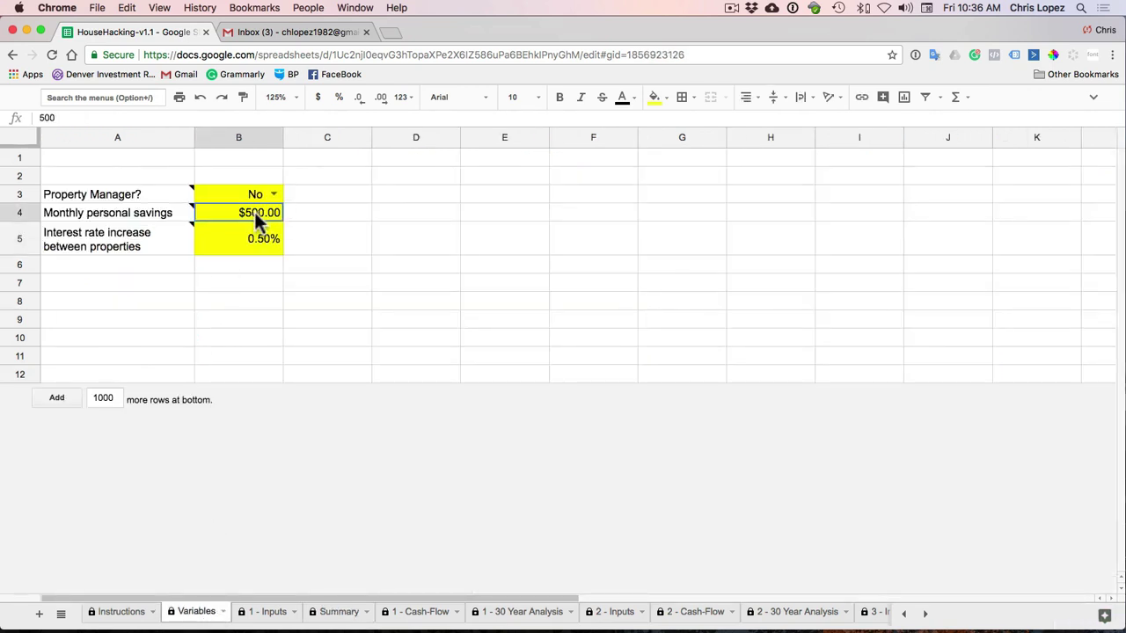
{"action": "key", "text": "Return"}
{"action": "key", "text": "BackSpace"}
{"action": "key", "text": "BackSpace"}
{"action": "key", "text": "BackSpace"}
{"action": "type", "text": "1000"}
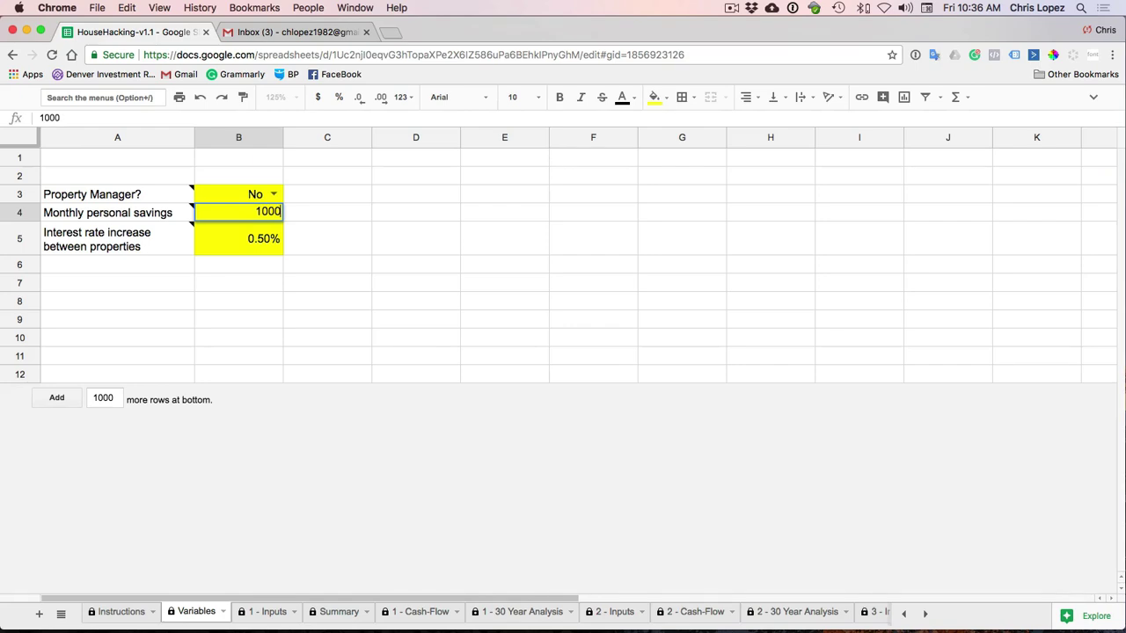
{"action": "key", "text": "Return"}
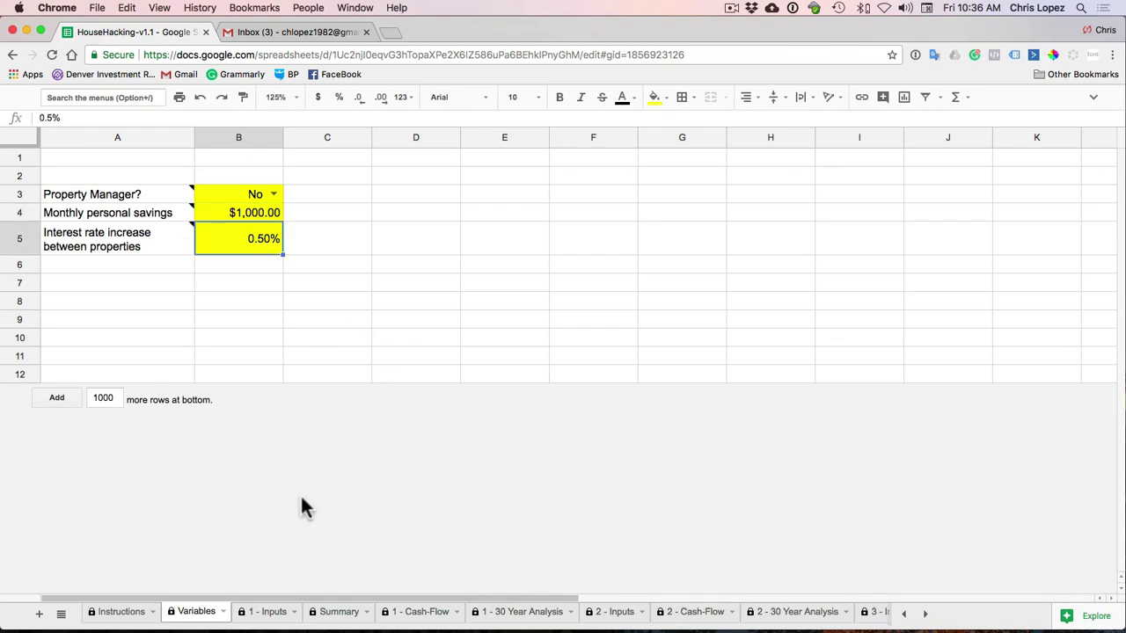
{"action": "left_click", "coordinate": [334, 611]}
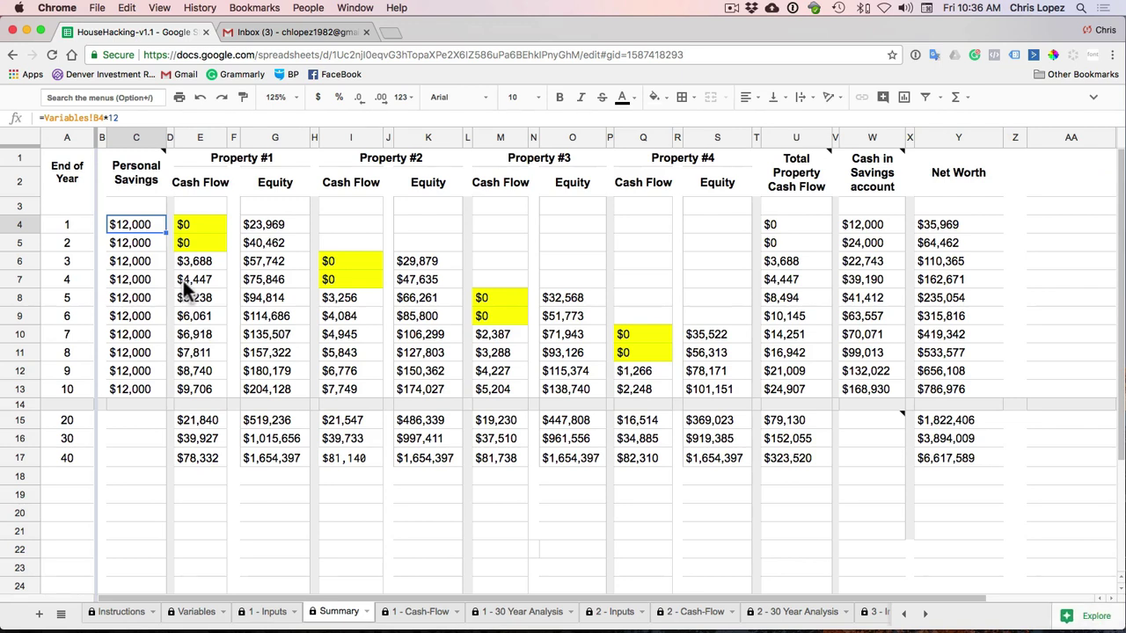
{"action": "left_click", "coordinate": [163, 151]}
{"action": "left_click", "coordinate": [313, 243]}
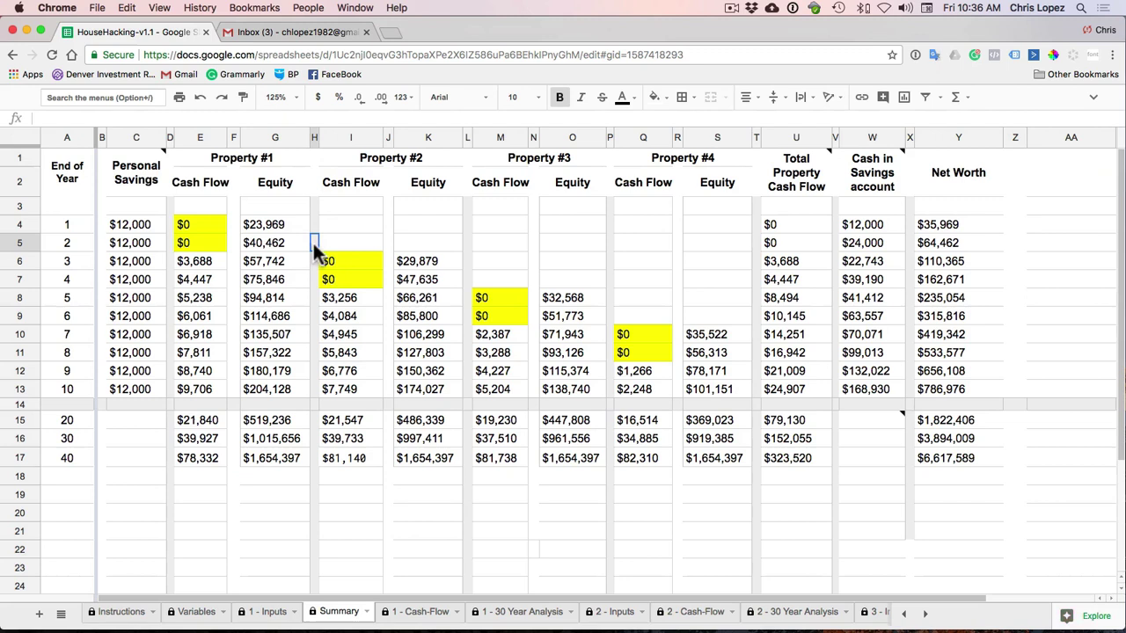
{"action": "mouse_move", "coordinate": [162, 148]}
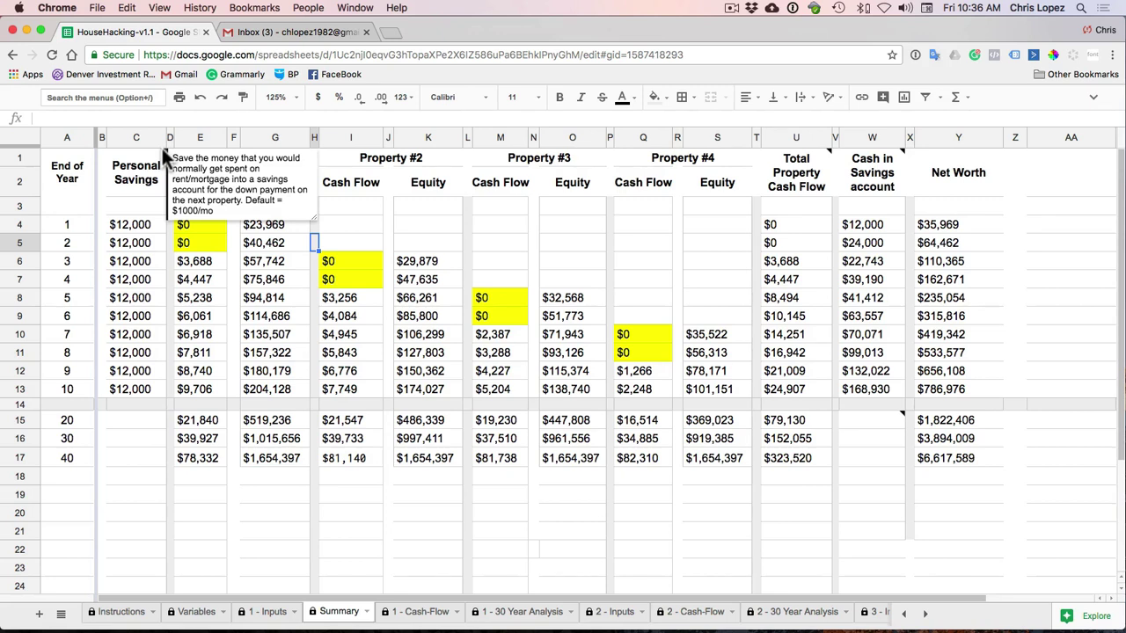
{"action": "left_click", "coordinate": [196, 611]}
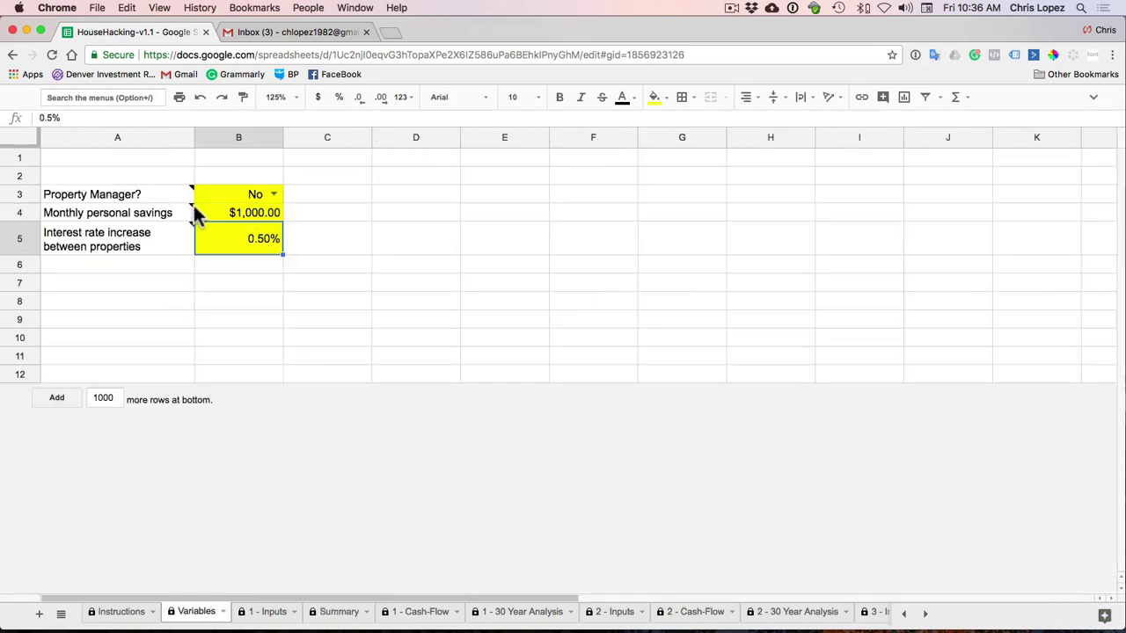
{"action": "mouse_move", "coordinate": [194, 218]}
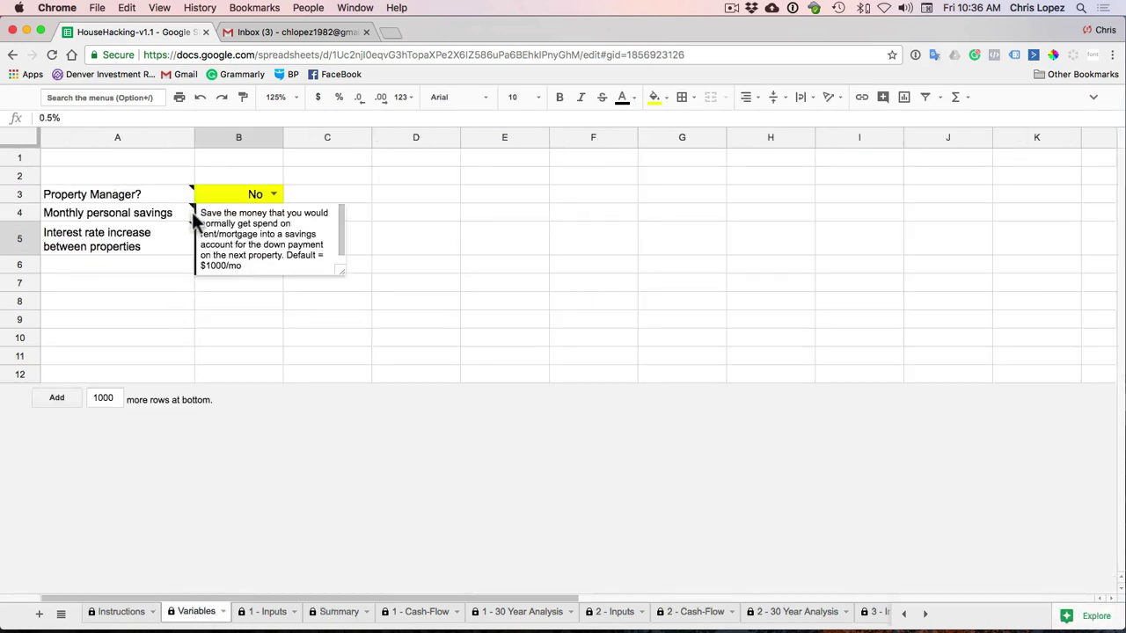
{"action": "left_click", "coordinate": [324, 613]}
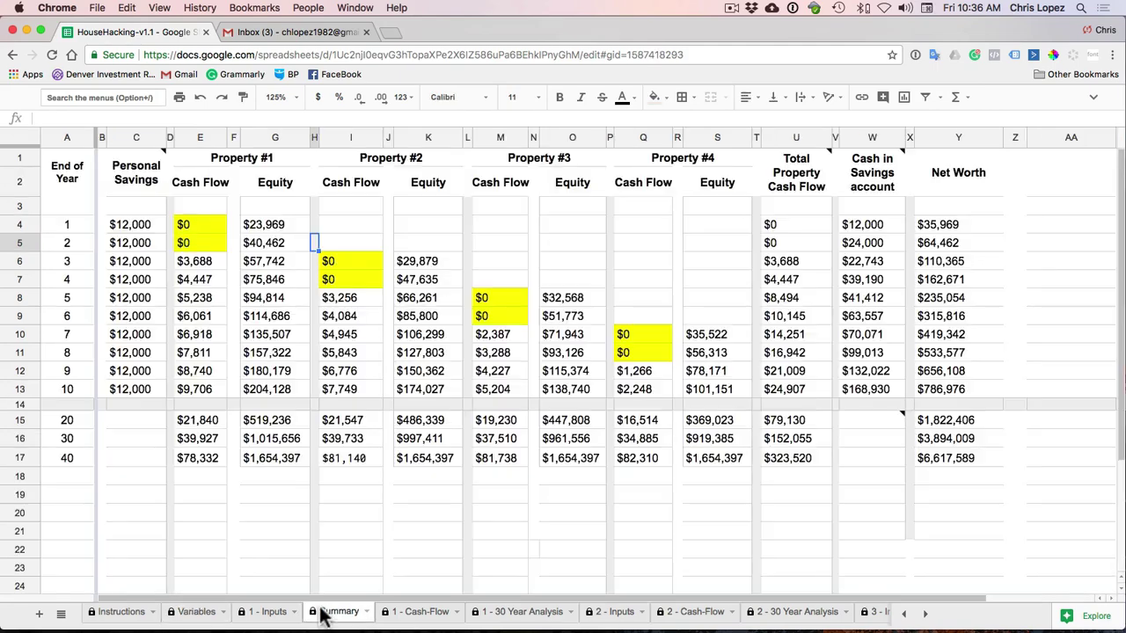
{"action": "left_click", "coordinate": [197, 228]}
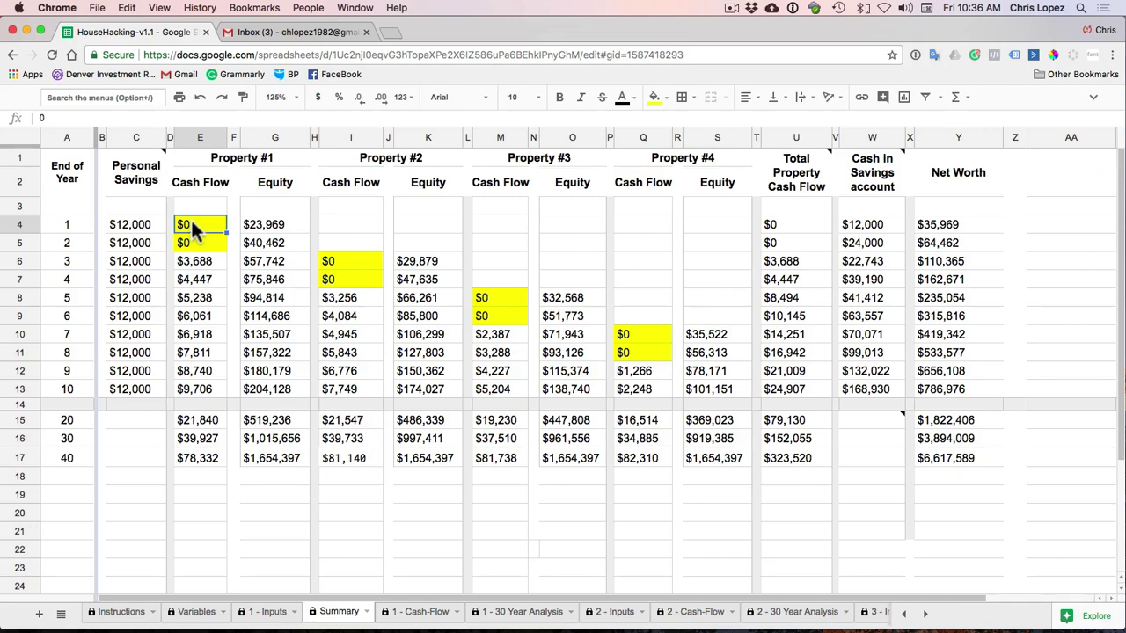
{"action": "double_click", "coordinate": [188, 223]}
{"action": "key", "text": "BackSpace"}
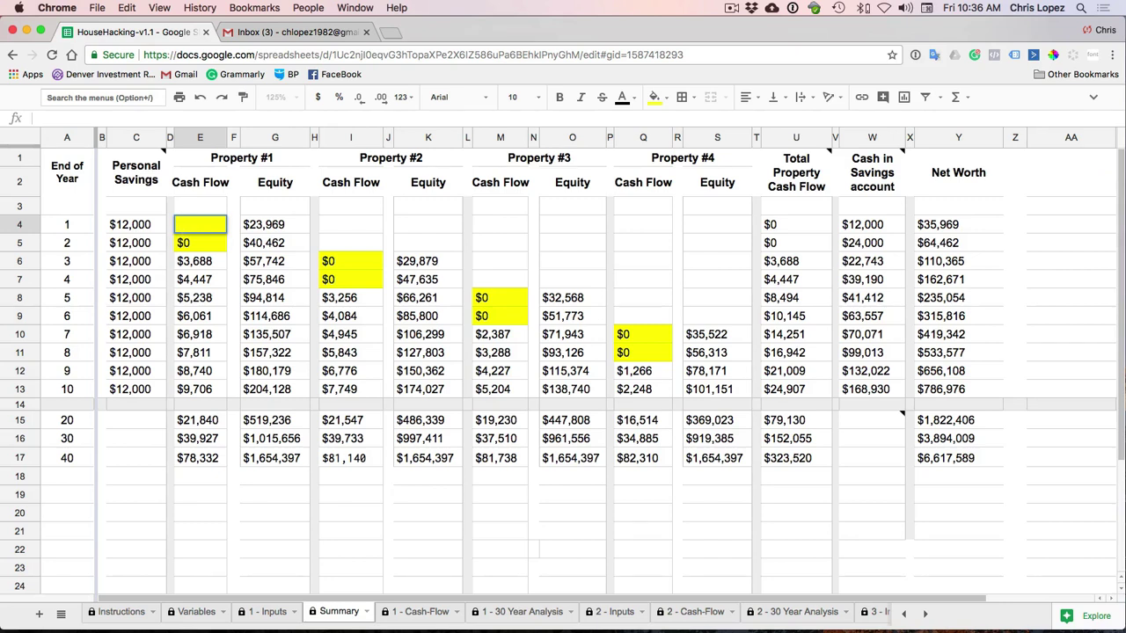
{"action": "type", "text": "1000"}
{"action": "key", "text": "Return"}
{"action": "left_click", "coordinate": [188, 226]}
{"action": "double_click", "coordinate": [188, 225]}
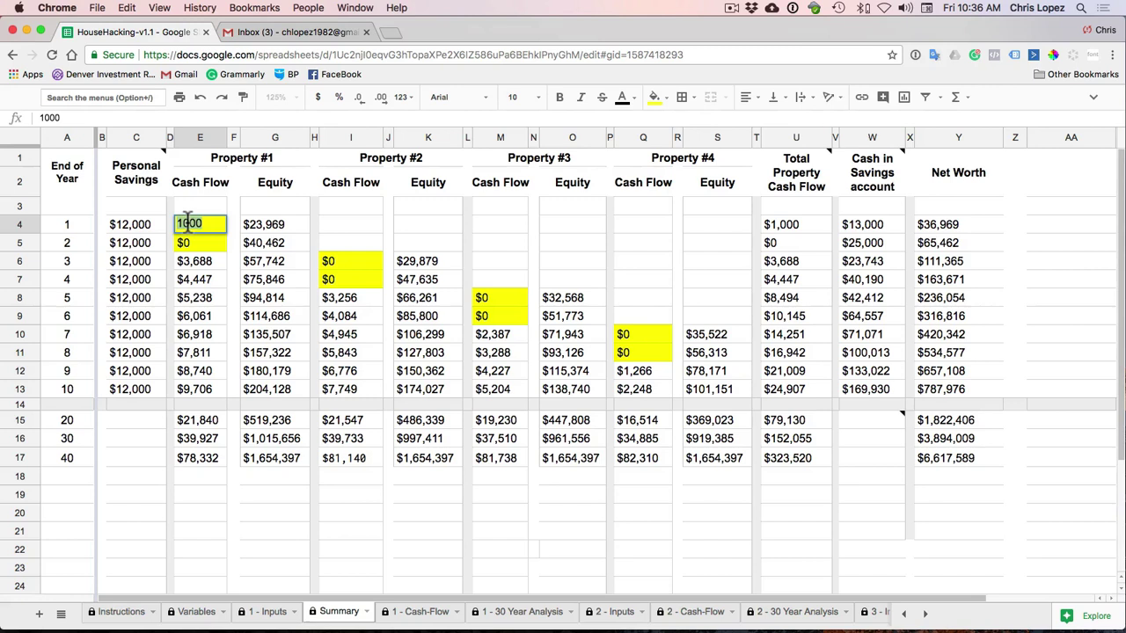
{"action": "key", "text": "BackSpace"}
{"action": "key", "text": "Return"}
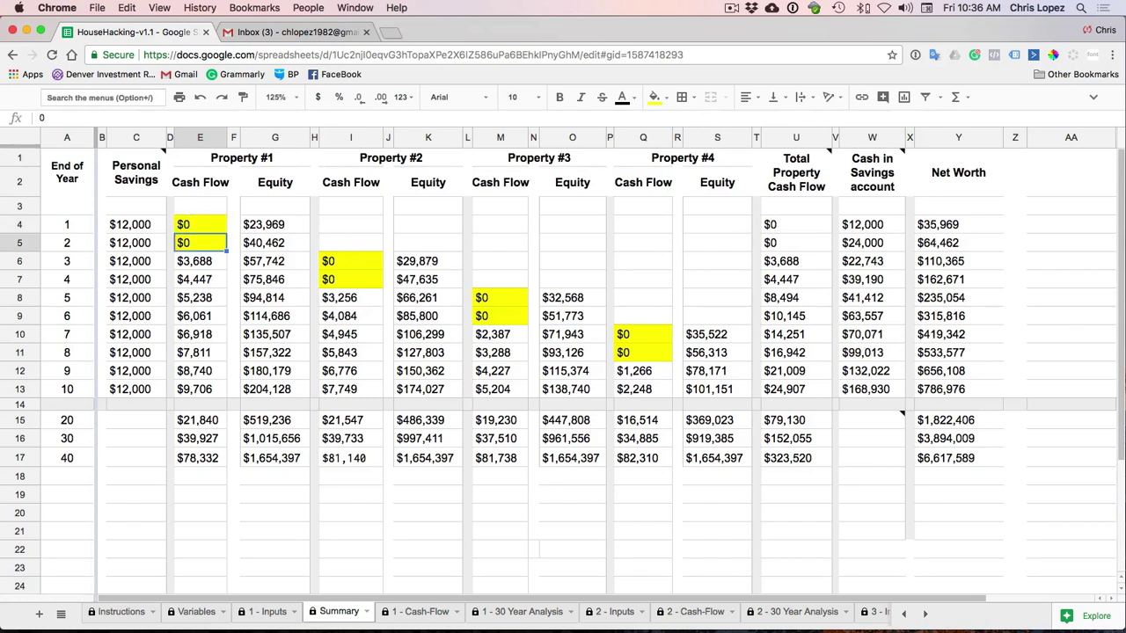
{"action": "left_click", "coordinate": [202, 226]}
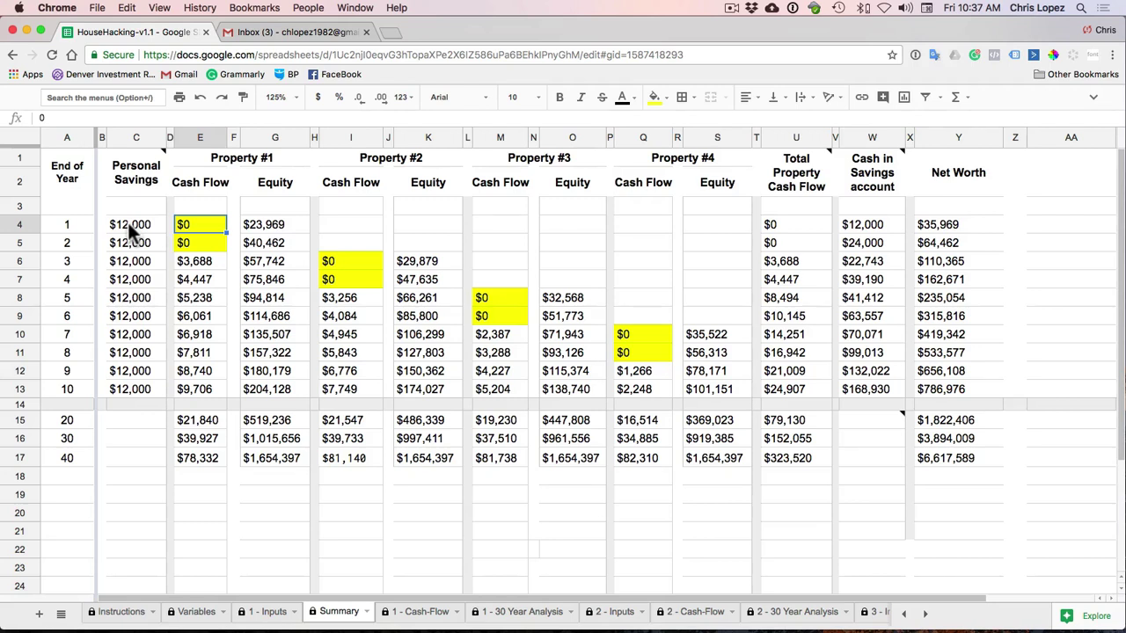
{"action": "left_click", "coordinate": [19, 224]}
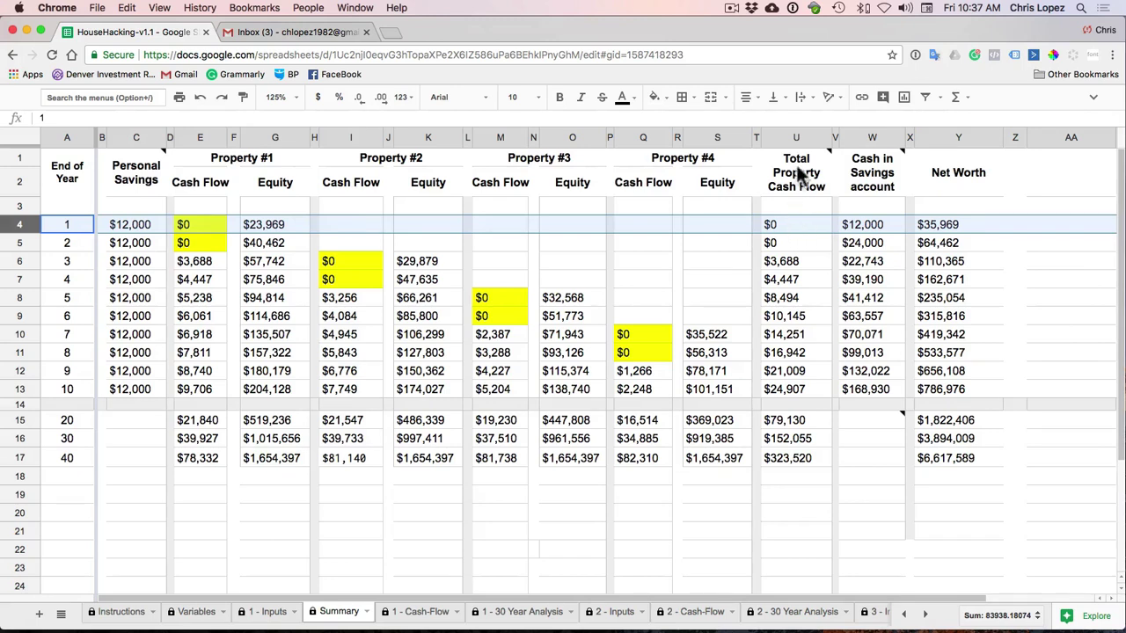
{"action": "left_click", "coordinate": [800, 136]}
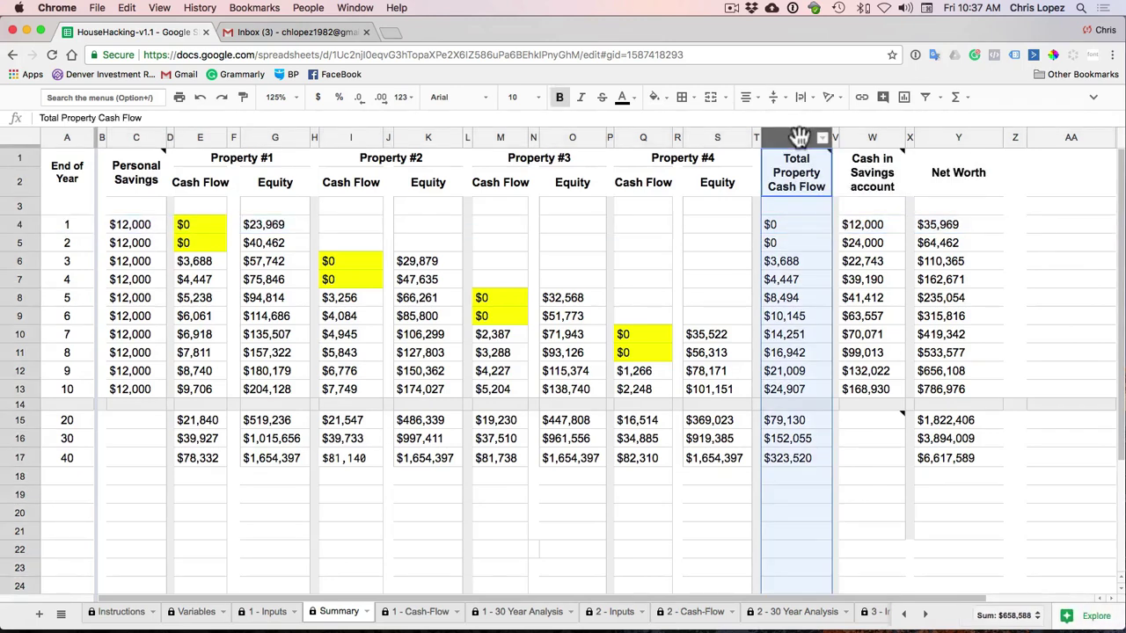
{"action": "left_click", "coordinate": [874, 136]}
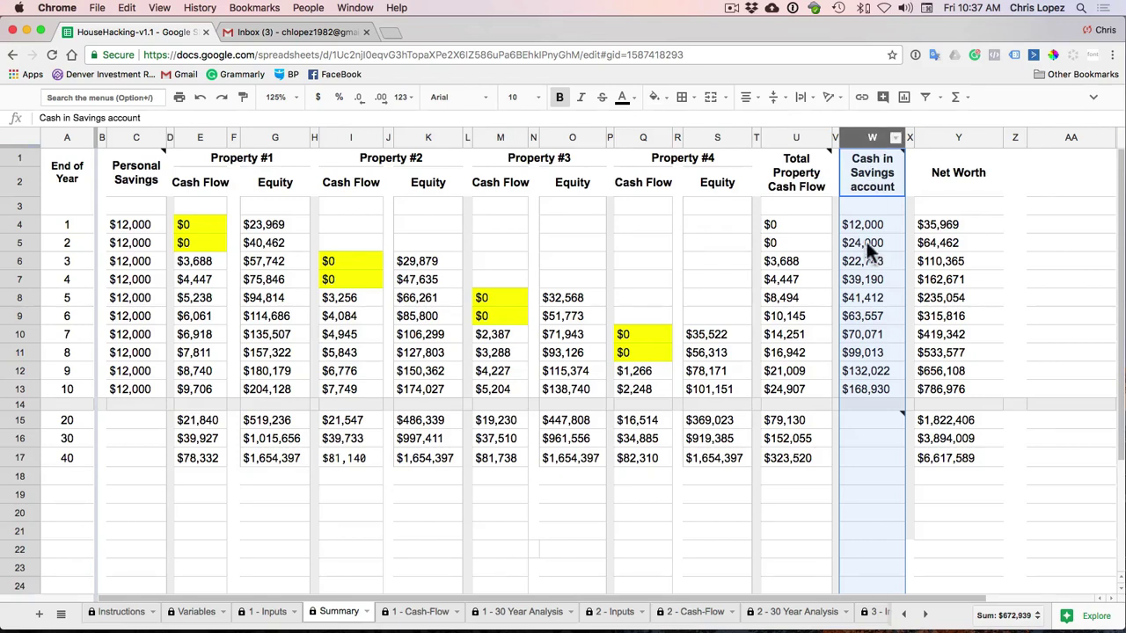
{"action": "left_click", "coordinate": [19, 243]}
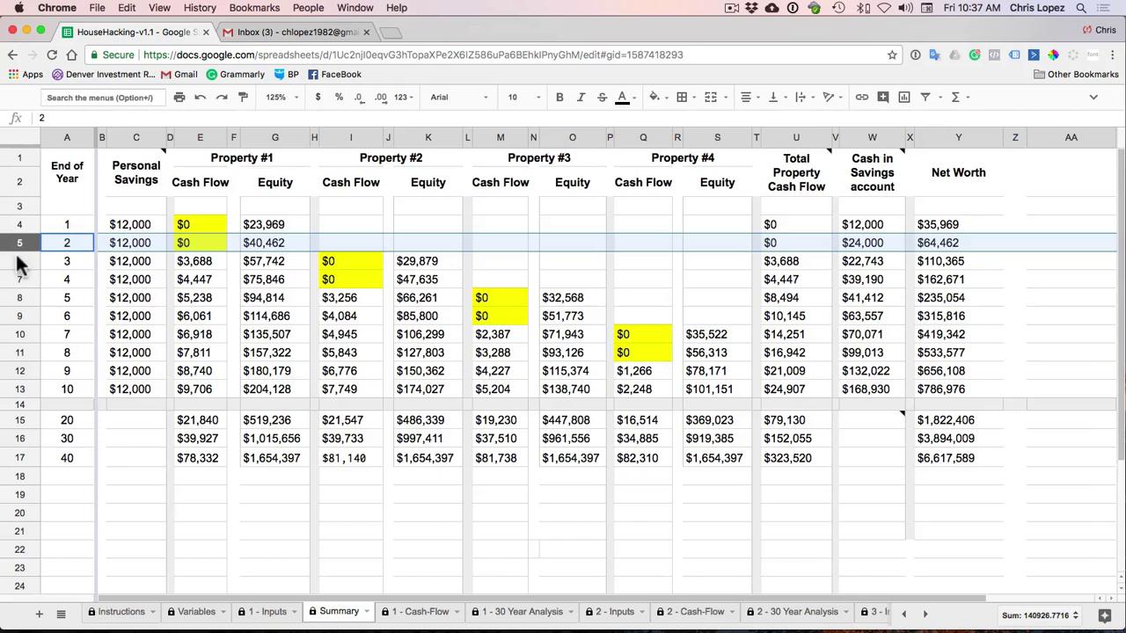
{"action": "left_click", "coordinate": [19, 256], "text": "shift"}
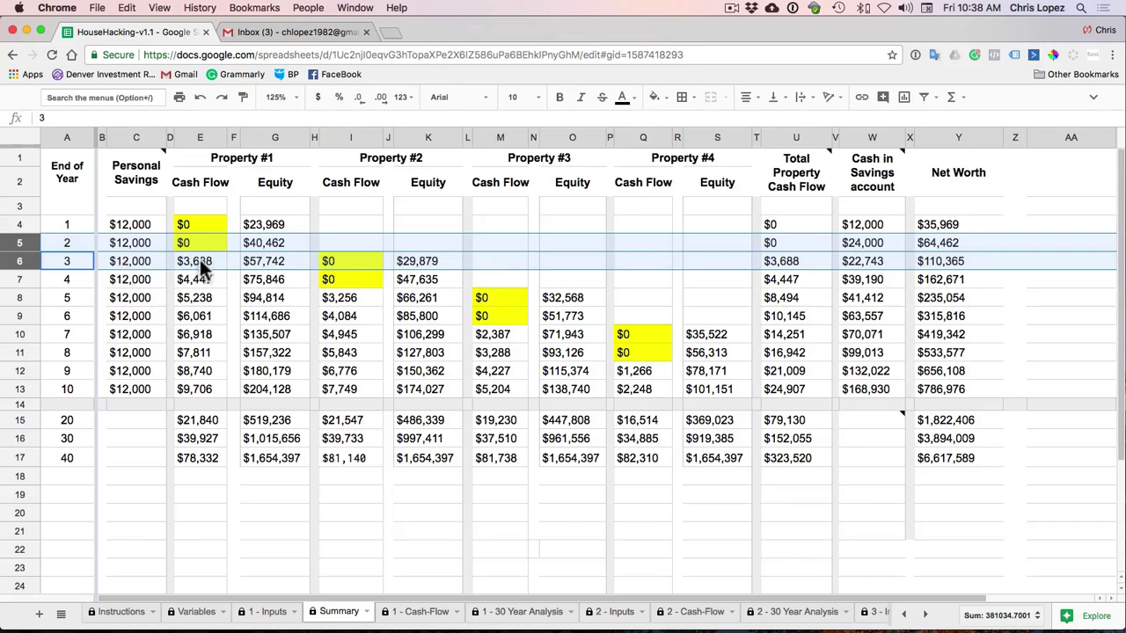
{"action": "left_click", "coordinate": [867, 260]}
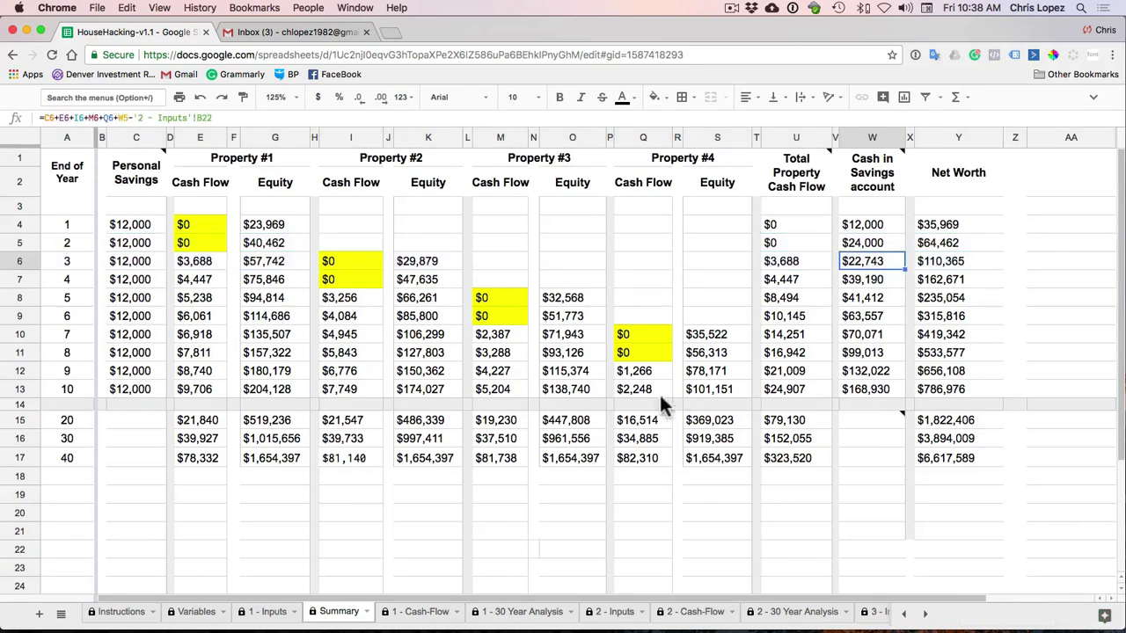
{"action": "left_click", "coordinate": [613, 612]}
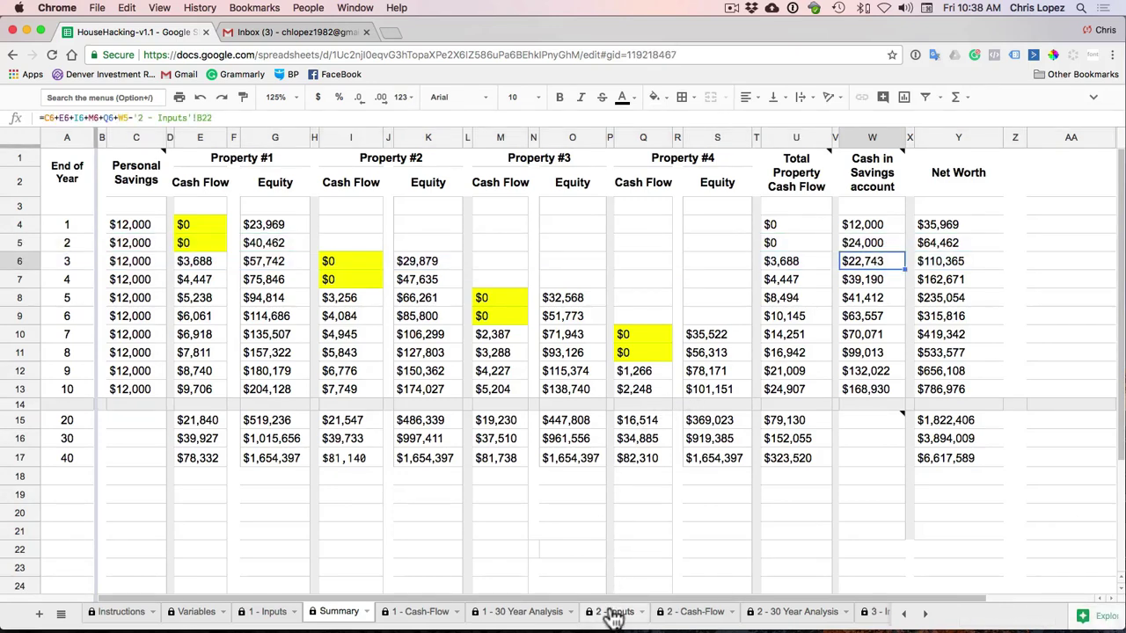
{"action": "scroll", "coordinate": [457, 334], "scroll_direction": "up", "scroll_amount": 5}
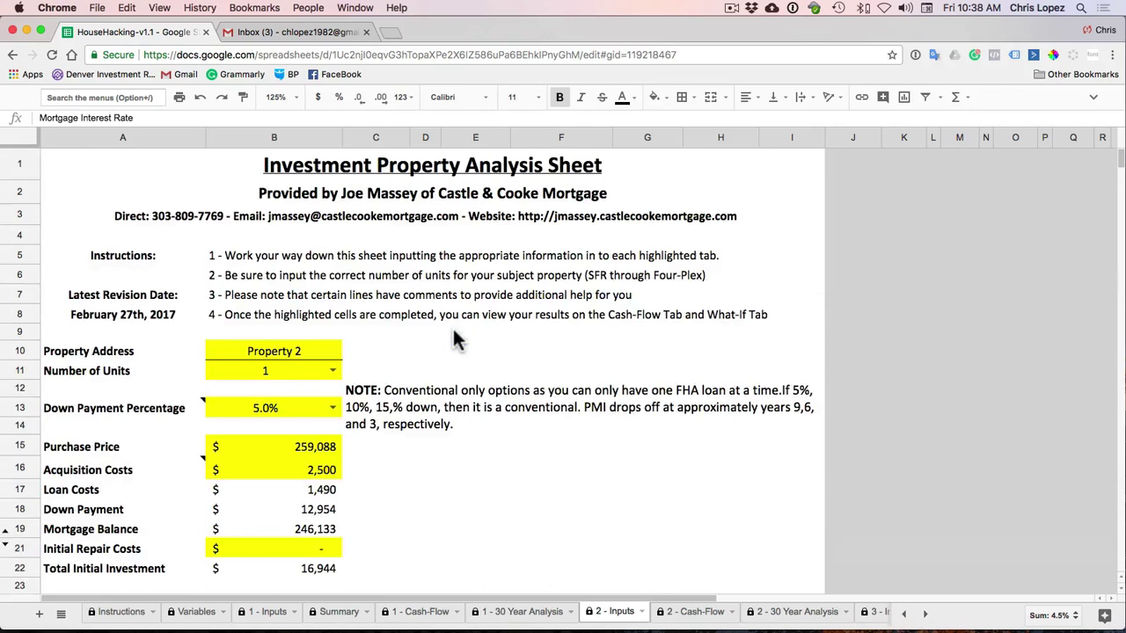
{"action": "left_click", "coordinate": [308, 356]}
{"action": "scroll", "coordinate": [386, 356], "scroll_direction": "down", "scroll_amount": 2}
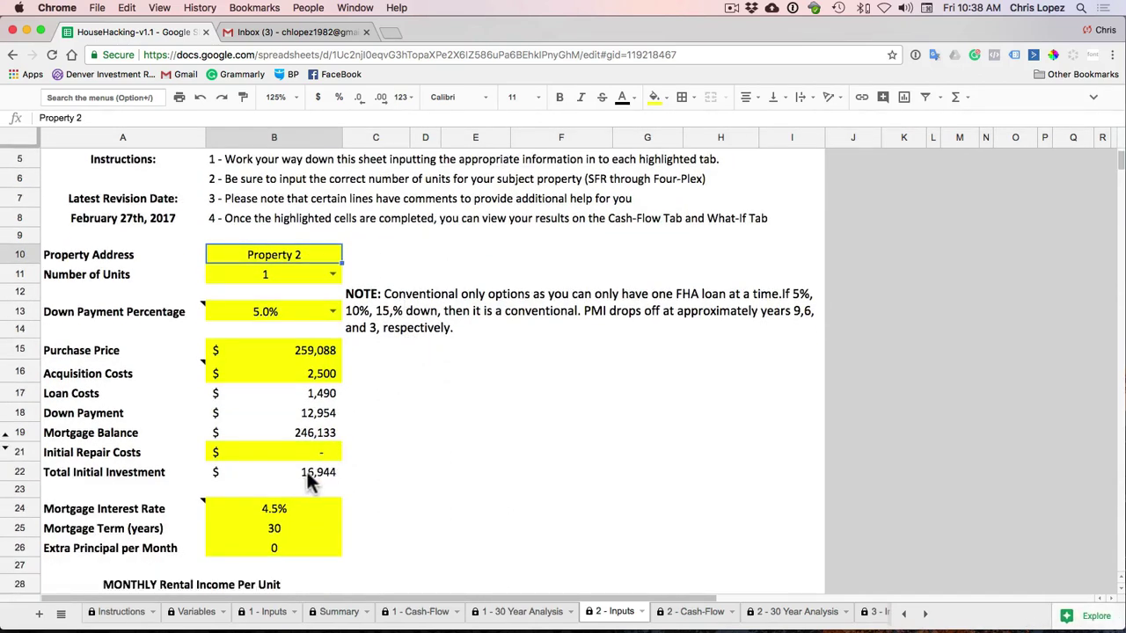
{"action": "left_click", "coordinate": [307, 475]}
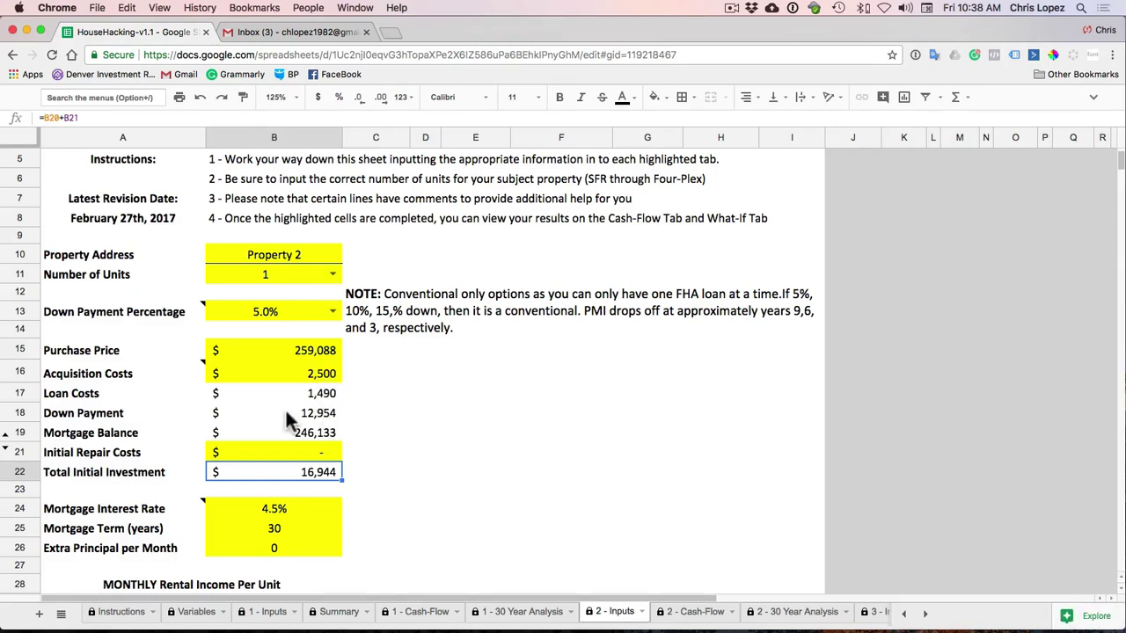
{"action": "left_click", "coordinate": [337, 611]}
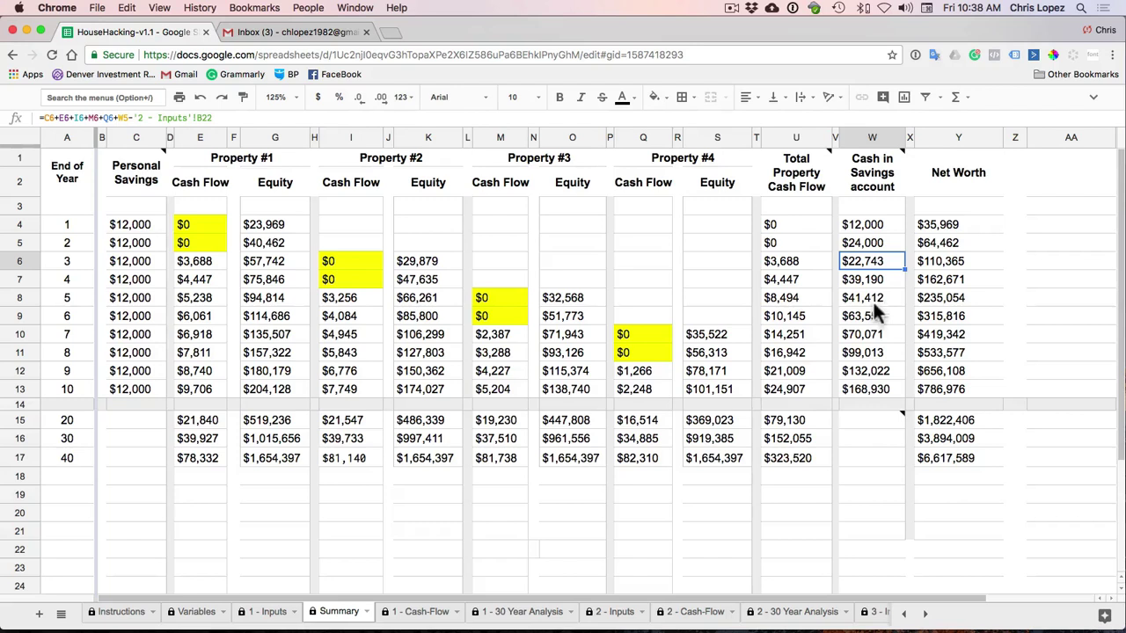
{"action": "left_click", "coordinate": [958, 139]}
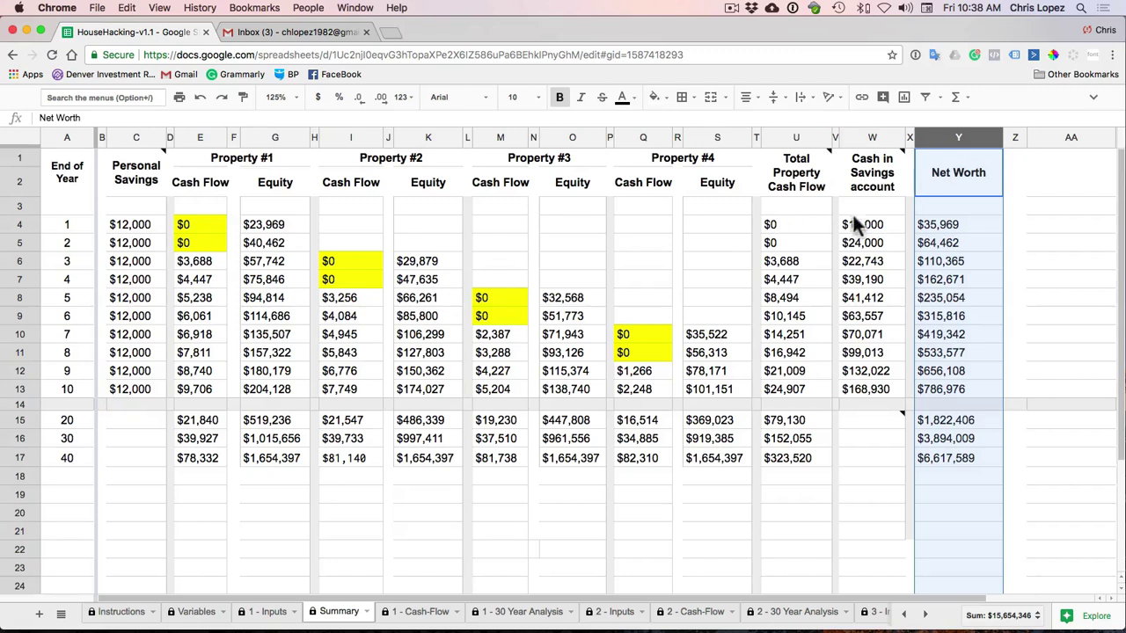
{"action": "left_click", "coordinate": [876, 225]}
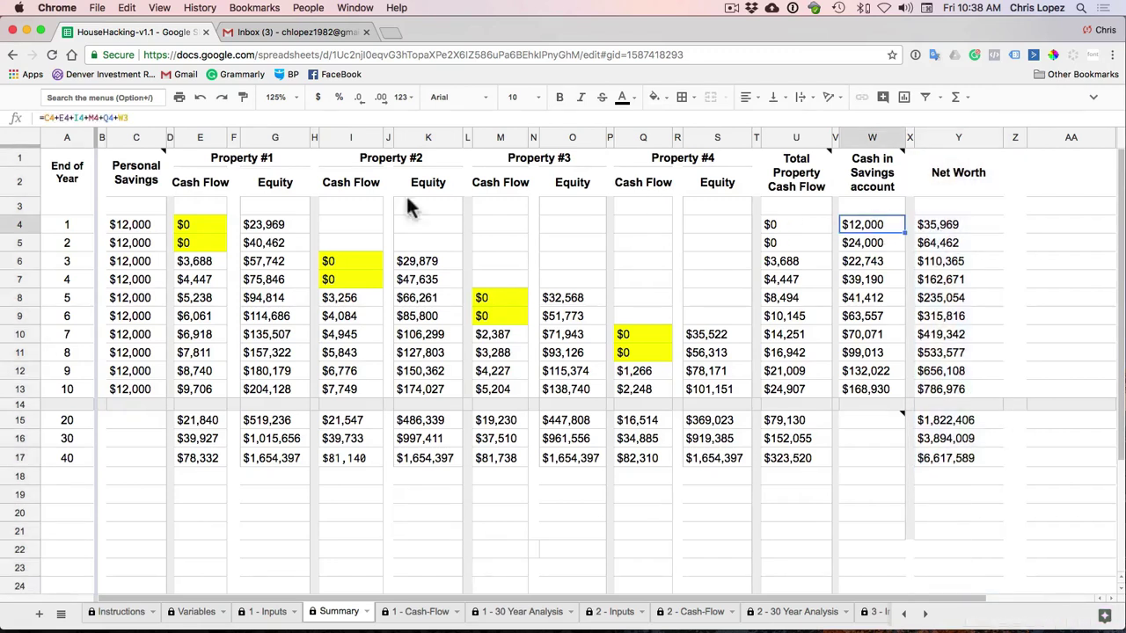
{"action": "left_click", "coordinate": [291, 220]}
{"action": "left_click", "coordinate": [429, 225], "text": "super"}
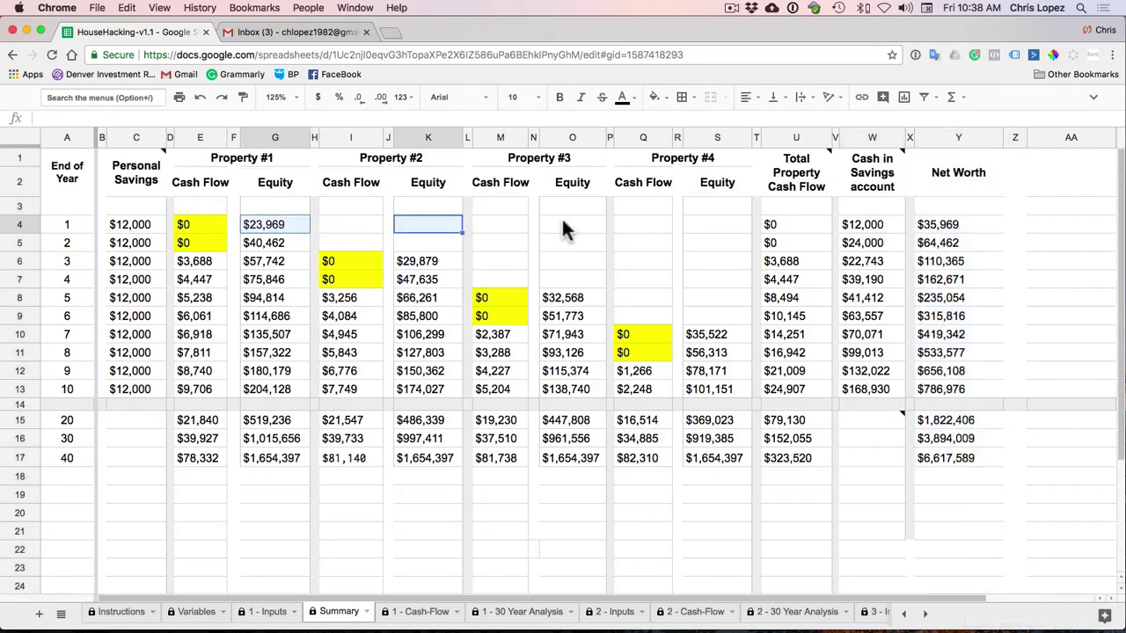
{"action": "left_click", "coordinate": [563, 221], "text": "super"}
{"action": "left_click", "coordinate": [717, 222], "text": "super"}
{"action": "left_click", "coordinate": [876, 222], "text": "super"}
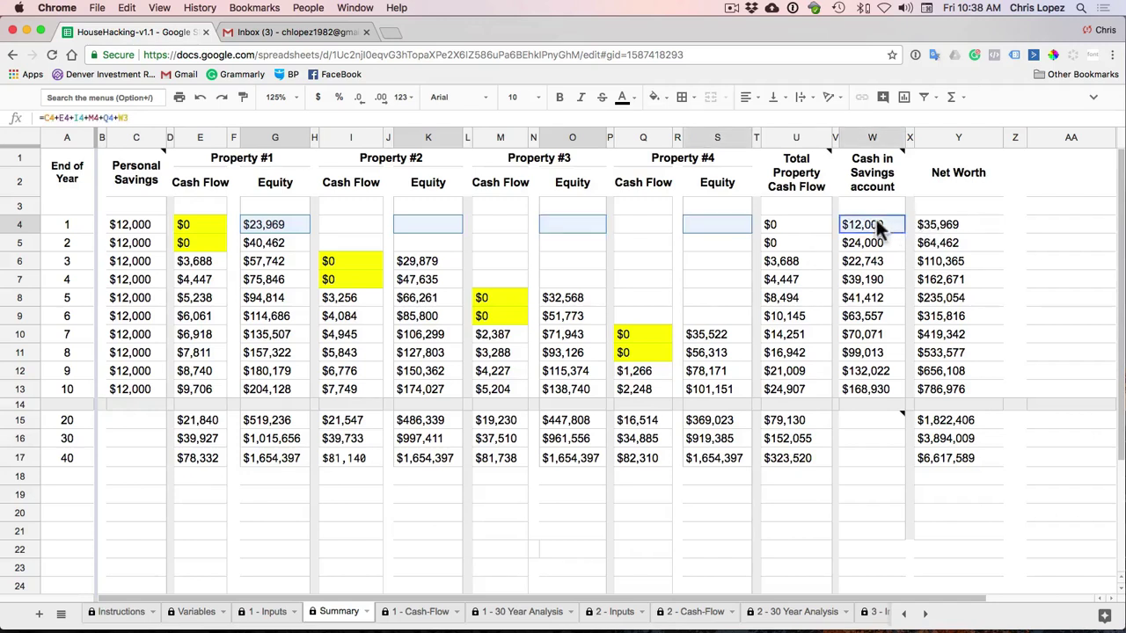
{"action": "left_click", "coordinate": [783, 274]}
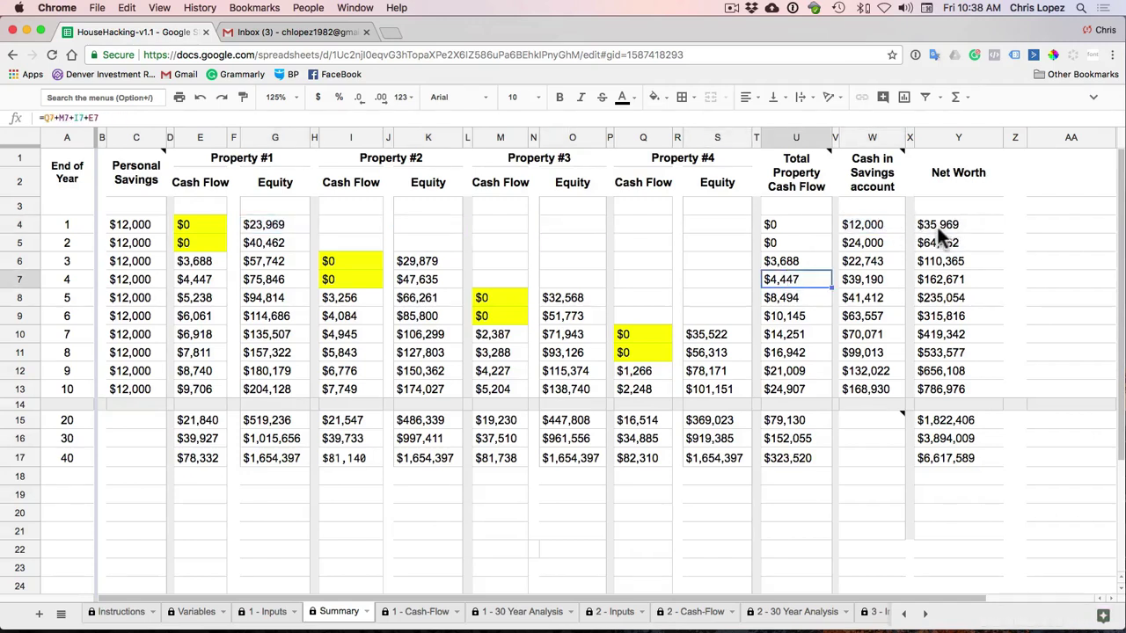
{"action": "left_click", "coordinate": [21, 242]}
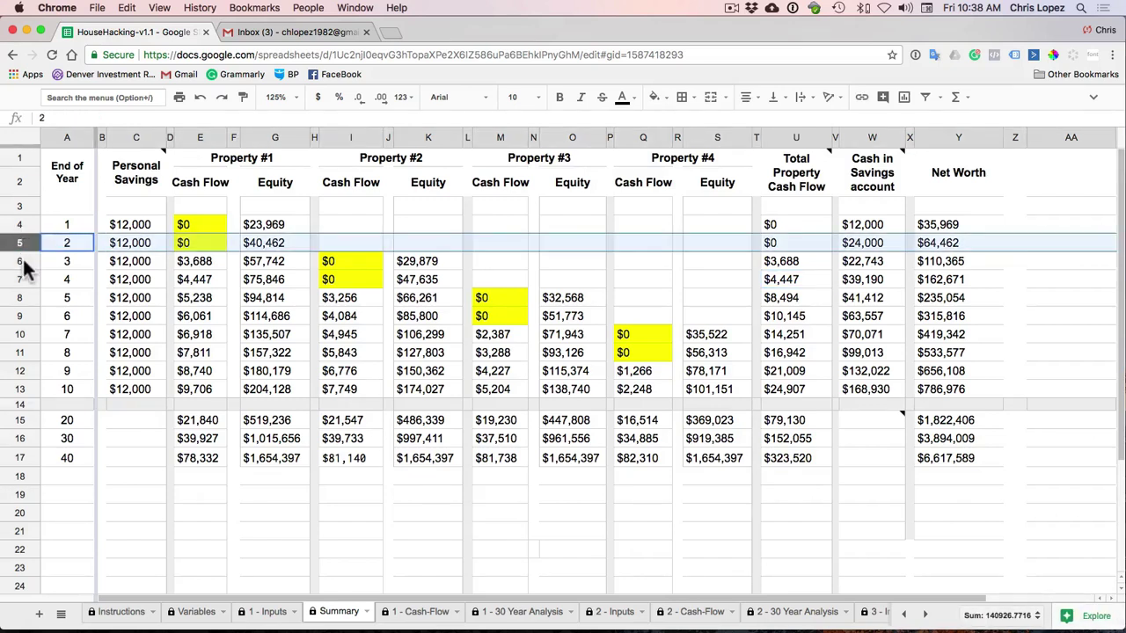
{"action": "left_click", "coordinate": [24, 264]}
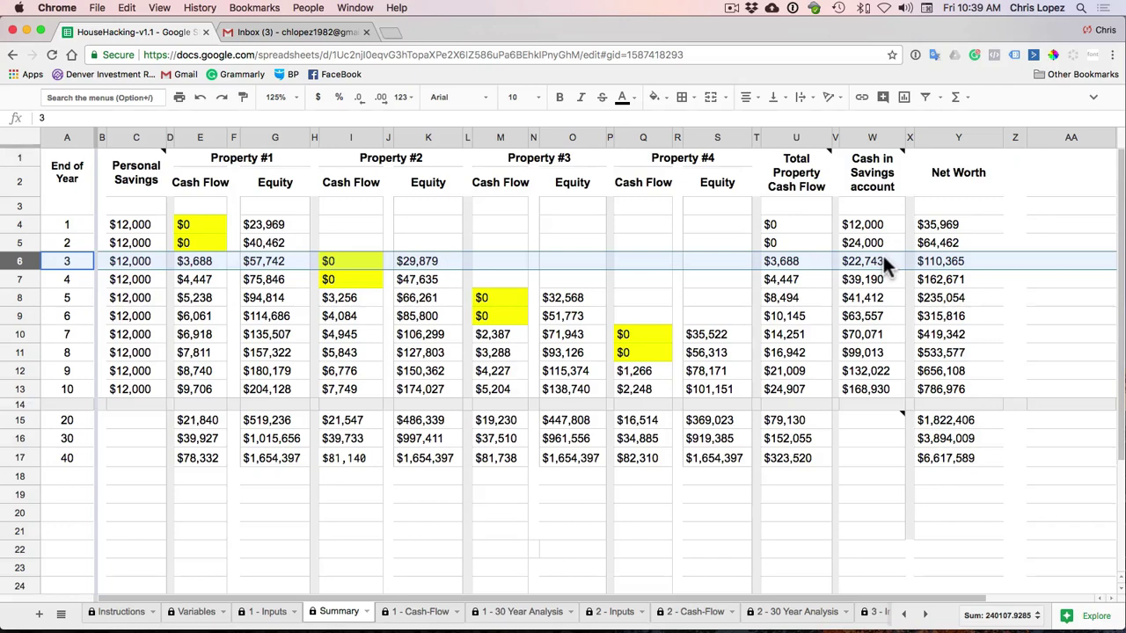
- Inspect the year-3 formulas for Property #1 cash flow and equity, Property #2, total cash flow and net worth
{"action": "left_click", "coordinate": [208, 256]}
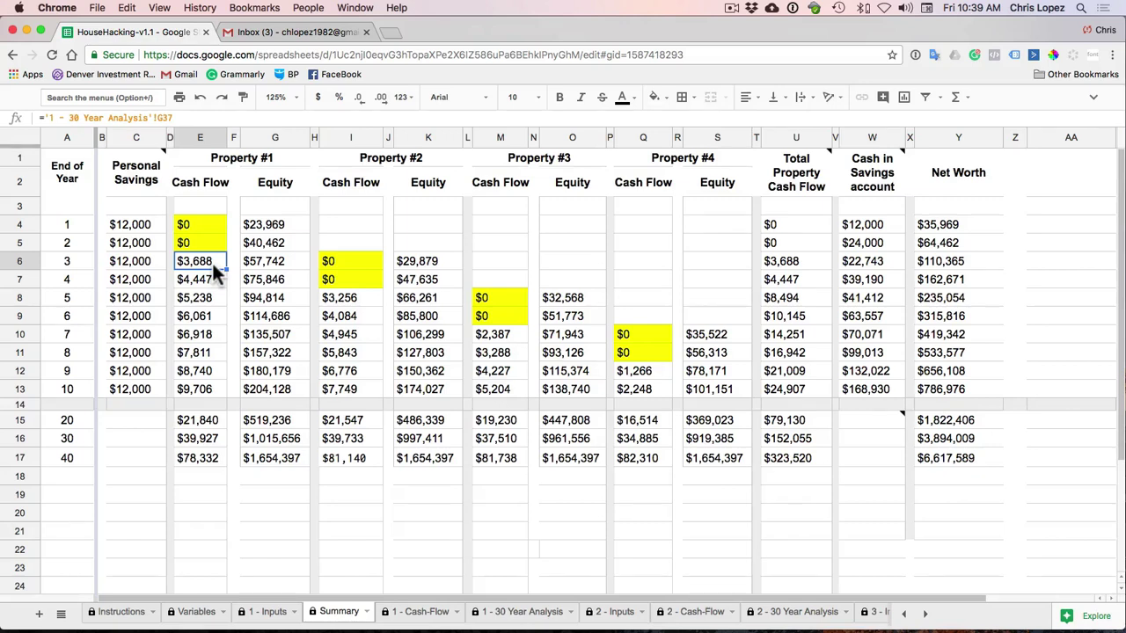
{"action": "left_click", "coordinate": [268, 263]}
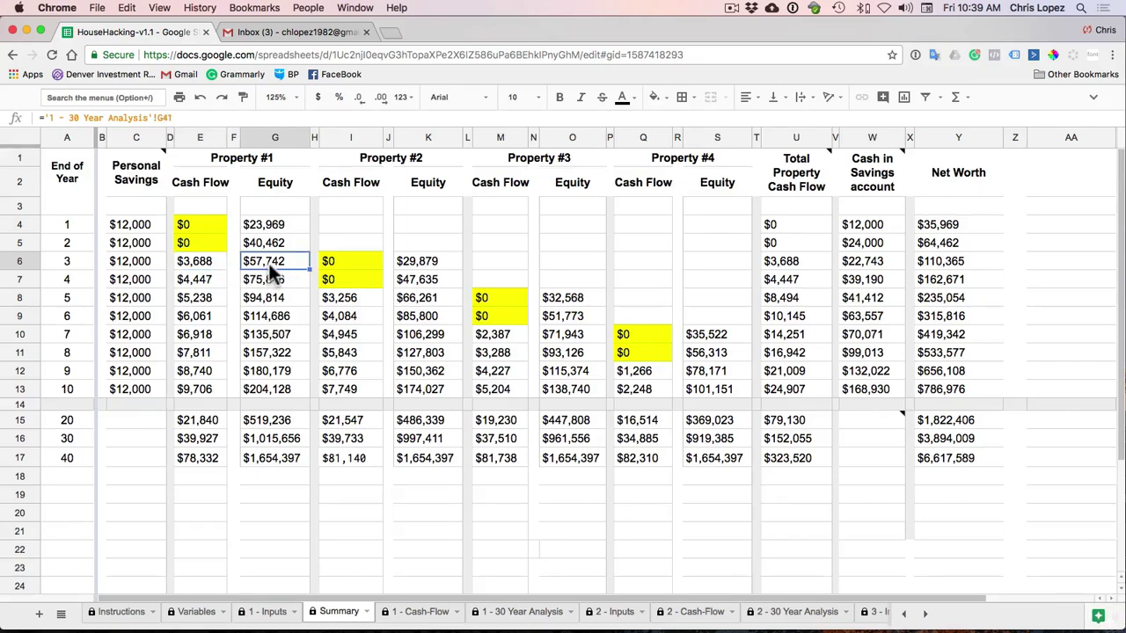
{"action": "left_click", "coordinate": [339, 263]}
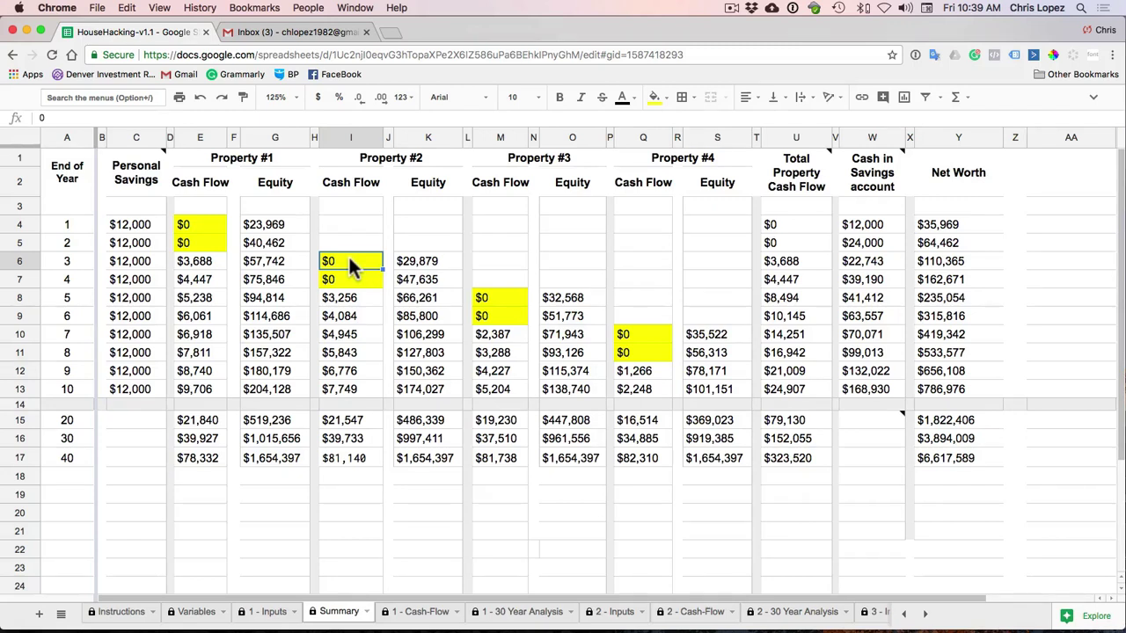
{"action": "left_click", "coordinate": [796, 260]}
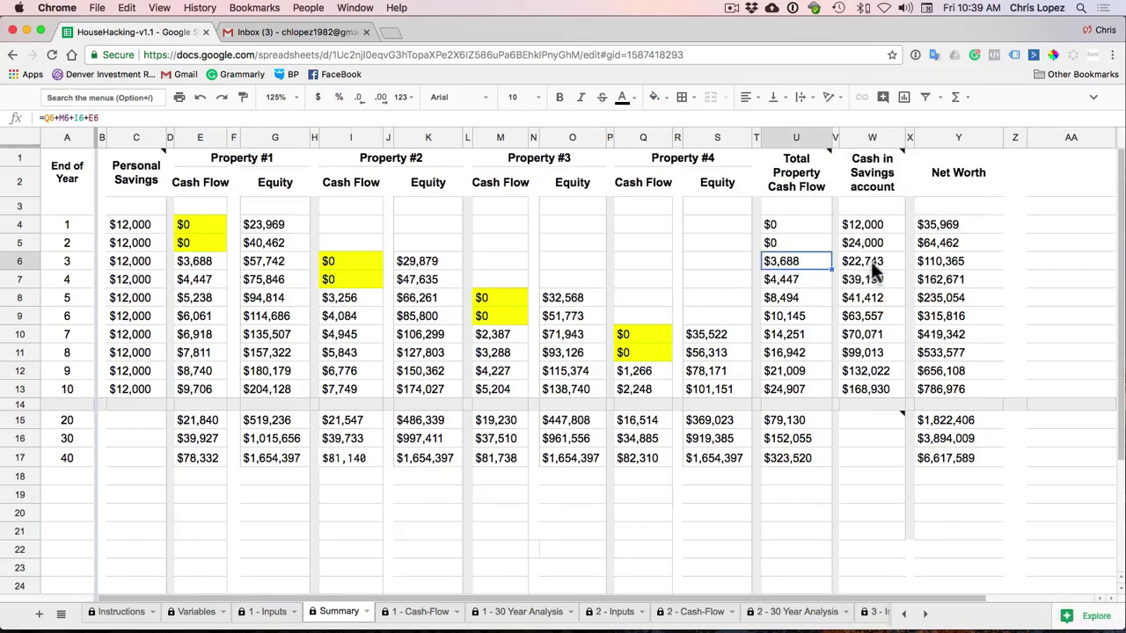
{"action": "left_click", "coordinate": [965, 262]}
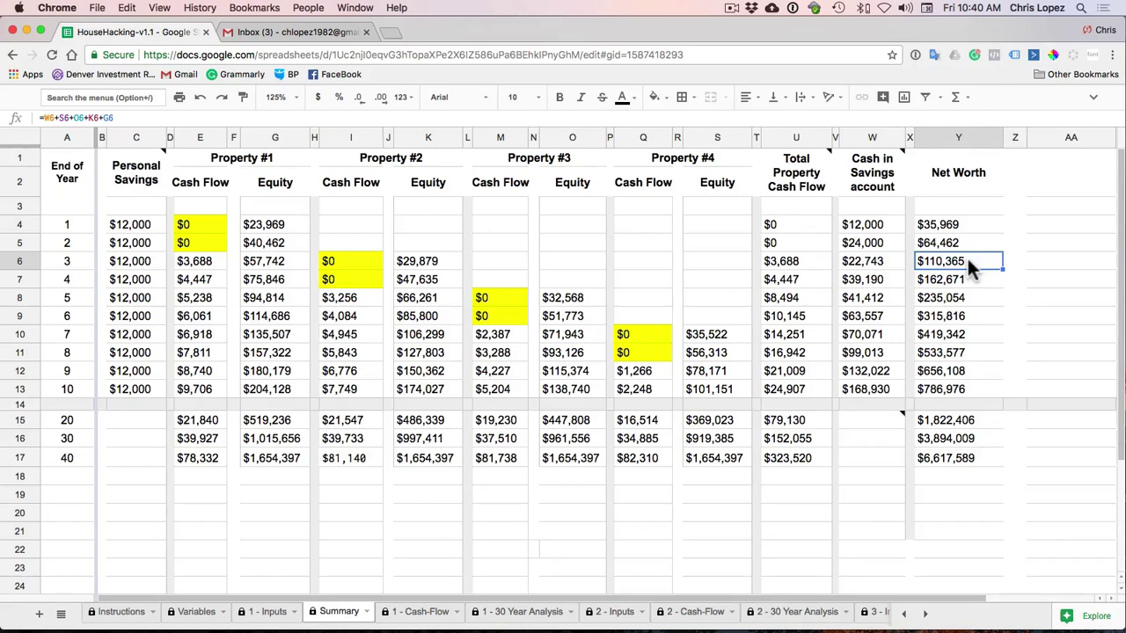
- Compare the year 4 and 5 rows and their savings account formulas, then revisit year 3
{"action": "left_click", "coordinate": [19, 279]}
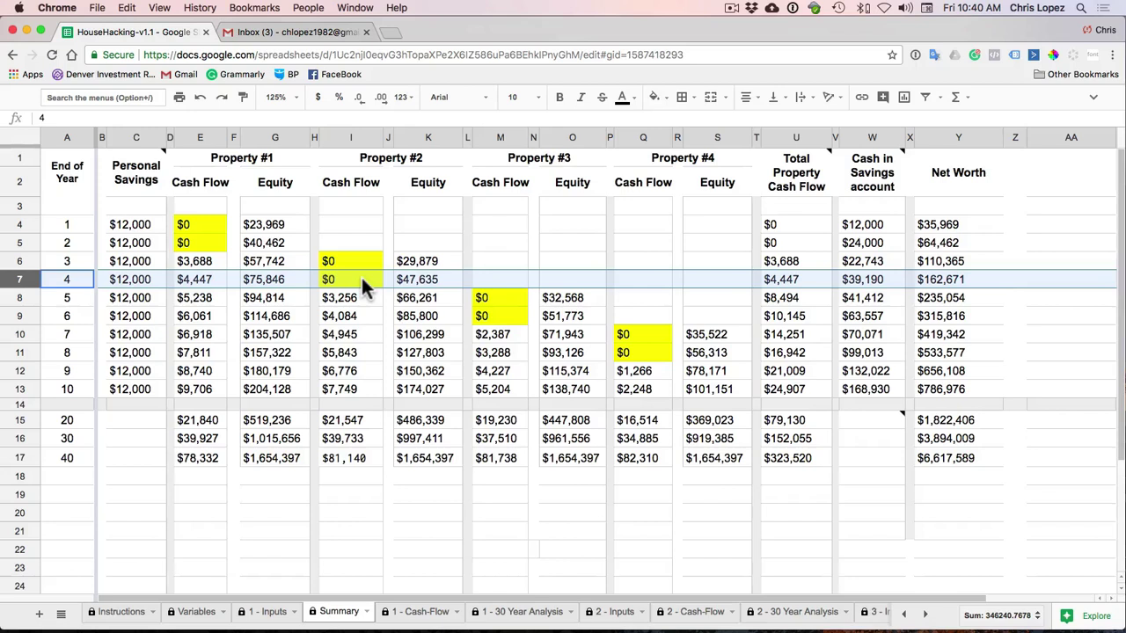
{"action": "left_click", "coordinate": [19, 295]}
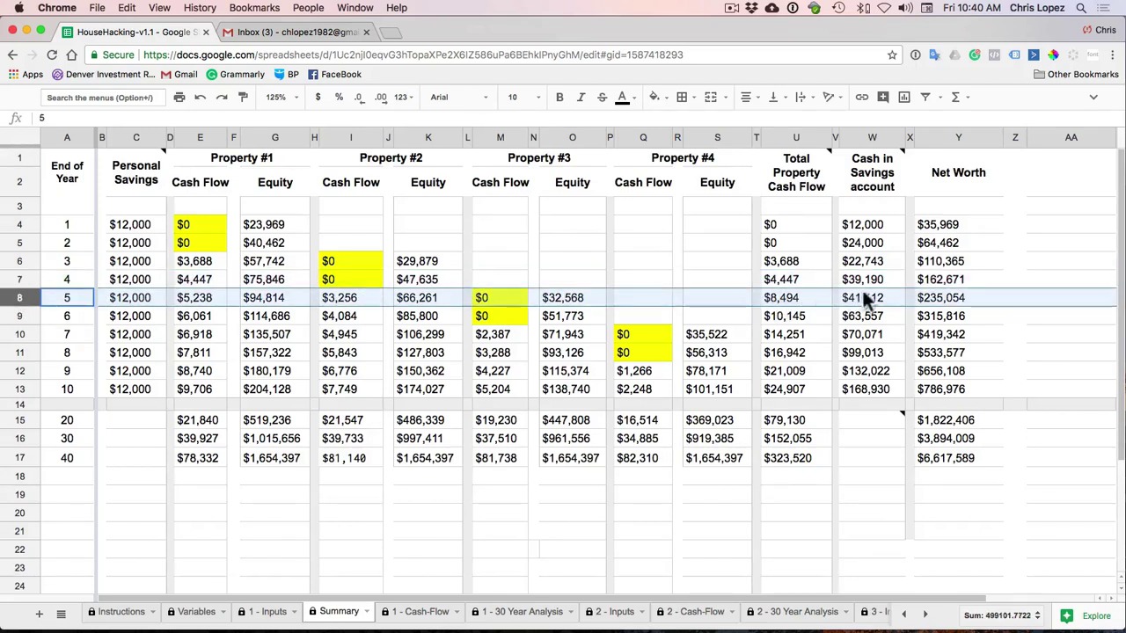
{"action": "left_click", "coordinate": [887, 277]}
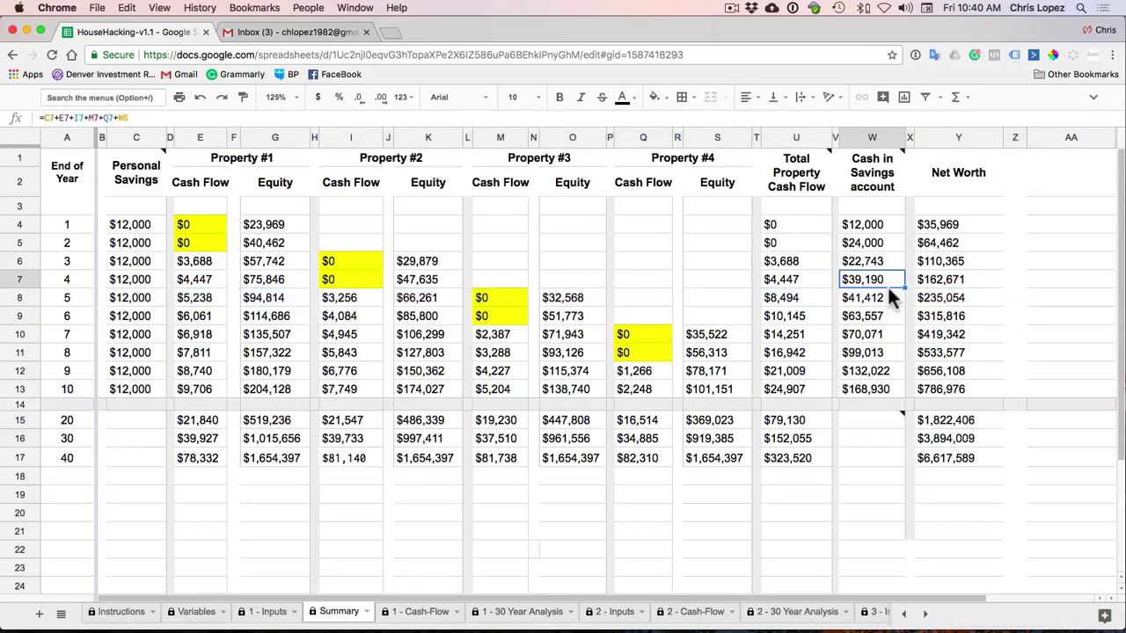
{"action": "left_click", "coordinate": [886, 289]}
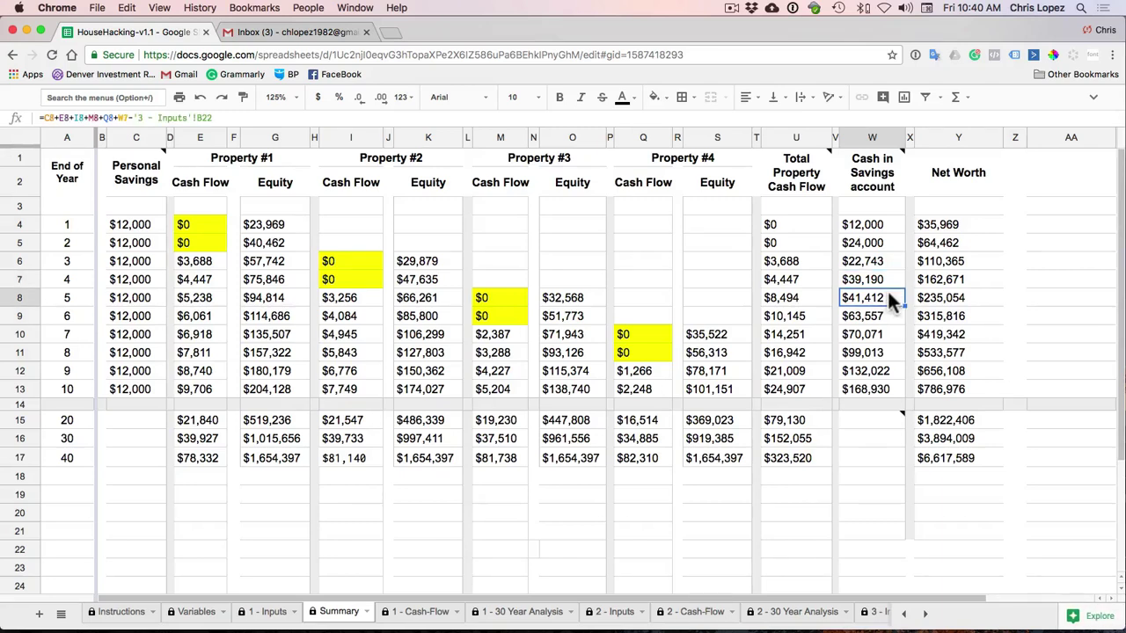
{"action": "left_click", "coordinate": [20, 297]}
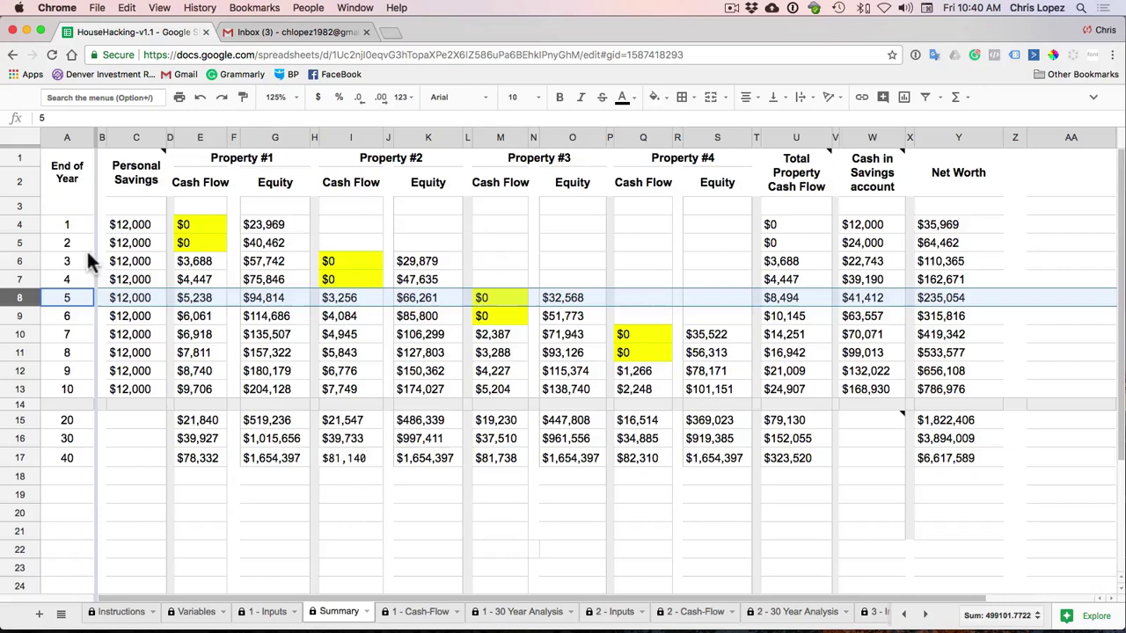
{"action": "left_click", "coordinate": [26, 261]}
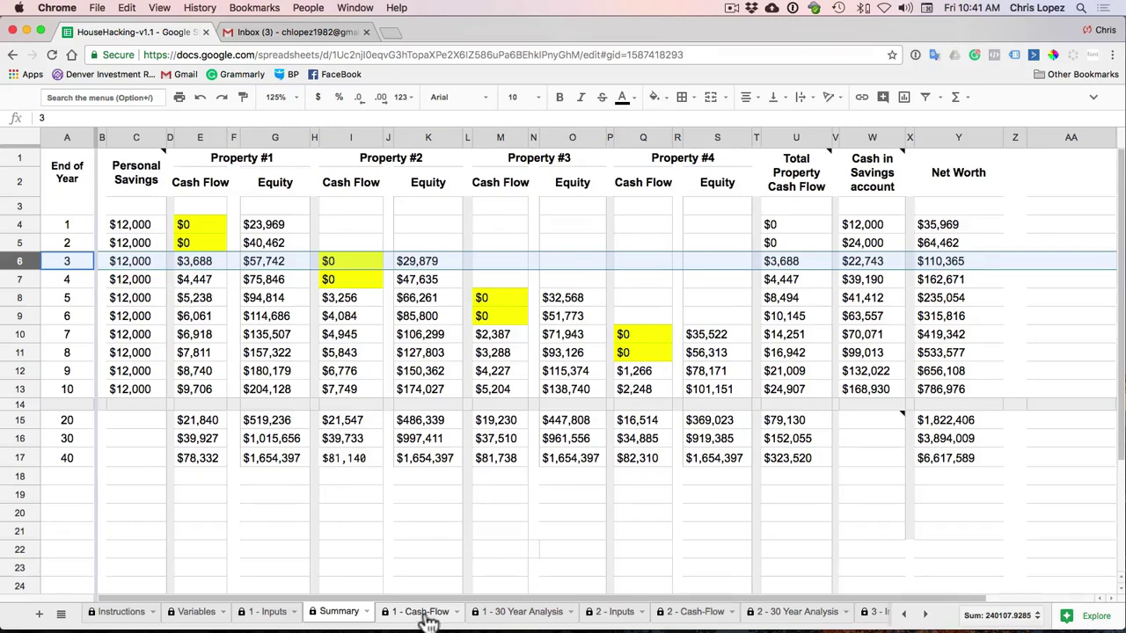
- On 2 - Inputs, keep Property 2's down payment at 5.0% and check the purchase price formula in B15
{"action": "left_click", "coordinate": [615, 612]}
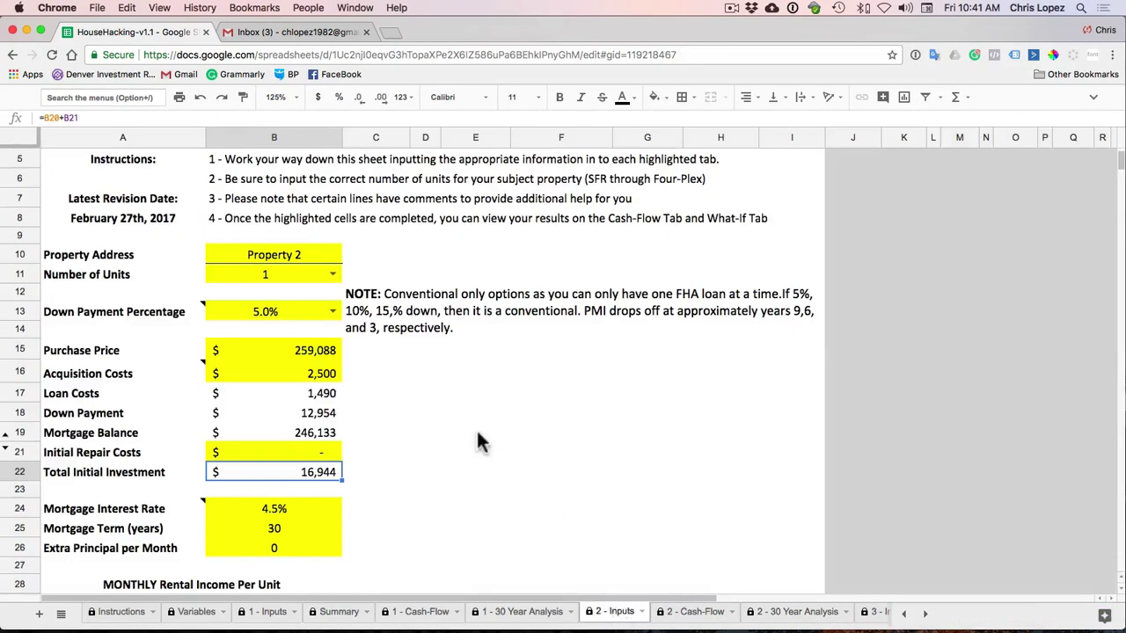
{"action": "scroll", "coordinate": [475, 428], "scroll_direction": "up", "scroll_amount": 5}
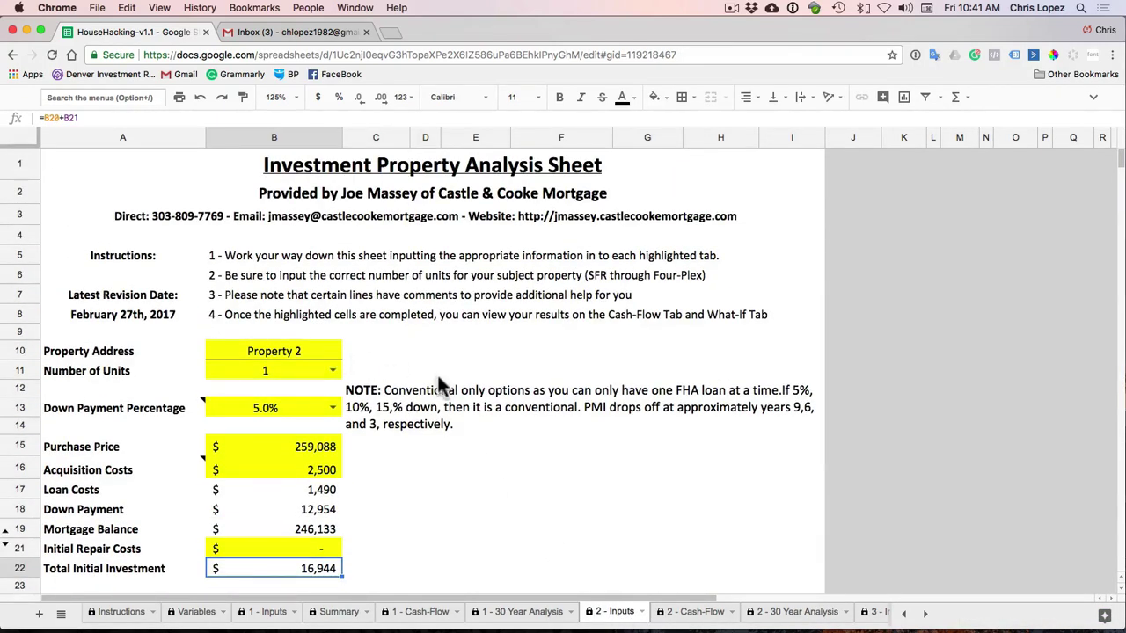
{"action": "scroll", "coordinate": [437, 373], "scroll_direction": "down", "scroll_amount": 3}
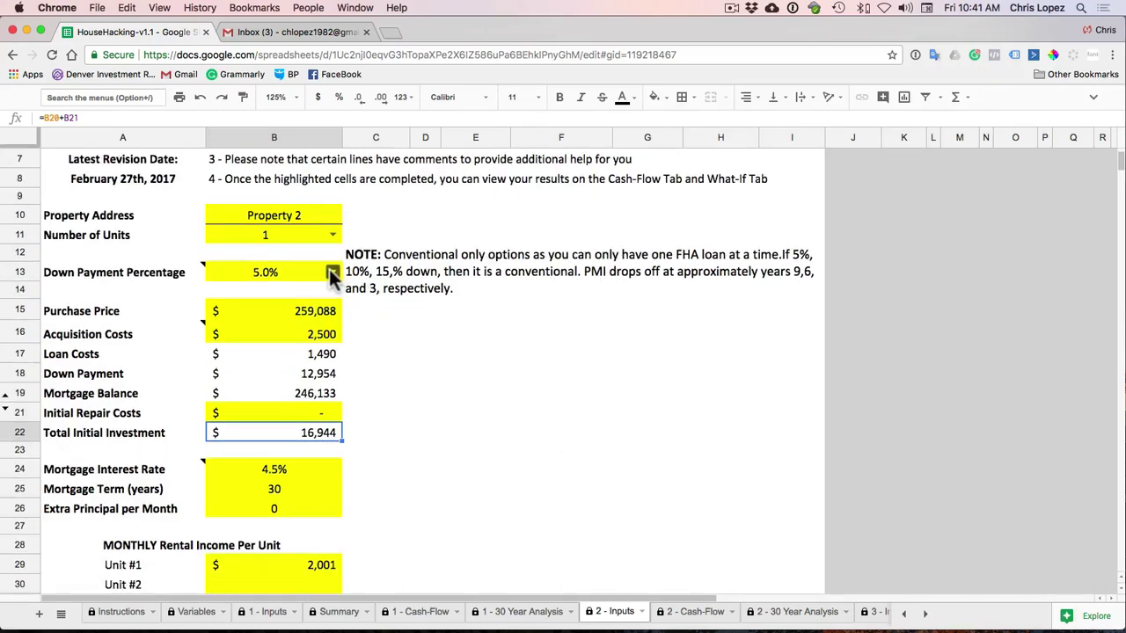
{"action": "left_click", "coordinate": [333, 275]}
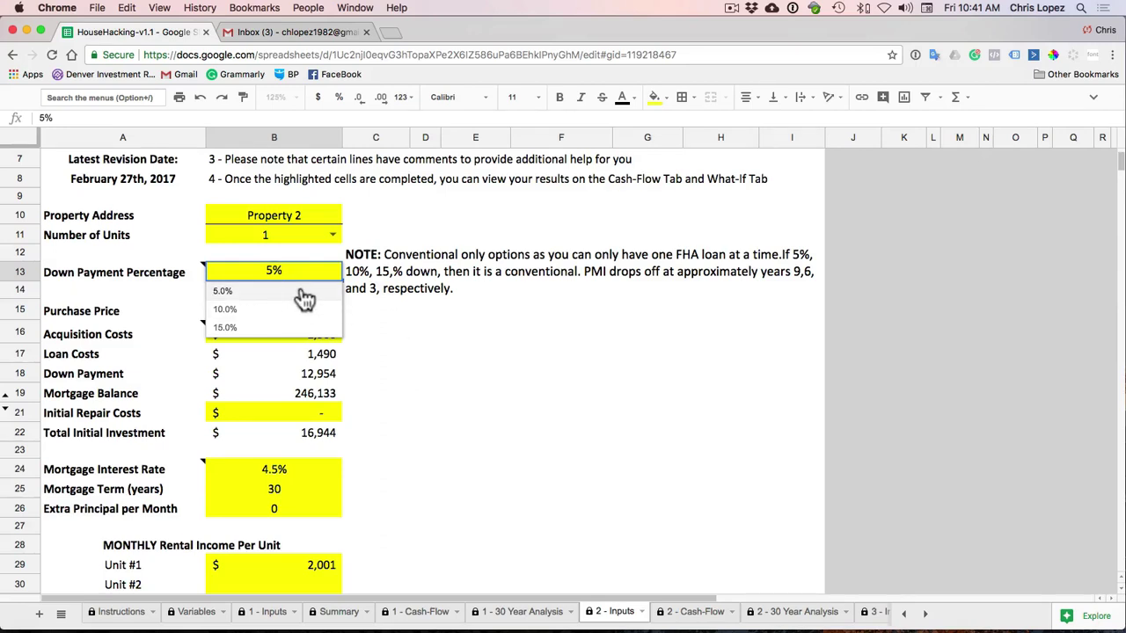
{"action": "left_click", "coordinate": [373, 297]}
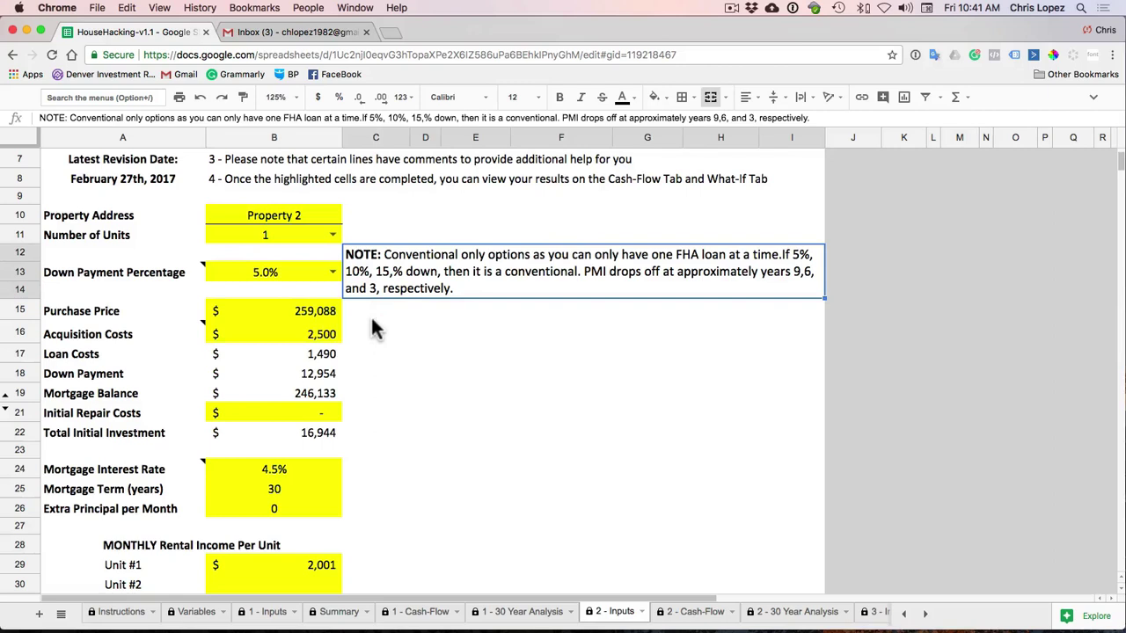
{"action": "scroll", "coordinate": [366, 331], "scroll_direction": "down", "scroll_amount": 1}
{"action": "left_click", "coordinate": [301, 290]}
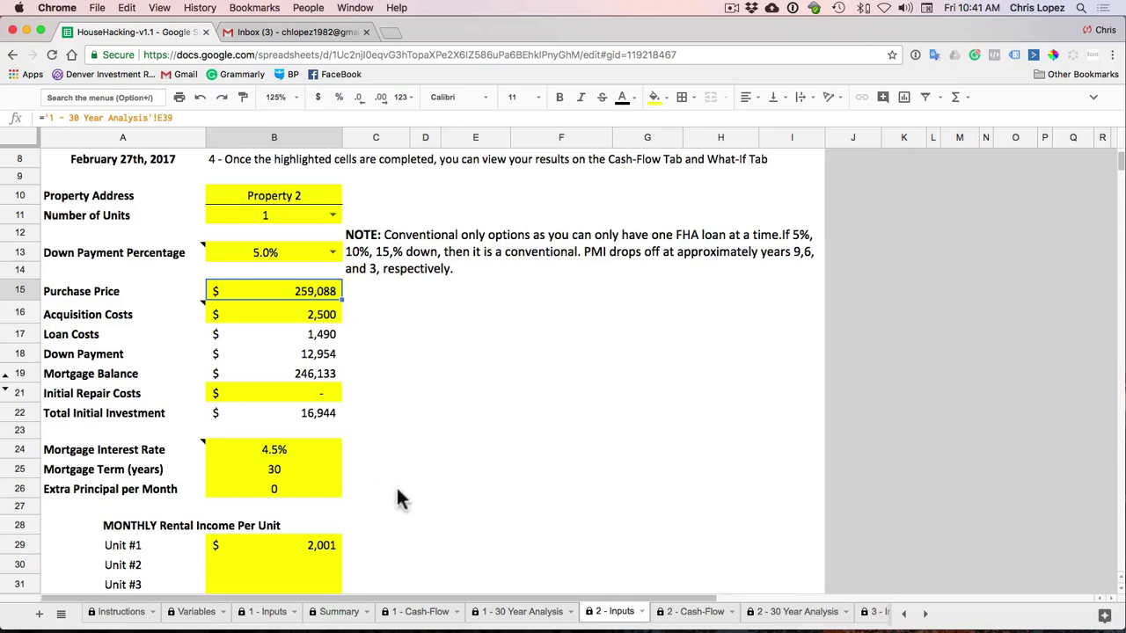
- Check Property 1's purchase price and annual appreciation rate on 1 - Inputs, then go back to 2 - Inputs
{"action": "left_click", "coordinate": [262, 614]}
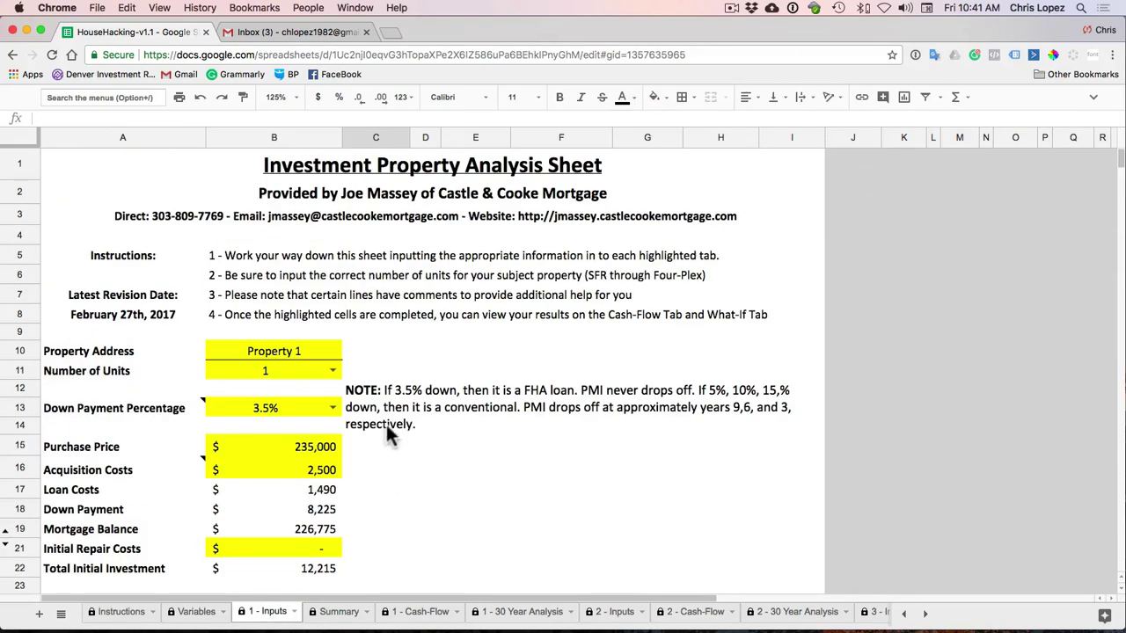
{"action": "scroll", "coordinate": [387, 433], "scroll_direction": "down", "scroll_amount": 2}
{"action": "left_click", "coordinate": [316, 351]}
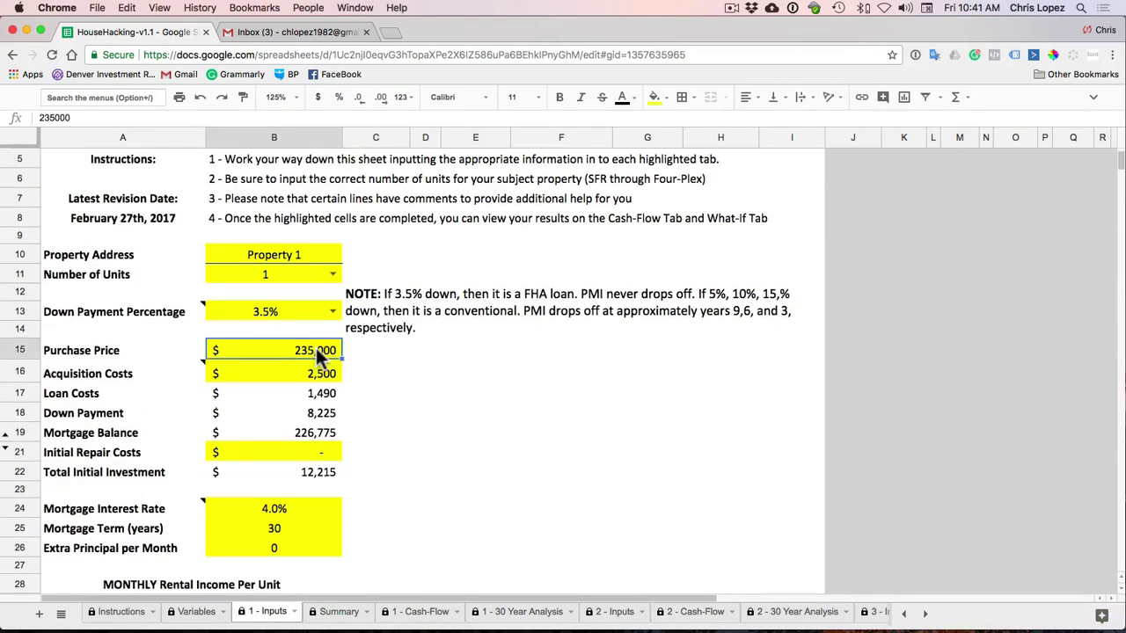
{"action": "scroll", "coordinate": [317, 352], "scroll_direction": "down", "scroll_amount": 2}
{"action": "scroll", "coordinate": [318, 272], "scroll_direction": "down", "scroll_amount": 2}
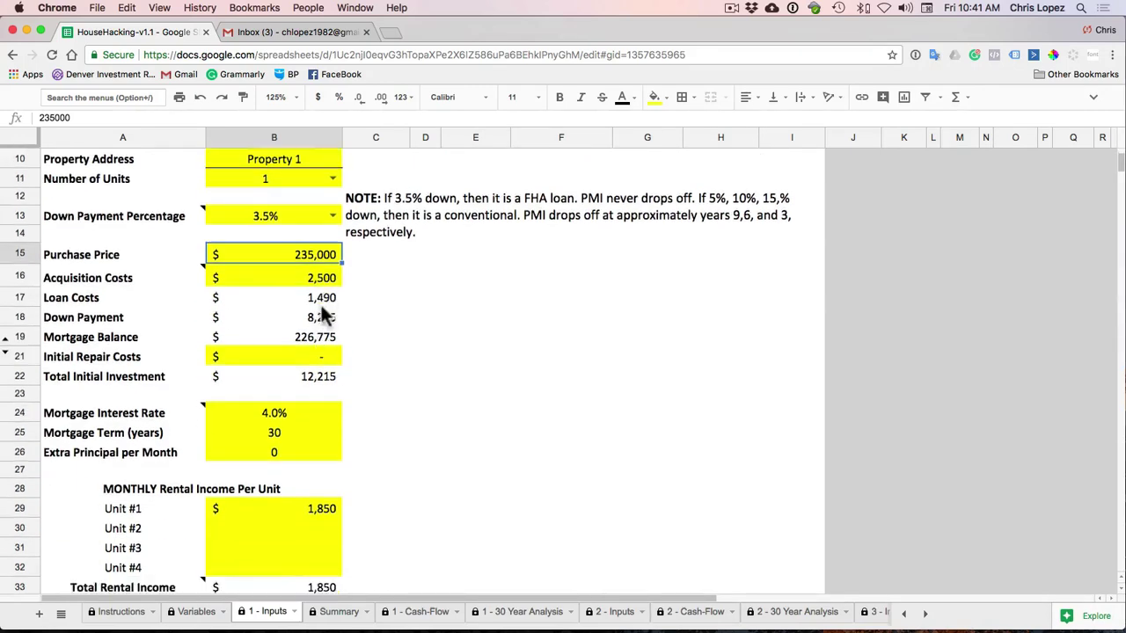
{"action": "scroll", "coordinate": [323, 264], "scroll_direction": "down", "scroll_amount": 3}
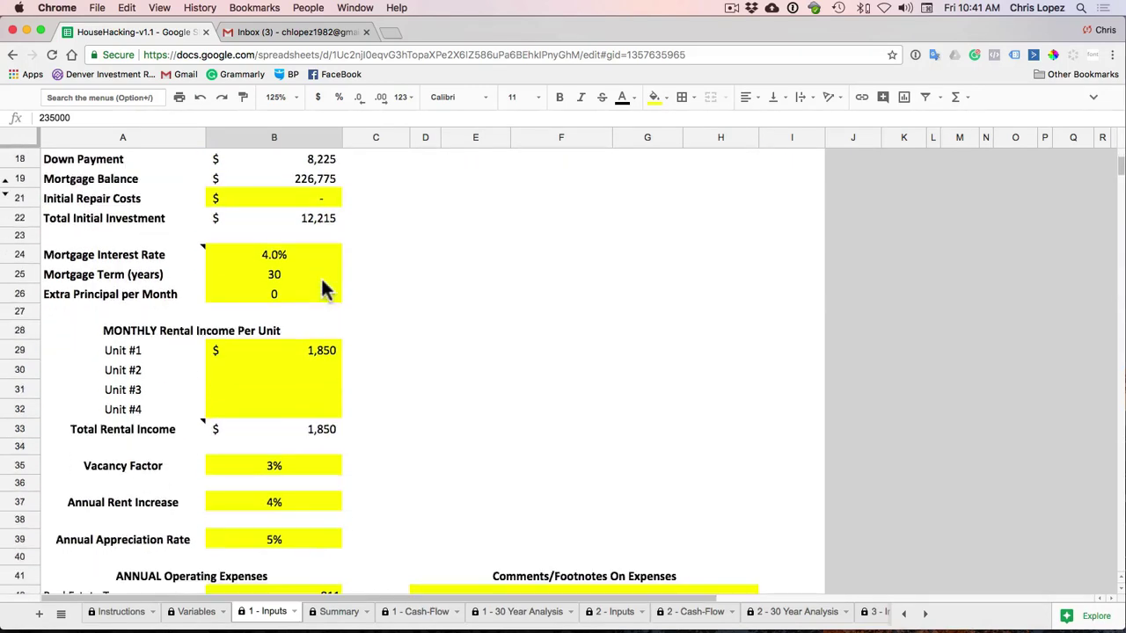
{"action": "scroll", "coordinate": [307, 413], "scroll_direction": "down", "scroll_amount": 1}
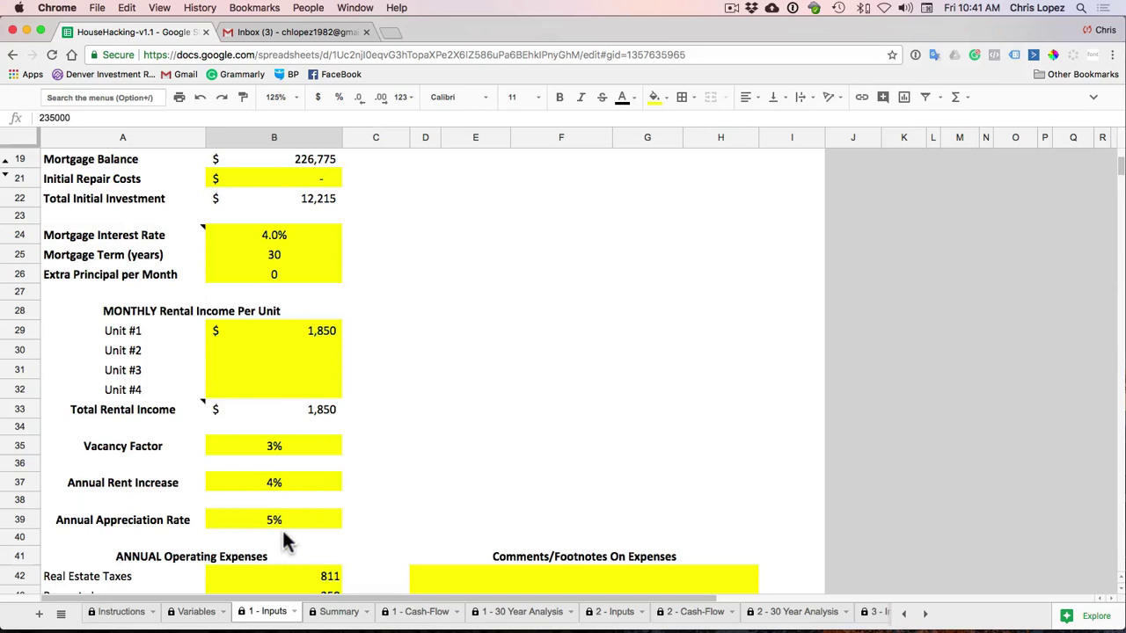
{"action": "left_click", "coordinate": [209, 524]}
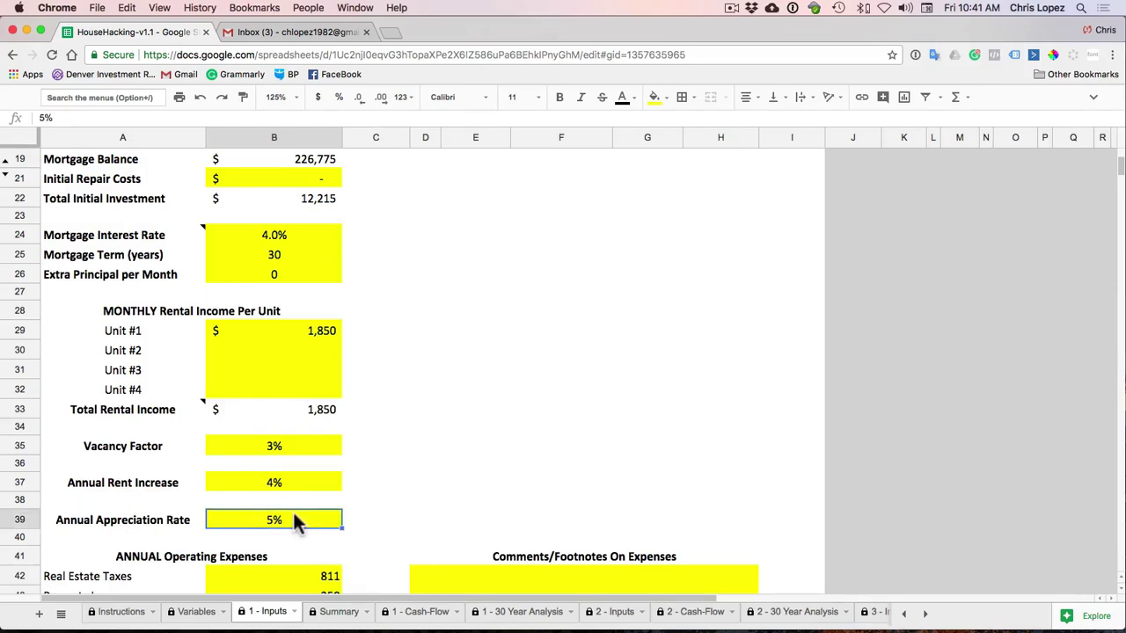
{"action": "left_click", "coordinate": [620, 612]}
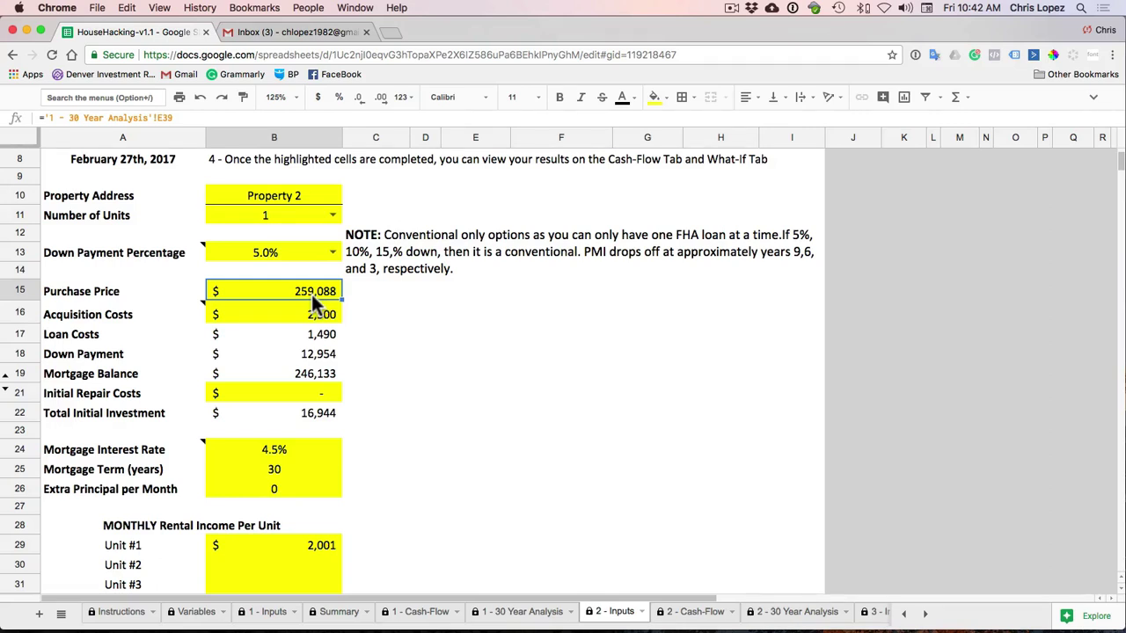
{"action": "scroll", "coordinate": [324, 323], "scroll_direction": "down", "scroll_amount": 4}
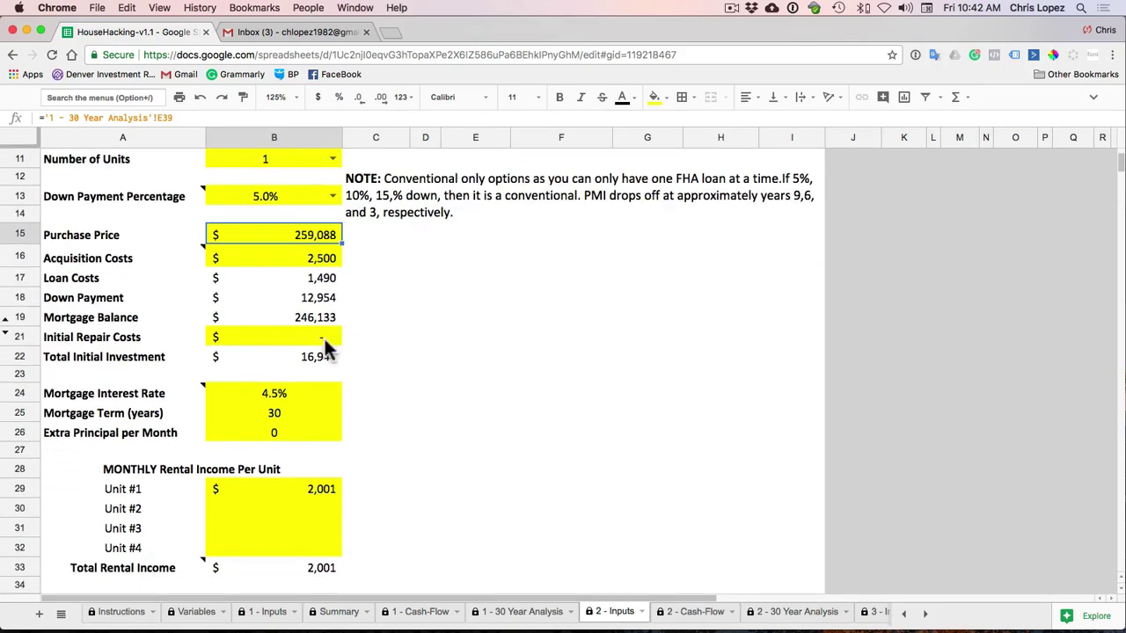
- Compare Property 2's mortgage interest rate formula with Property 1's mortgage interest rate
{"action": "left_click", "coordinate": [315, 373]}
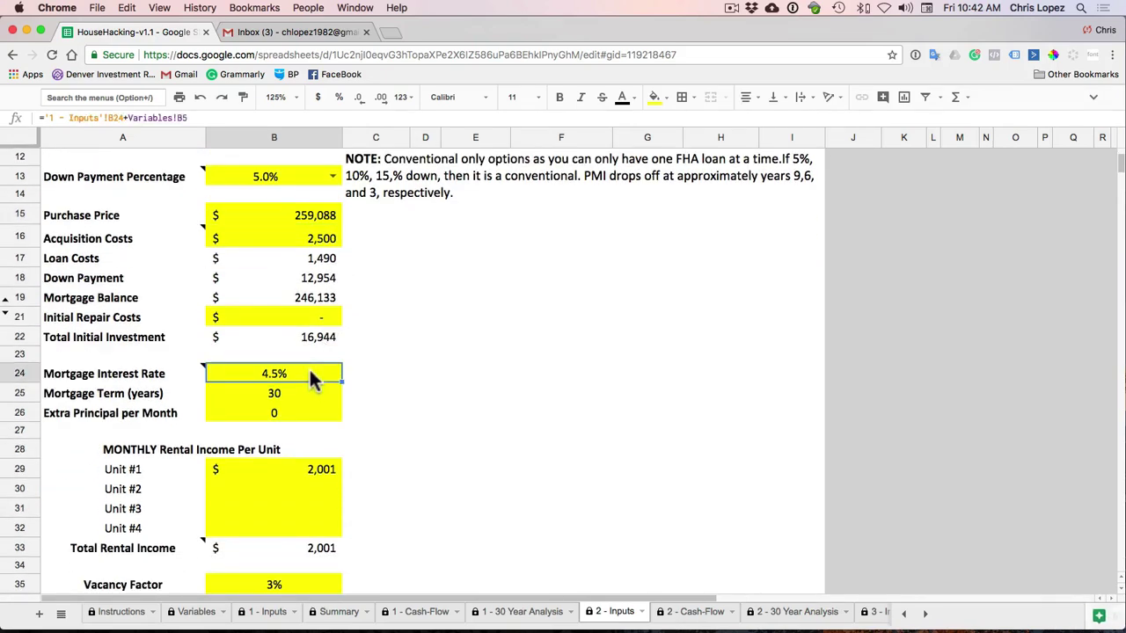
{"action": "left_click", "coordinate": [269, 611]}
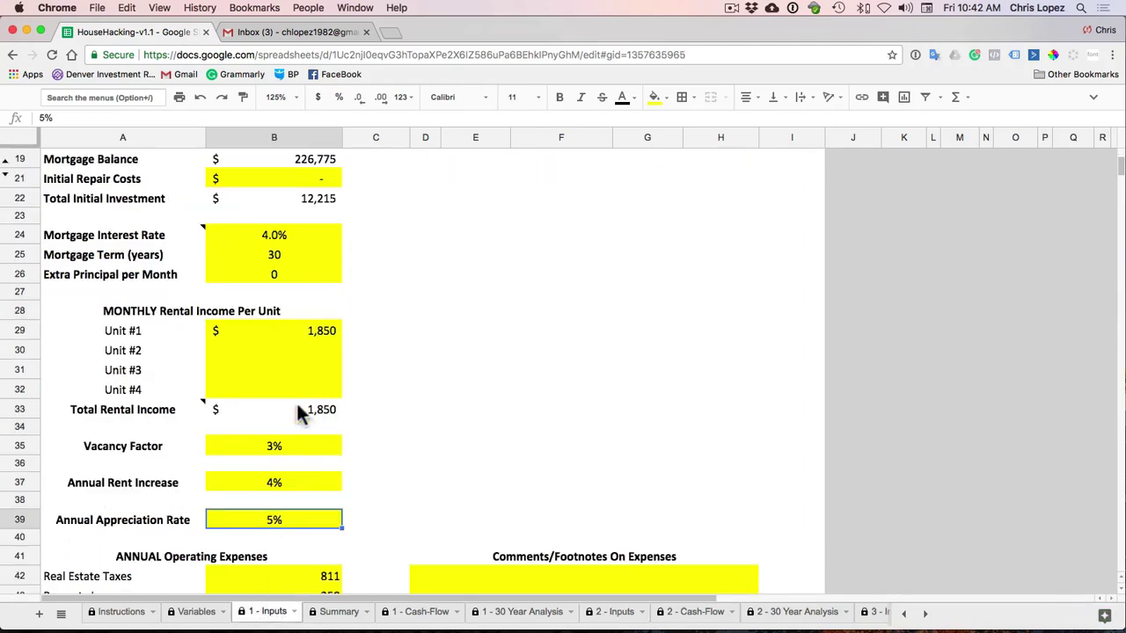
{"action": "left_click", "coordinate": [306, 228]}
{"action": "scroll", "coordinate": [306, 228], "scroll_direction": "up", "scroll_amount": 3}
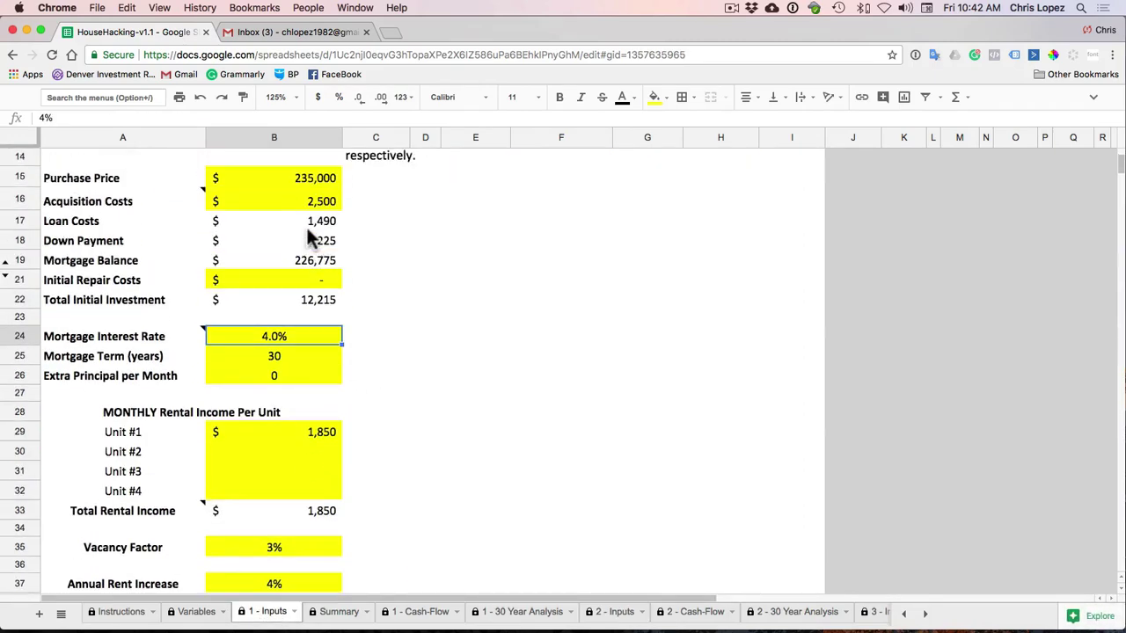
{"action": "left_click", "coordinate": [618, 612]}
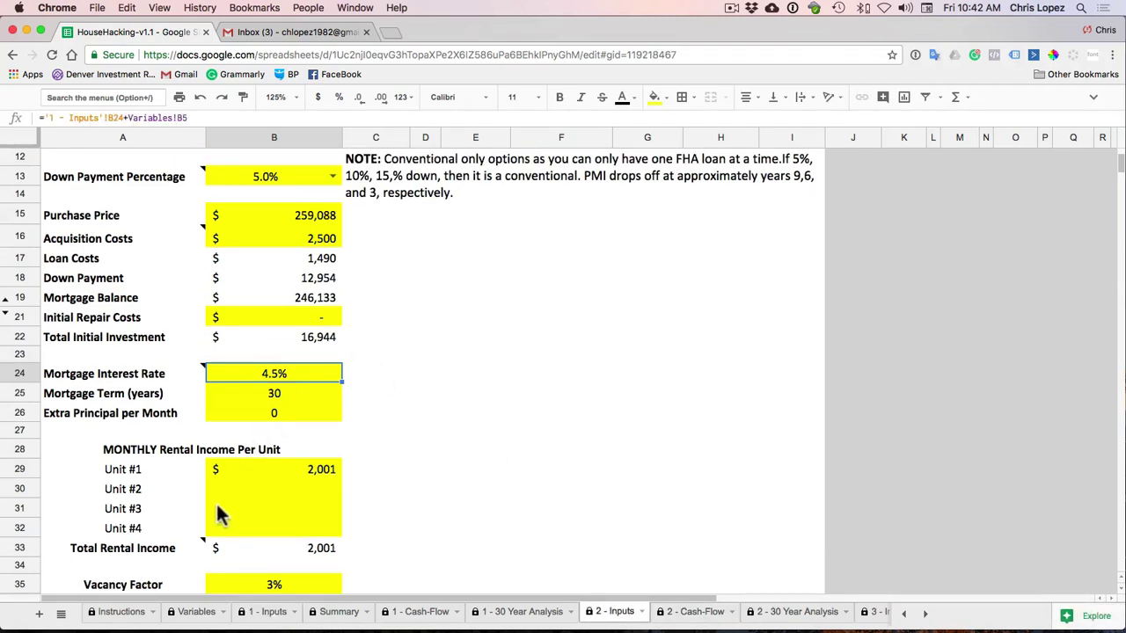
- Clear the interest rate increase in Variables B5 to zero and check its effect on 2 - Inputs
{"action": "left_click", "coordinate": [196, 611]}
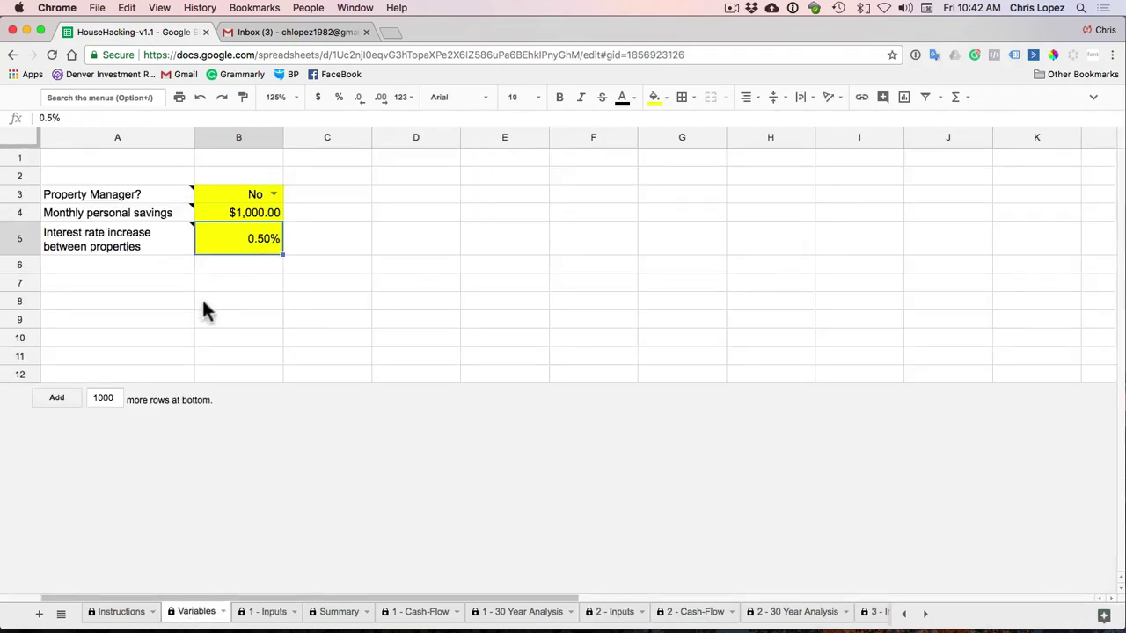
{"action": "double_click", "coordinate": [259, 242]}
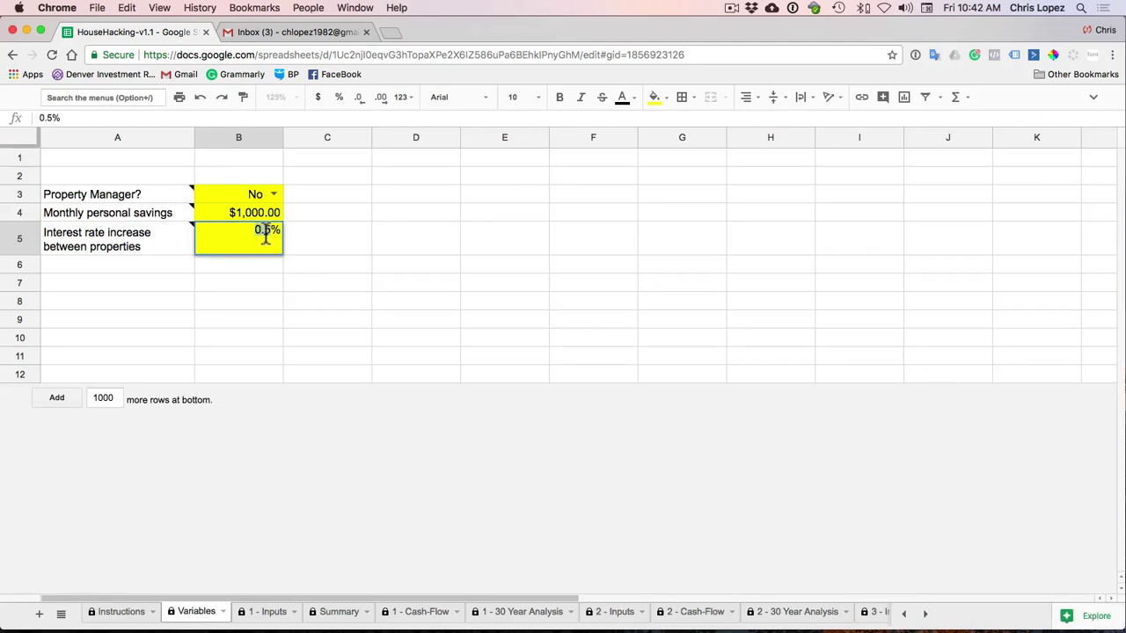
{"action": "key", "text": "BackSpace"}
{"action": "key", "text": "BackSpace"}
{"action": "key", "text": "Return"}
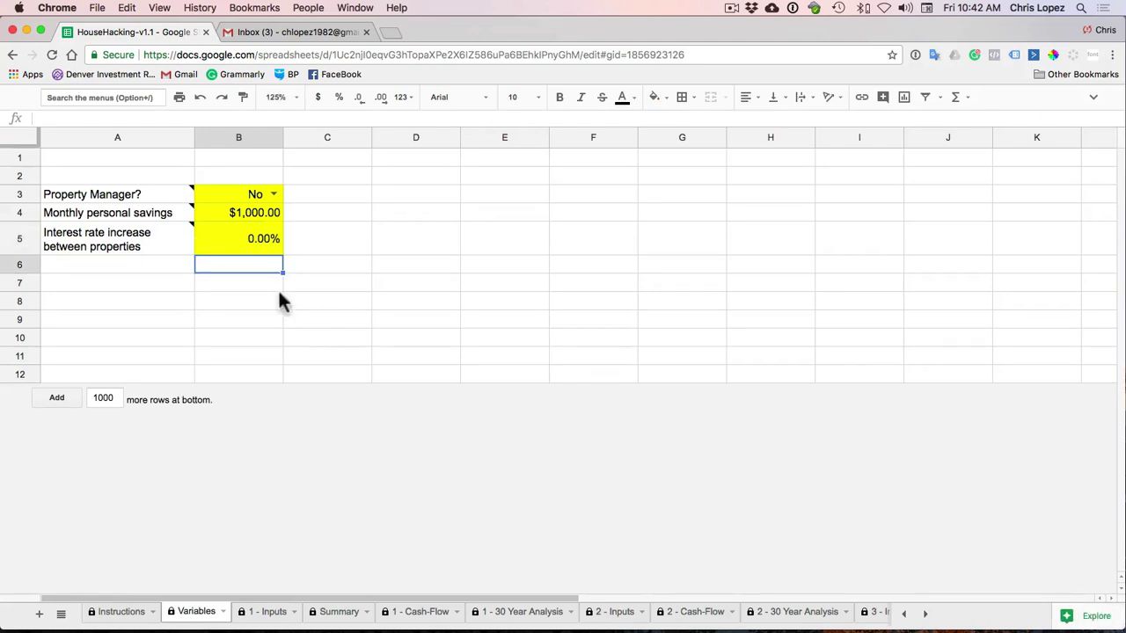
{"action": "left_click", "coordinate": [615, 611]}
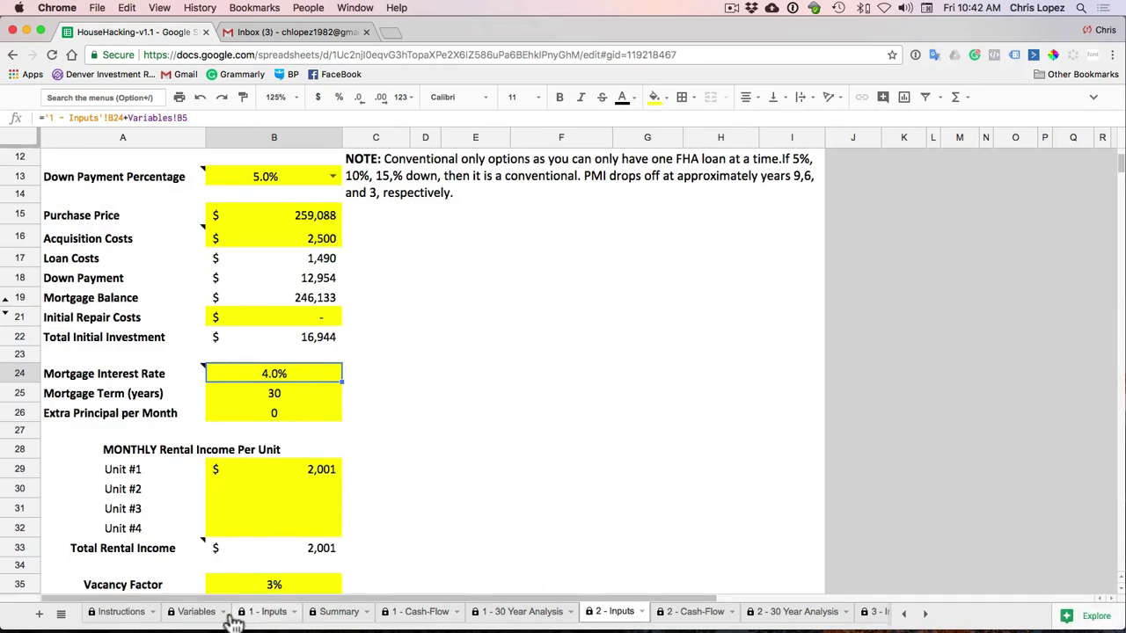
- Enter .5% in Variables B5 as the interest rate increase between properties
{"action": "left_click", "coordinate": [255, 613]}
{"action": "left_click", "coordinate": [195, 611]}
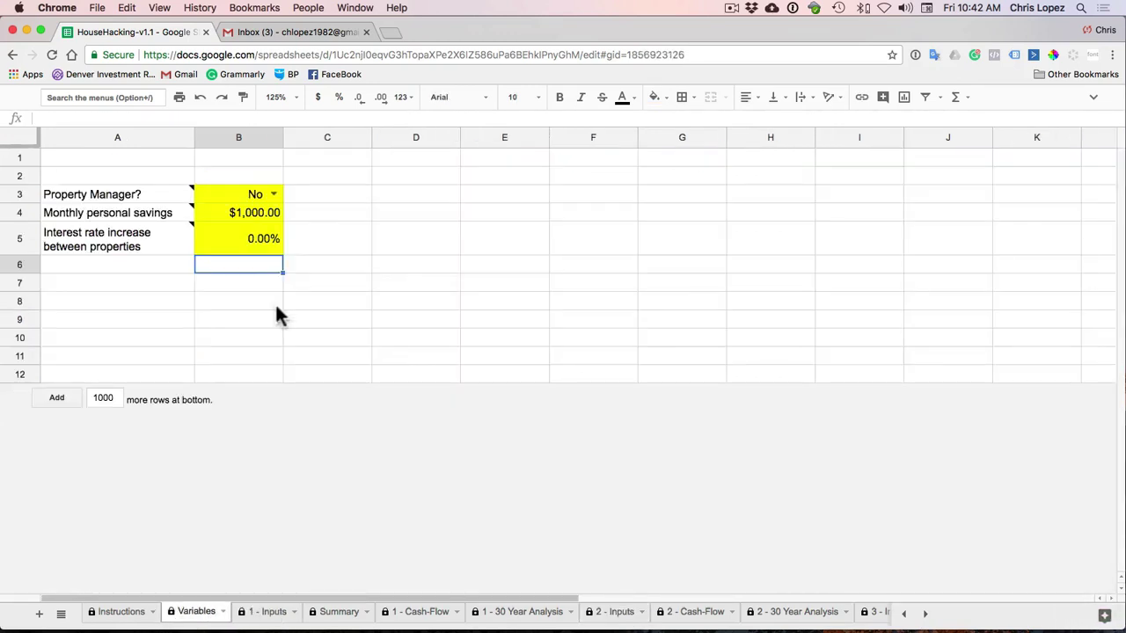
{"action": "left_click", "coordinate": [268, 239]}
{"action": "double_click", "coordinate": [268, 238]}
{"action": "type", "text": ".5"}
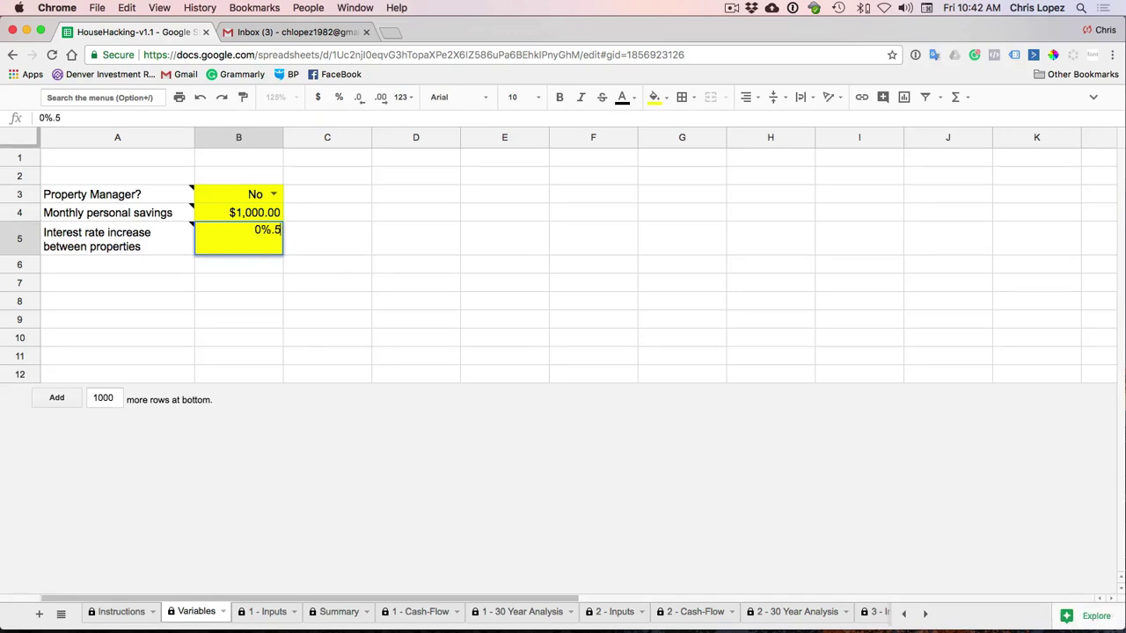
{"action": "key", "text": "BackSpace"}
{"action": "key", "text": "BackSpace"}
{"action": "type", "text": ".5%"}
{"action": "key", "text": "Return"}
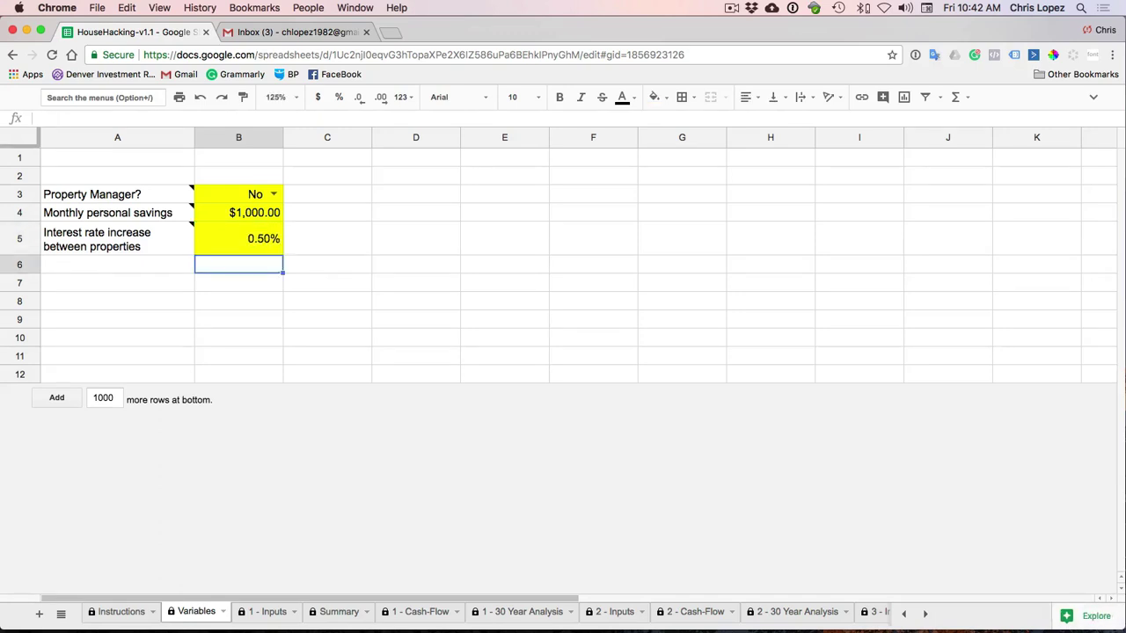
{"action": "left_click", "coordinate": [612, 611]}
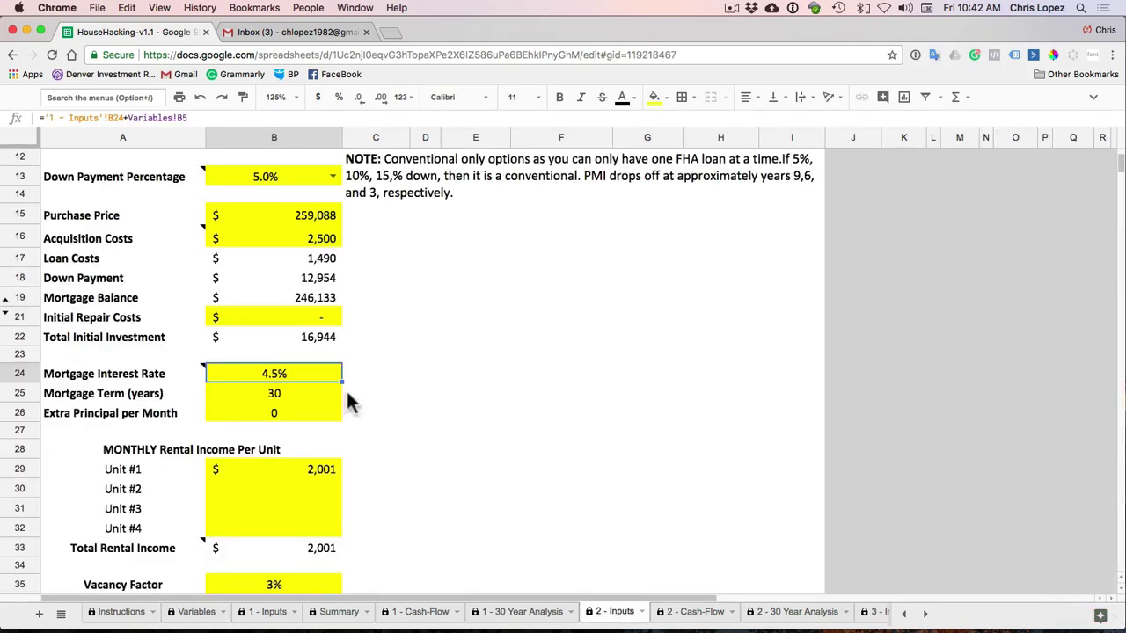
{"action": "scroll", "coordinate": [384, 370], "scroll_direction": "down", "scroll_amount": 3}
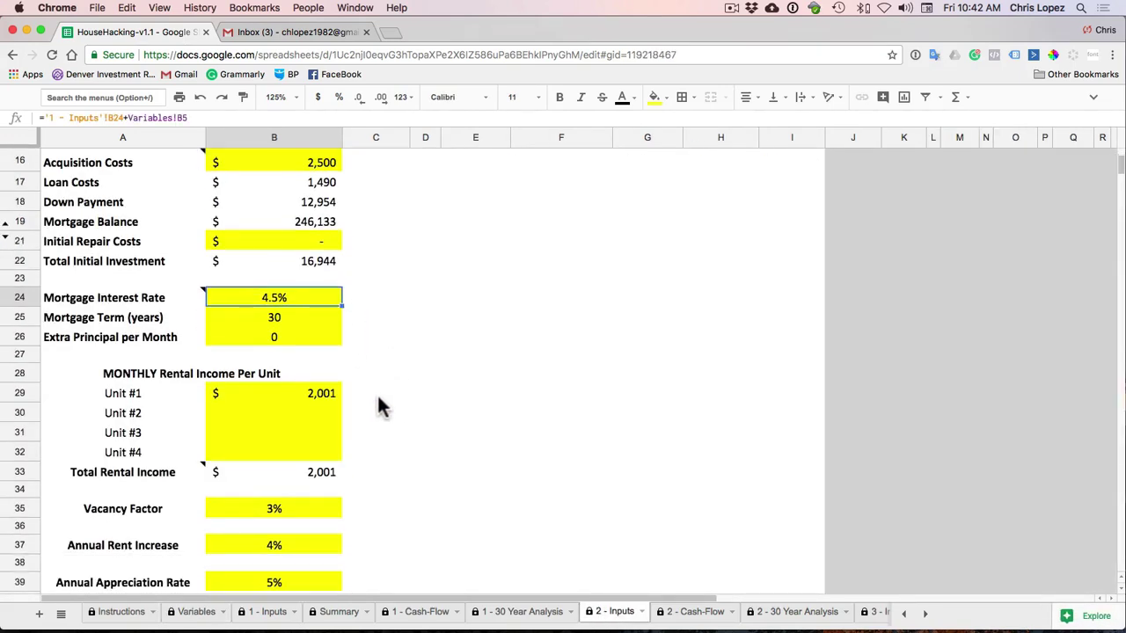
{"action": "left_click", "coordinate": [332, 394]}
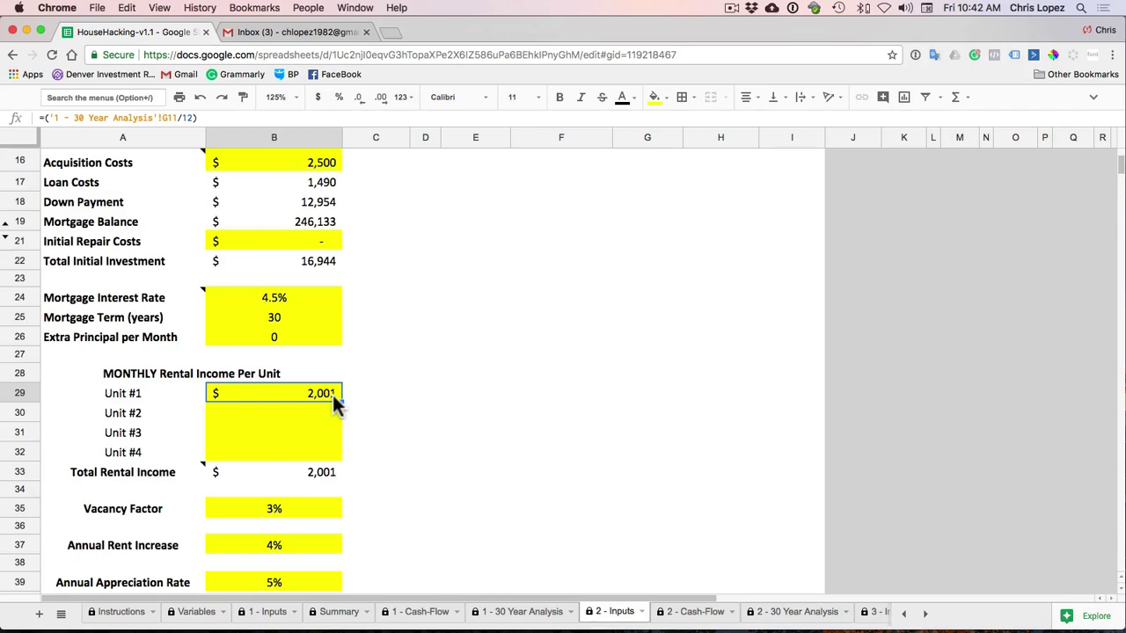
{"action": "left_click", "coordinate": [268, 611]}
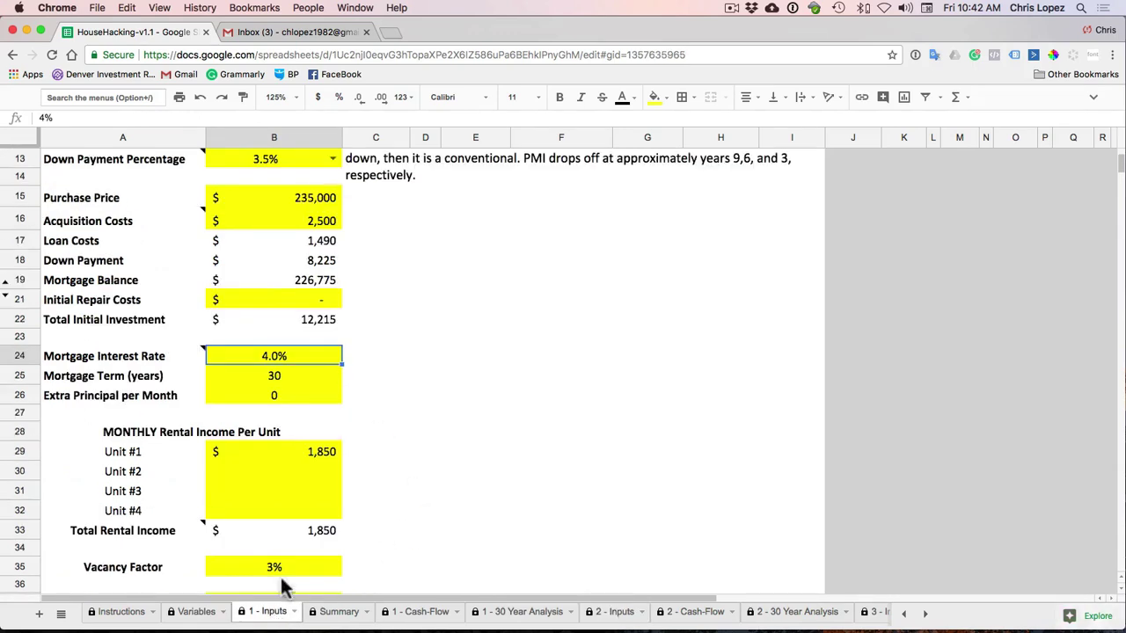
{"action": "scroll", "coordinate": [303, 453], "scroll_direction": "down", "scroll_amount": 1}
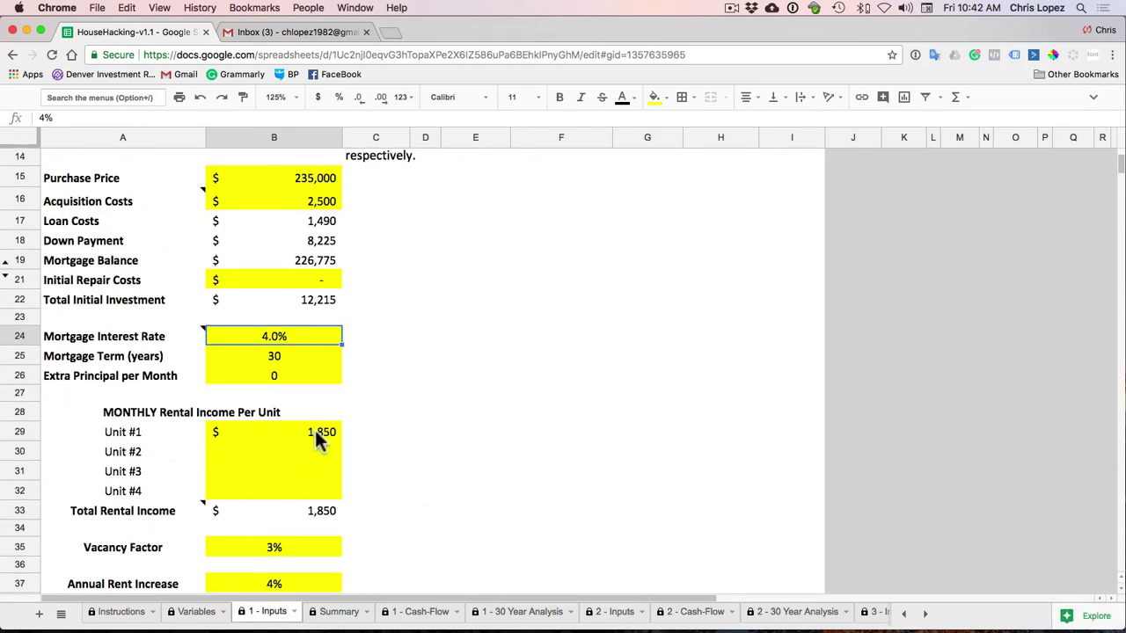
{"action": "scroll", "coordinate": [316, 433], "scroll_direction": "down", "scroll_amount": 3}
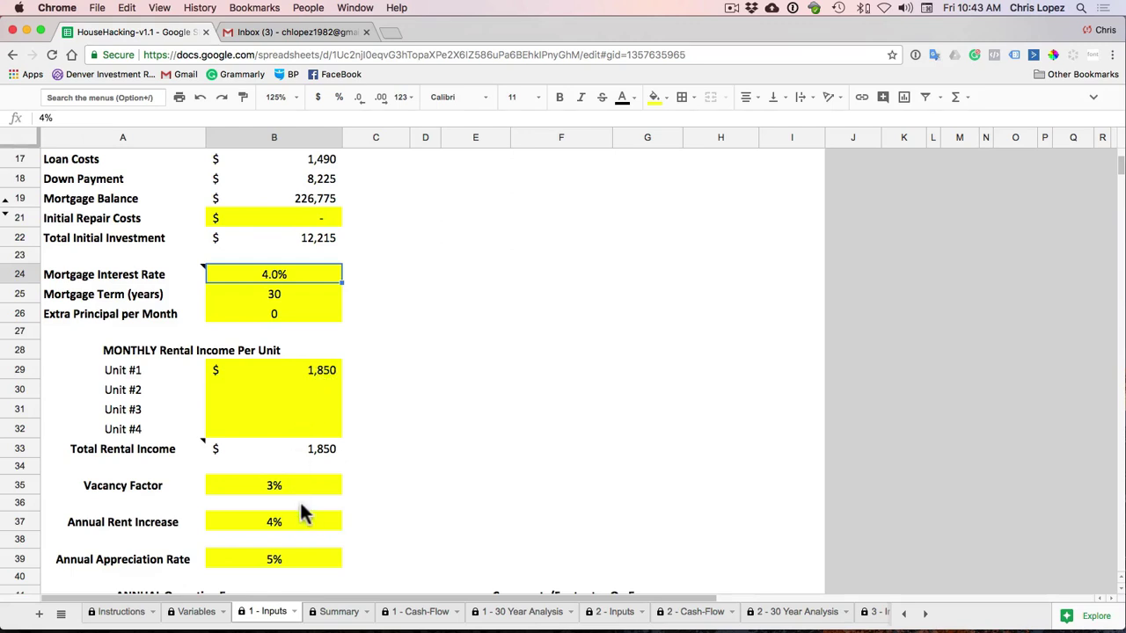
{"action": "left_click", "coordinate": [616, 612]}
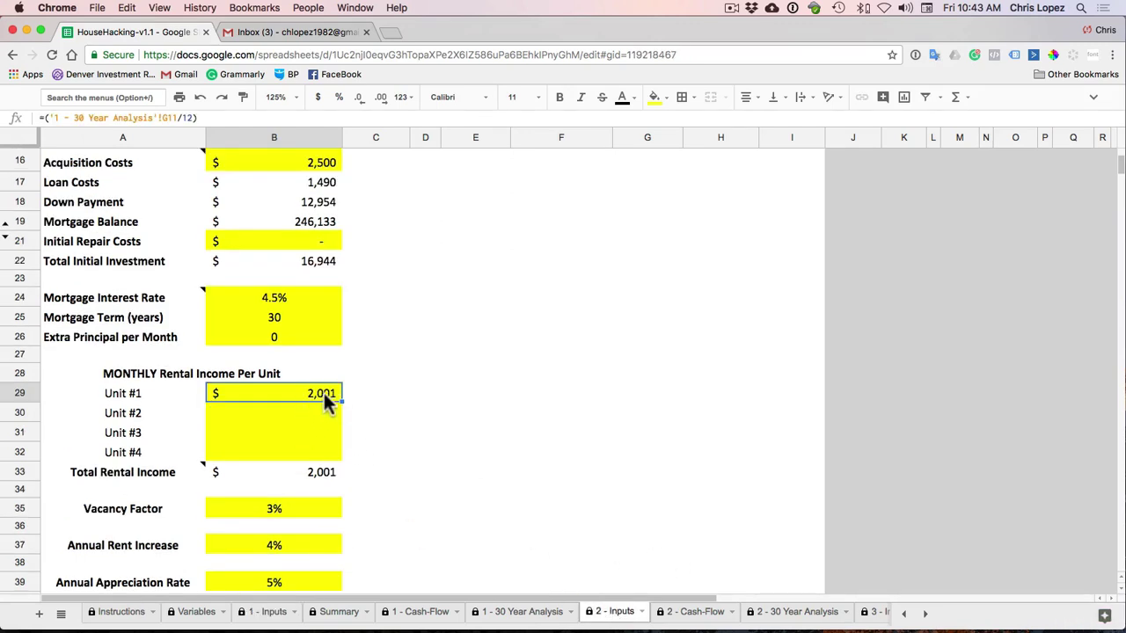
{"action": "scroll", "coordinate": [347, 424], "scroll_direction": "down", "scroll_amount": 5}
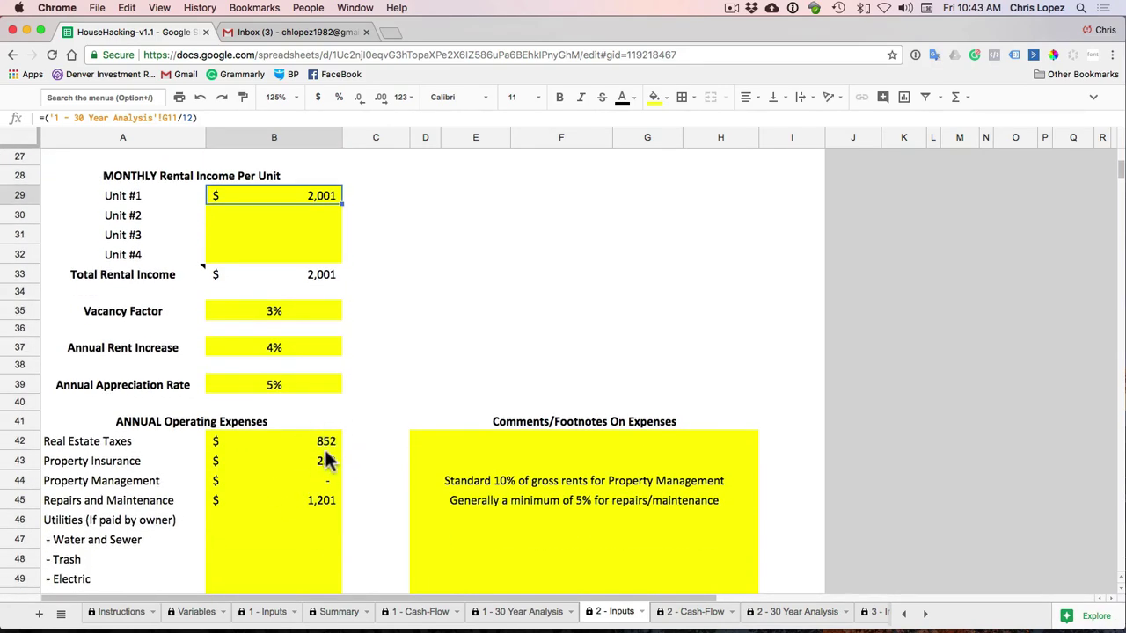
{"action": "scroll", "coordinate": [321, 449], "scroll_direction": "down", "scroll_amount": 2}
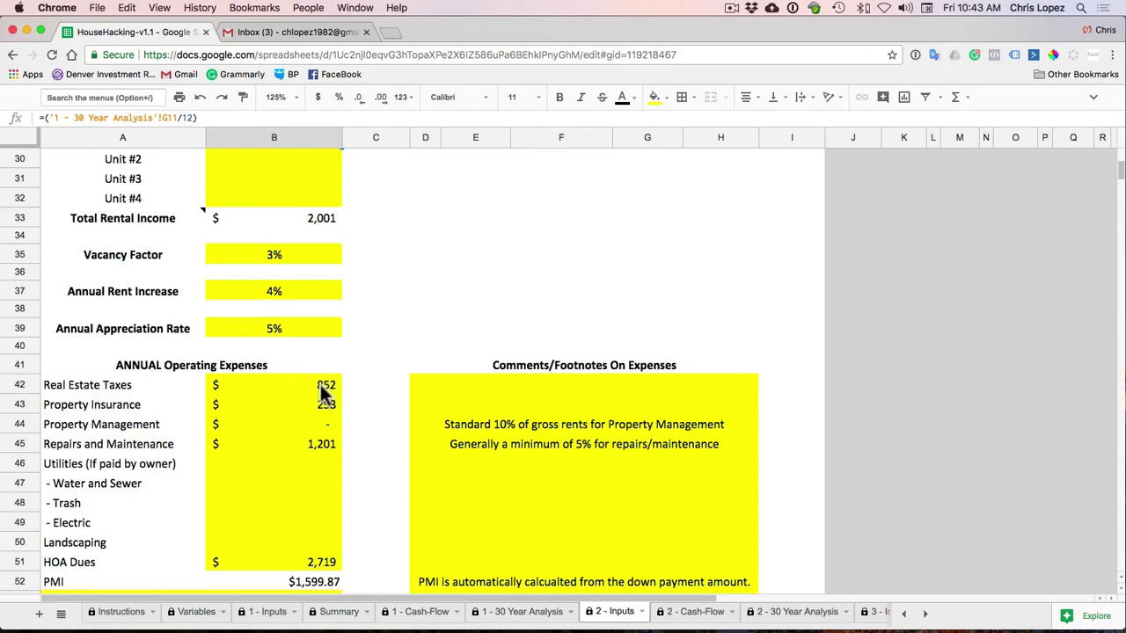
{"action": "scroll", "coordinate": [326, 424], "scroll_direction": "down", "scroll_amount": 2}
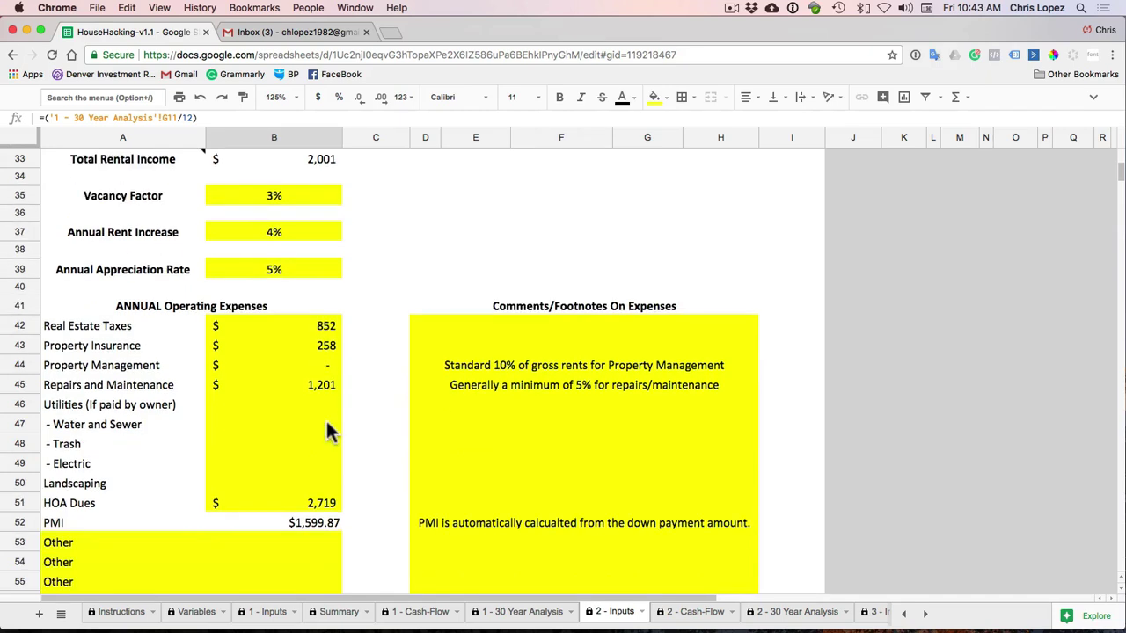
{"action": "left_click", "coordinate": [313, 520]}
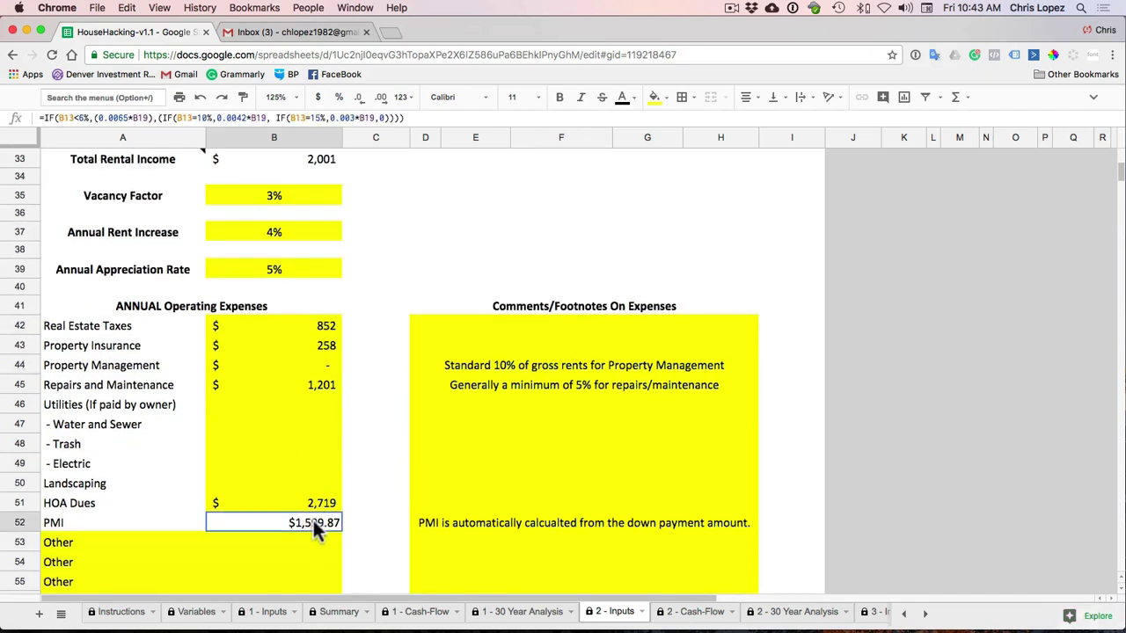
{"action": "left_click", "coordinate": [326, 365]}
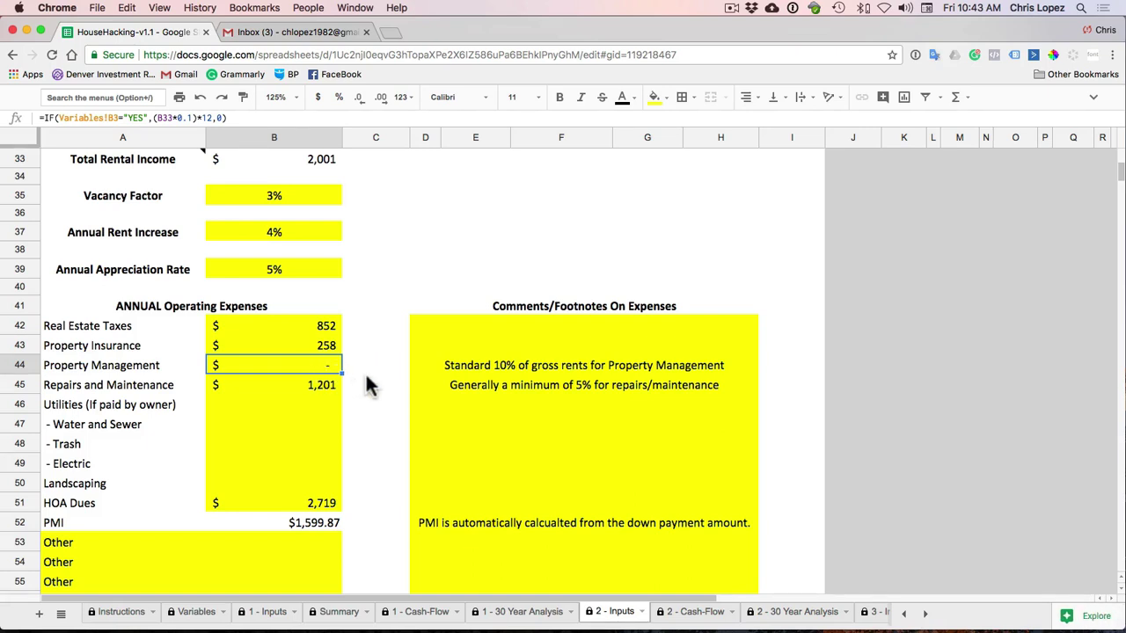
{"action": "scroll", "coordinate": [369, 379], "scroll_direction": "down", "scroll_amount": 1}
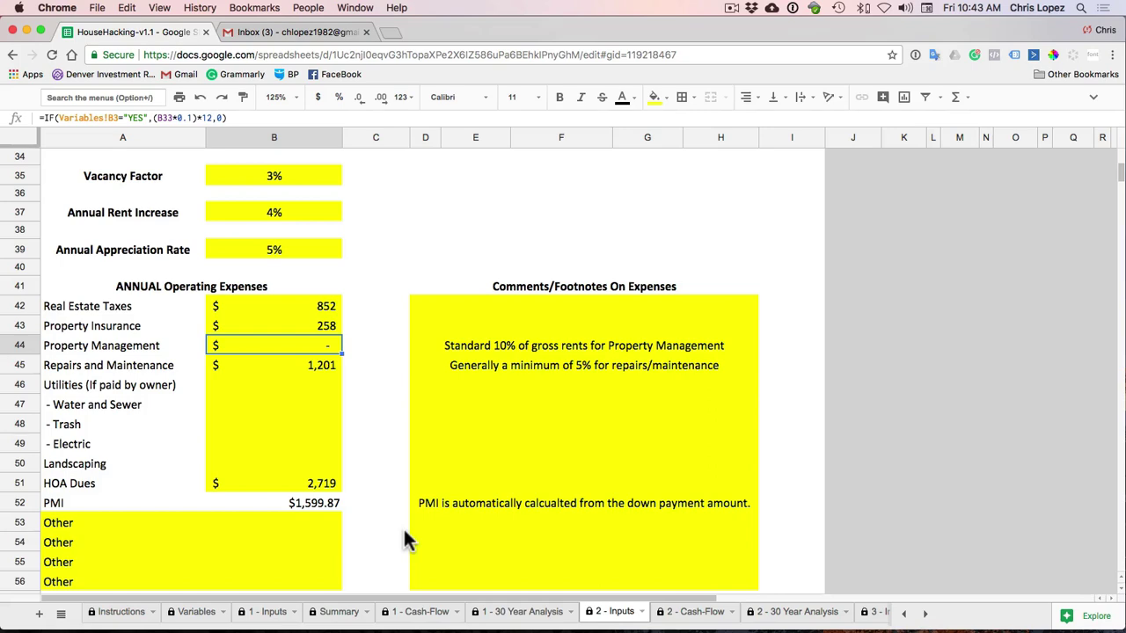
{"action": "scroll", "coordinate": [403, 539], "scroll_direction": "up", "scroll_amount": 10}
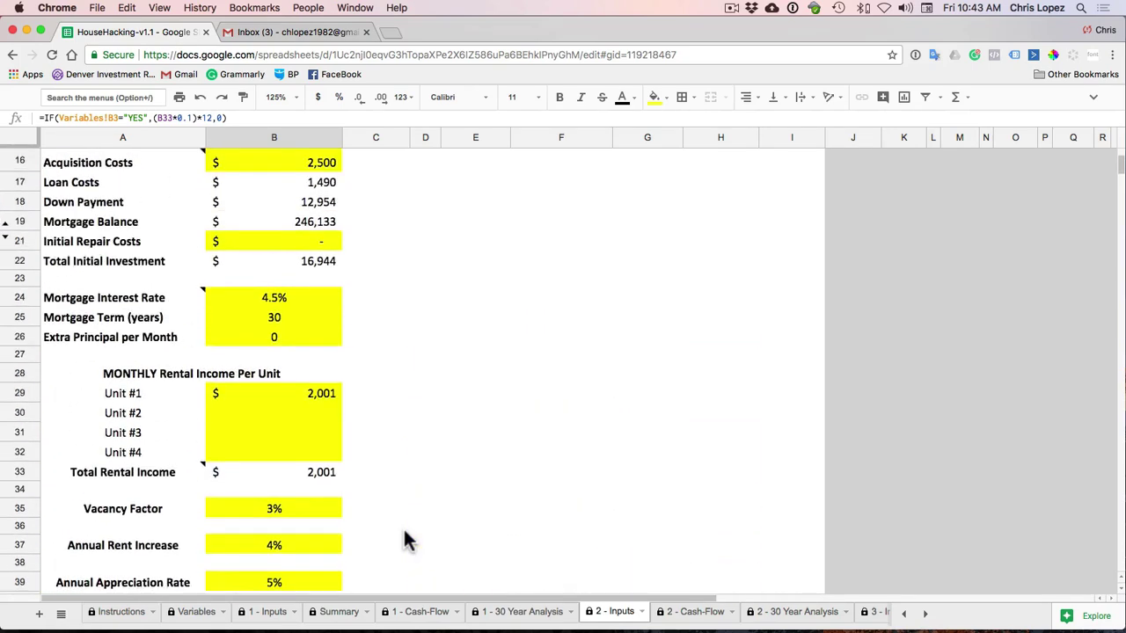
{"action": "left_click", "coordinate": [303, 353]}
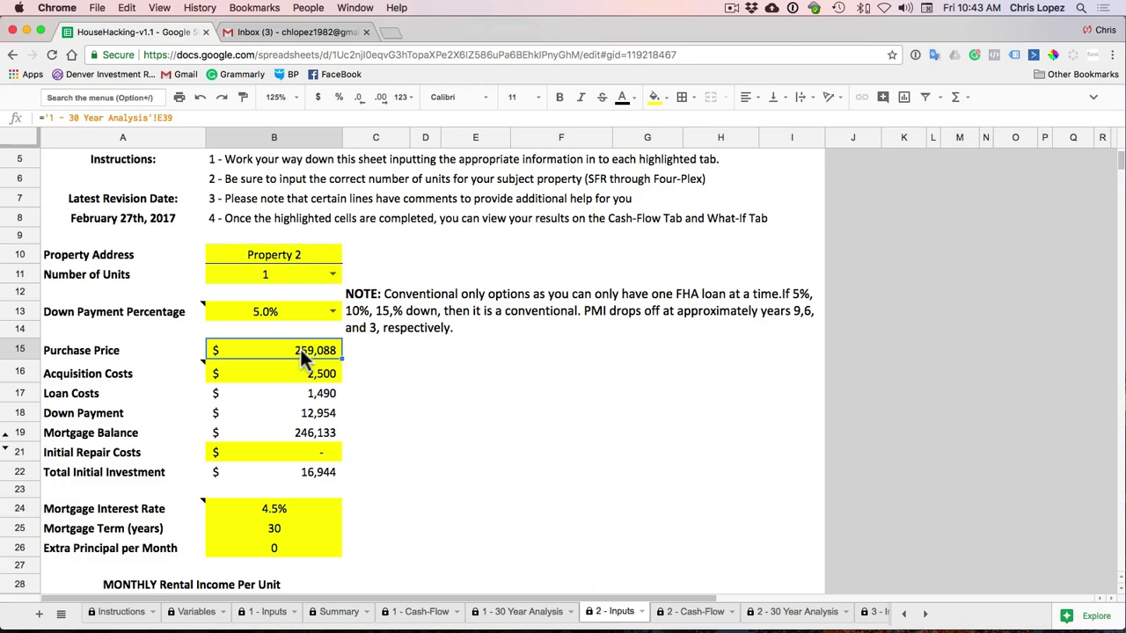
{"action": "scroll", "coordinate": [300, 349], "scroll_direction": "down", "scroll_amount": 1}
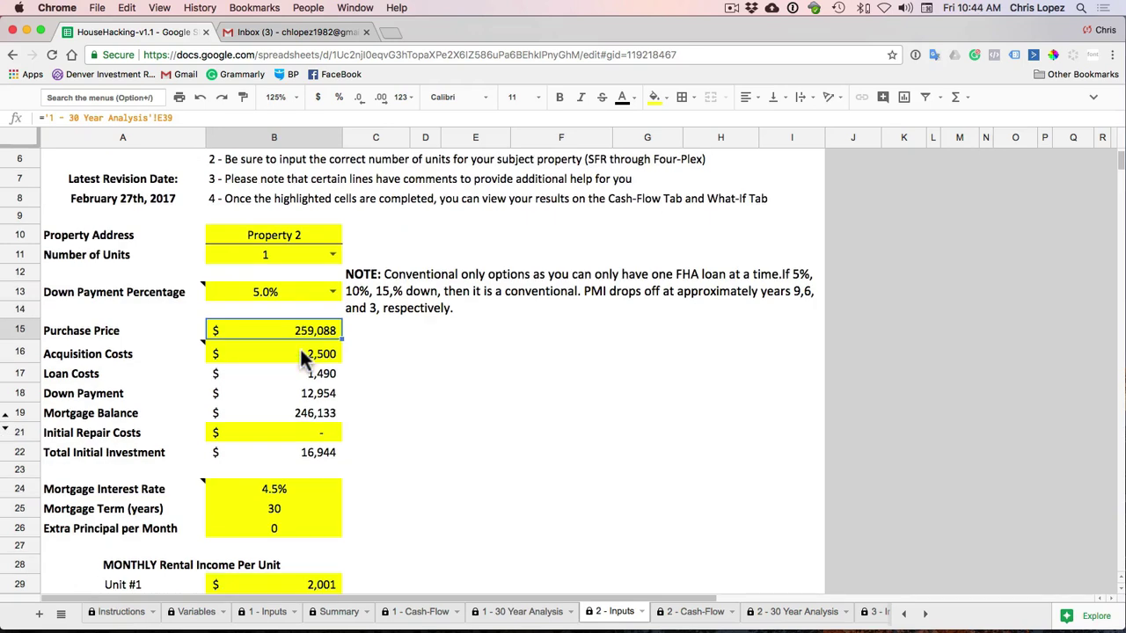
- Highlight the Summary's year 6 and year 7 projection rows, then scroll the sheet tabs toward the later property sheets
{"action": "left_click", "coordinate": [197, 612]}
{"action": "left_click", "coordinate": [263, 612]}
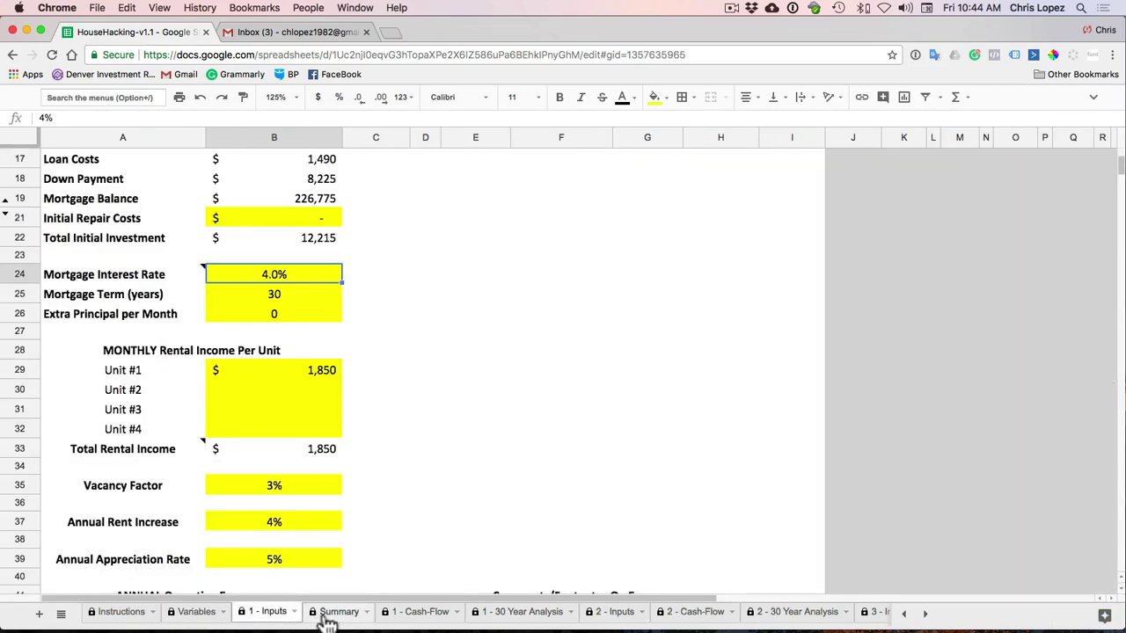
{"action": "left_click", "coordinate": [327, 612]}
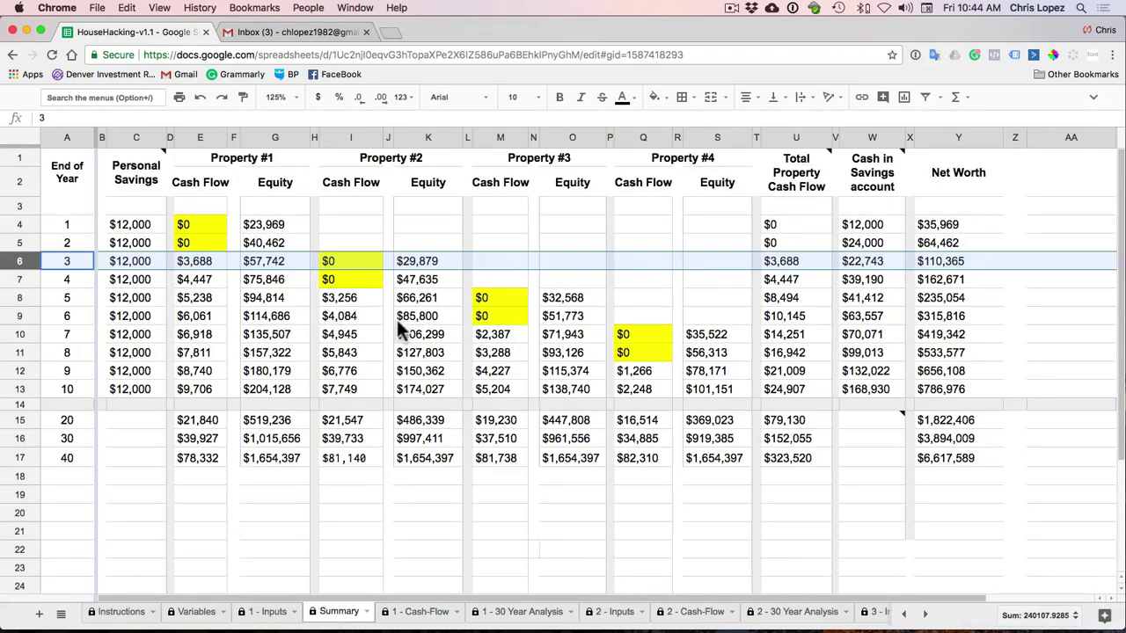
{"action": "left_click", "coordinate": [20, 316]}
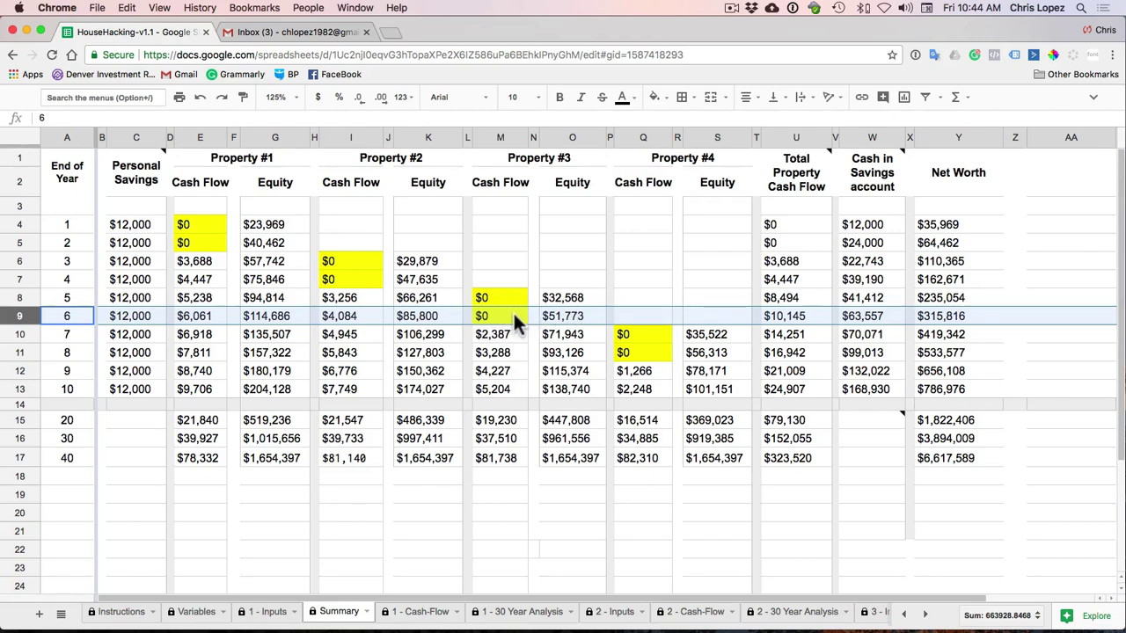
{"action": "left_click", "coordinate": [20, 334]}
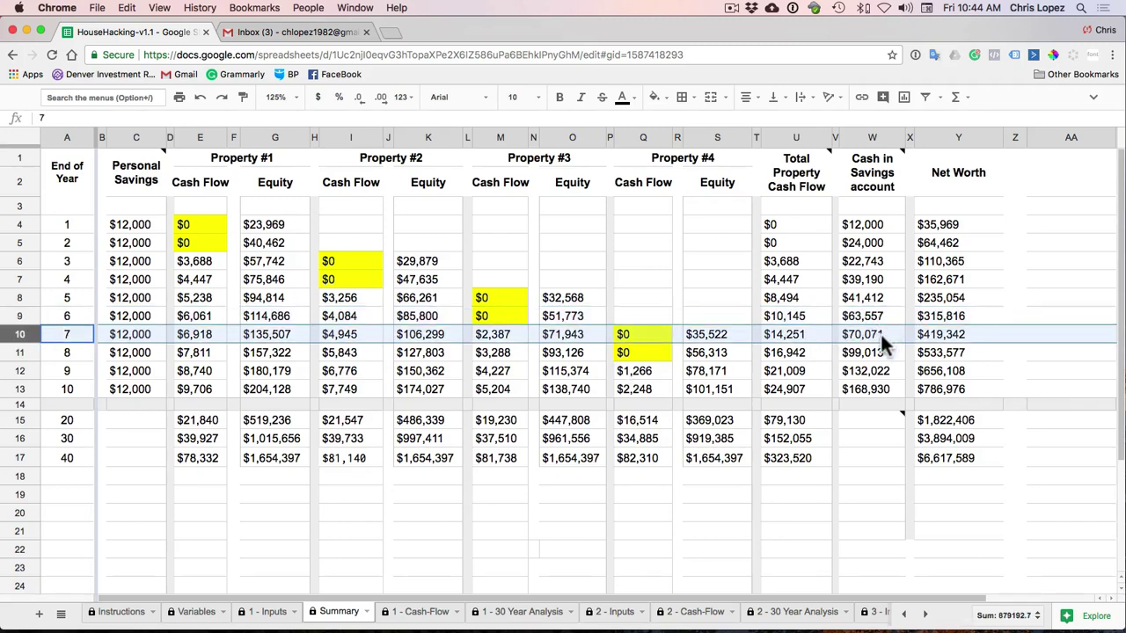
{"action": "left_click", "coordinate": [924, 614]}
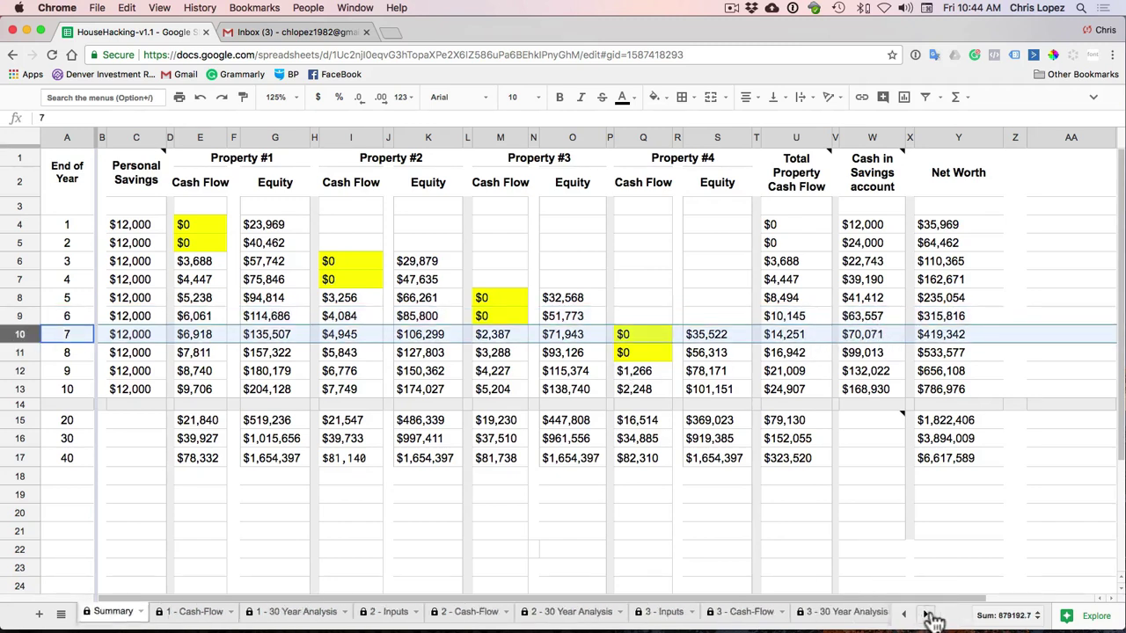
{"action": "left_click", "coordinate": [924, 614]}
- Inspect the Total Initial Investment formula in B22 on 4 - Inputs, then return to the Summary sheet
{"action": "left_click", "coordinate": [387, 611]}
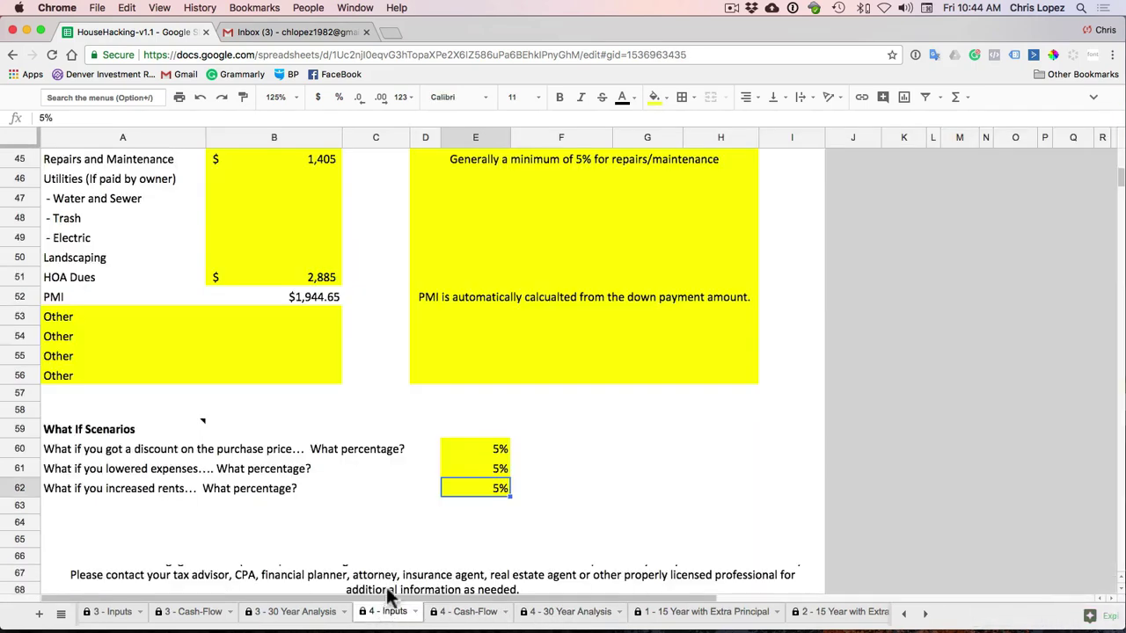
{"action": "scroll", "coordinate": [349, 361], "scroll_direction": "up", "scroll_amount": 15}
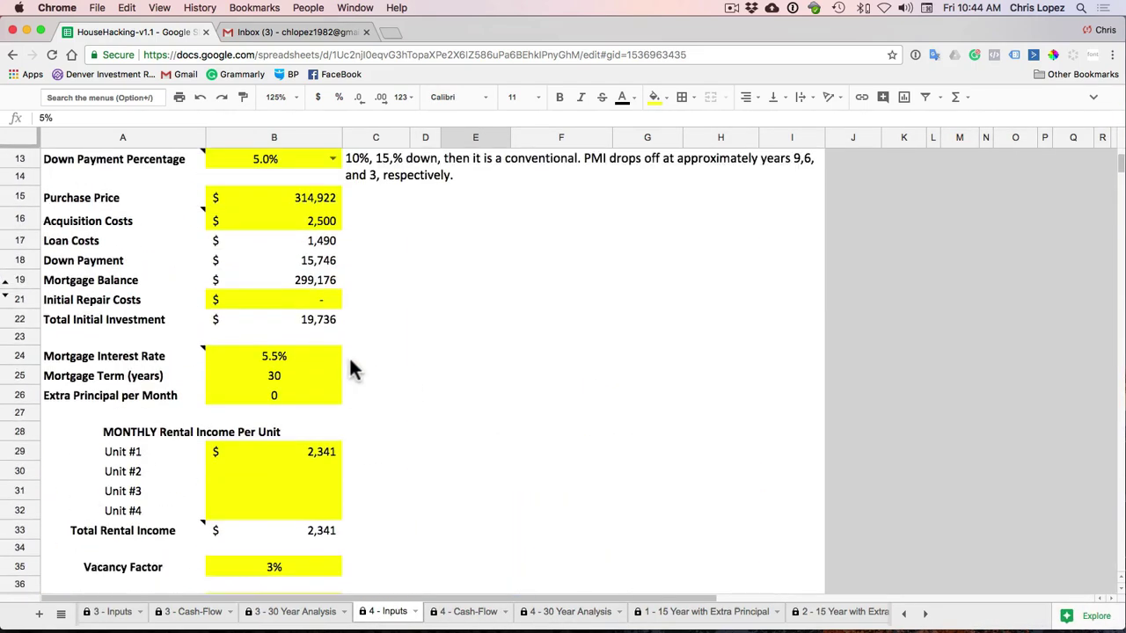
{"action": "left_click", "coordinate": [330, 357]}
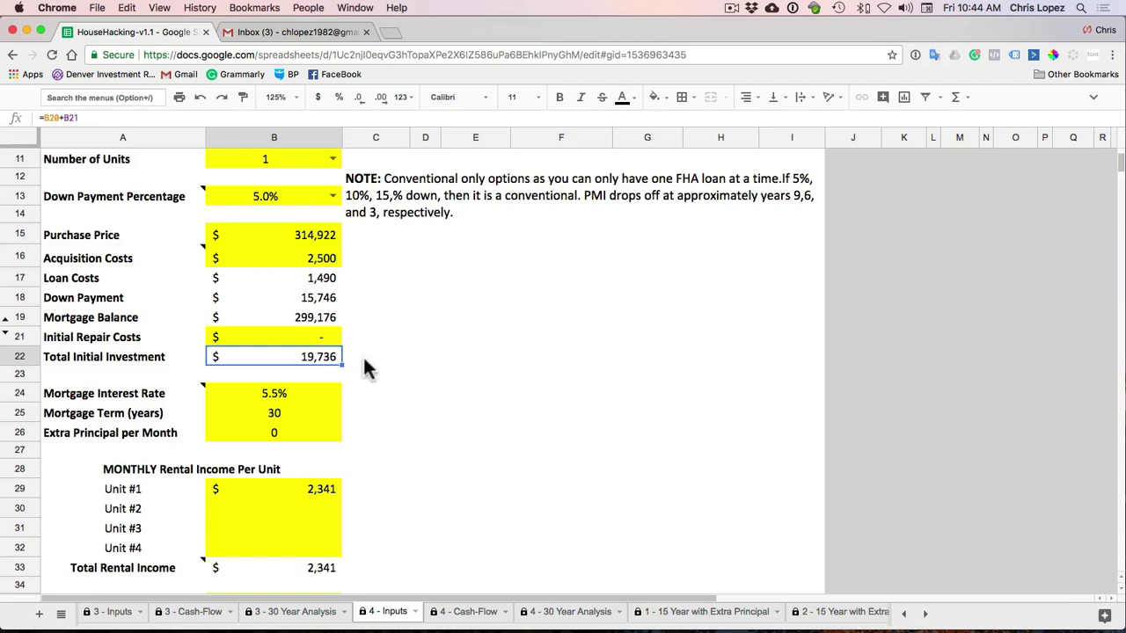
{"action": "scroll", "coordinate": [359, 355], "scroll_direction": "up", "scroll_amount": 1}
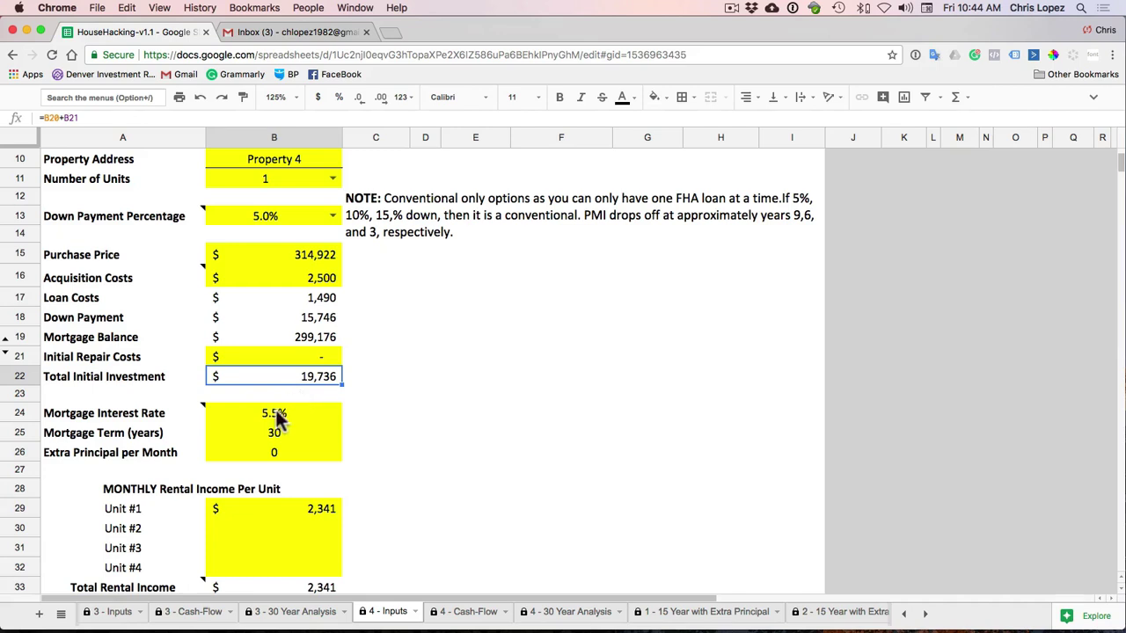
{"action": "left_click", "coordinate": [906, 615]}
{"action": "left_click", "coordinate": [908, 617]}
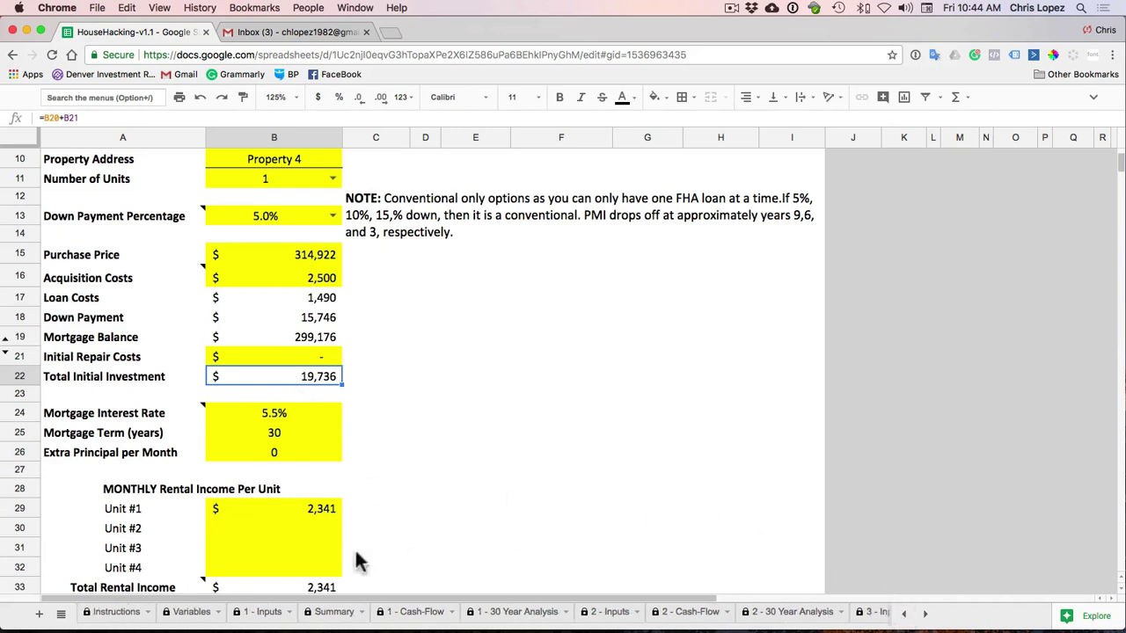
{"action": "left_click", "coordinate": [324, 612]}
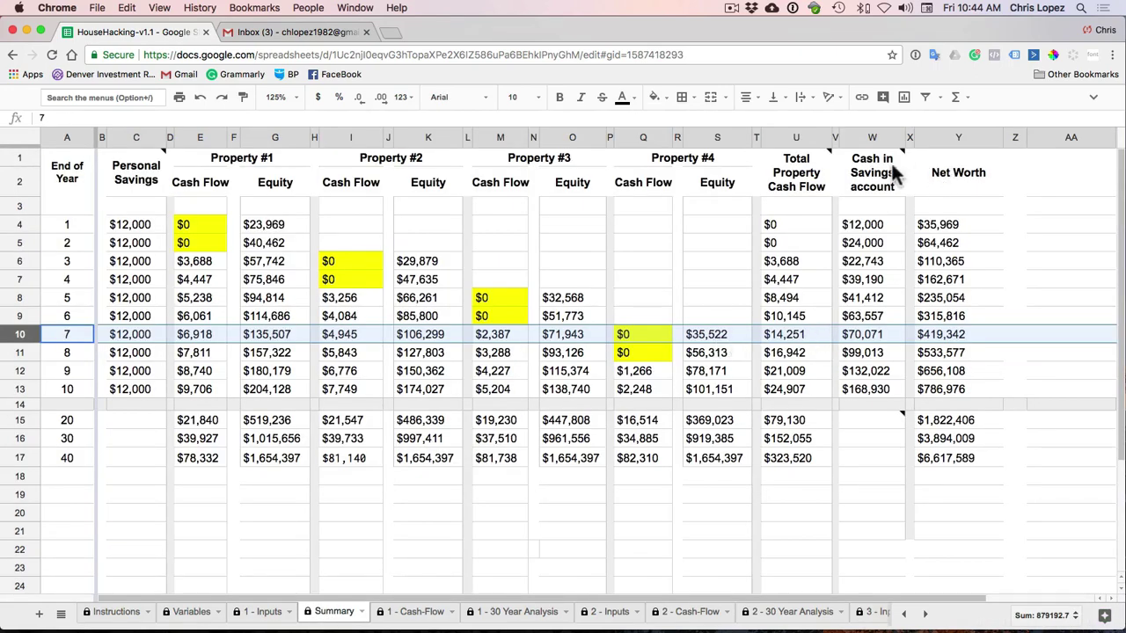
{"action": "left_click", "coordinate": [787, 138]}
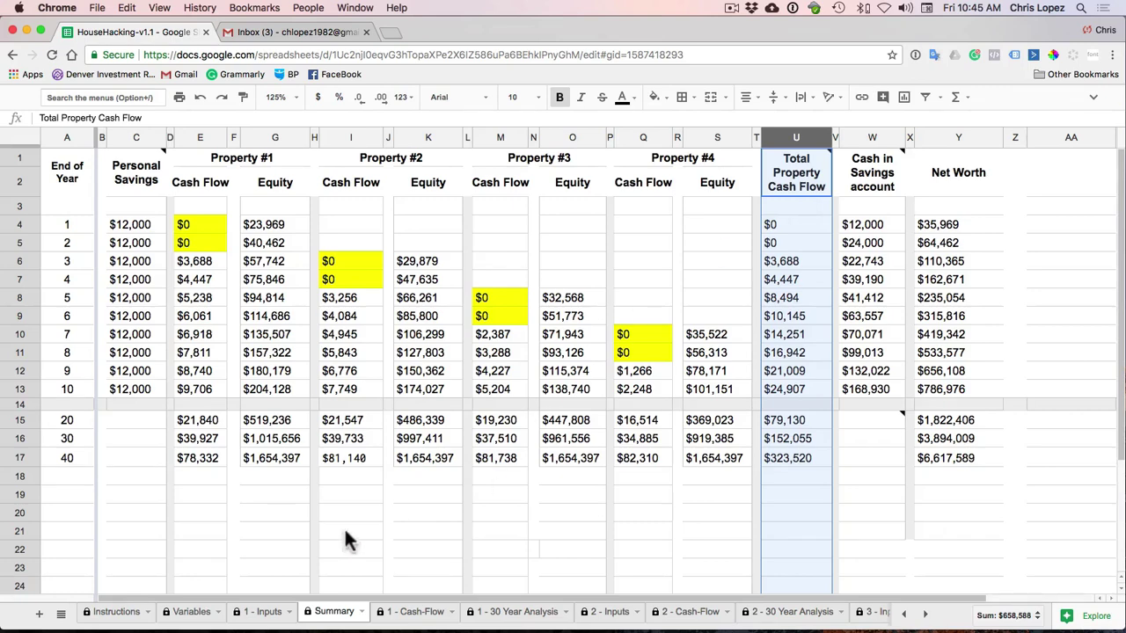
- Lower the Annual Rent Increase on 1 - Inputs to 1%
{"action": "left_click", "coordinate": [260, 611]}
{"action": "scroll", "coordinate": [373, 393], "scroll_direction": "down", "scroll_amount": 3}
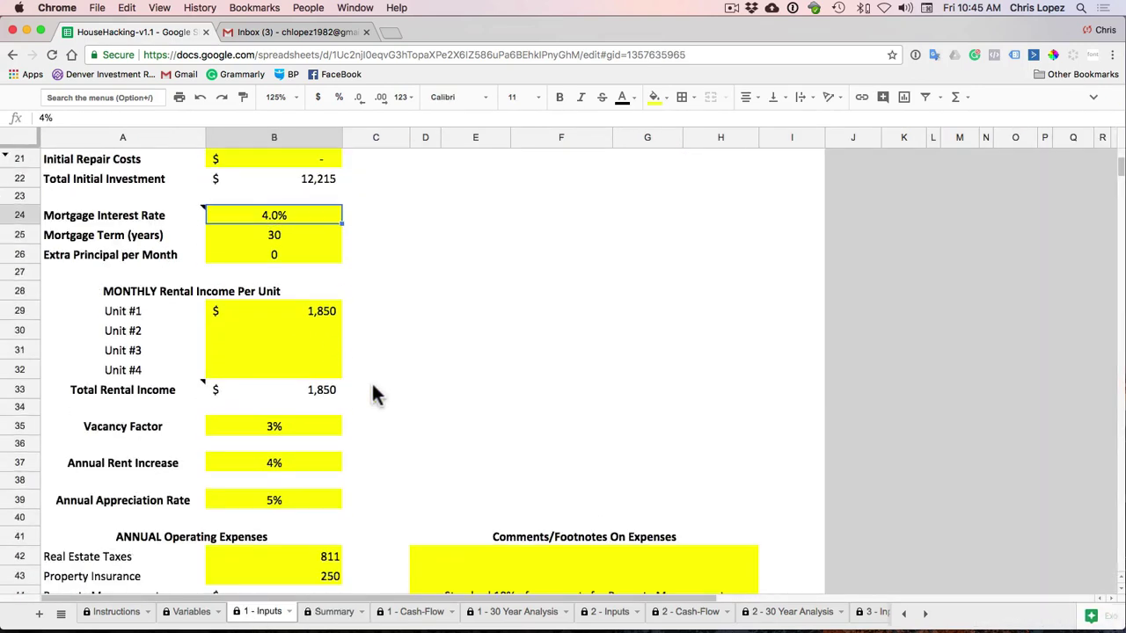
{"action": "left_click", "coordinate": [280, 466]}
{"action": "double_click", "coordinate": [273, 462]}
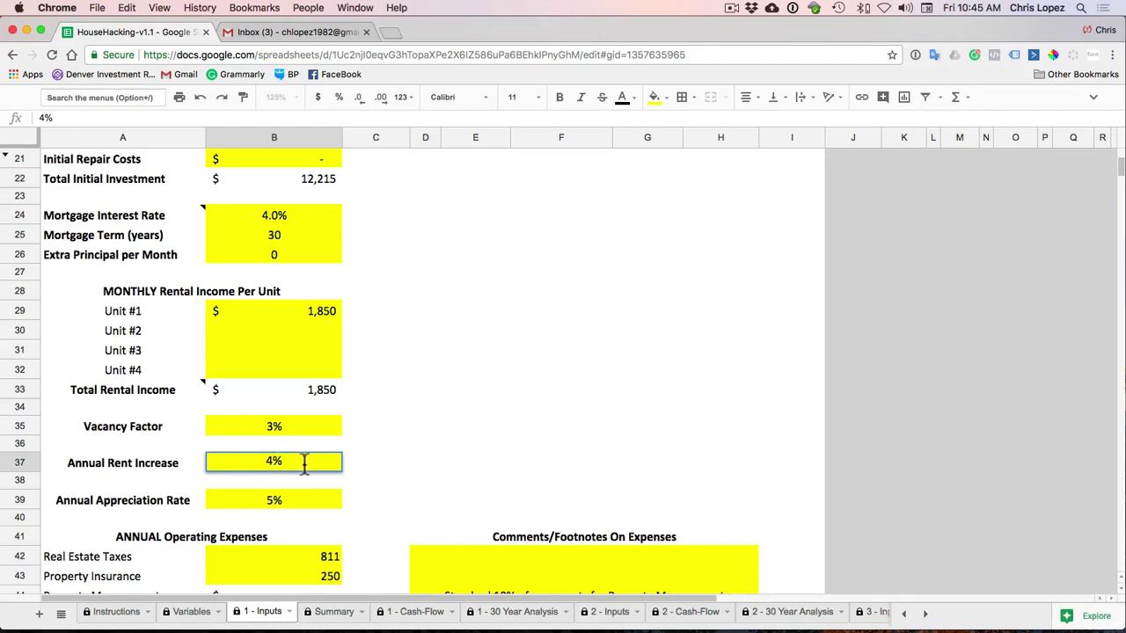
{"action": "key", "text": "BackSpace"}
{"action": "type", "text": "1"}
{"action": "left_click", "coordinate": [329, 494]}
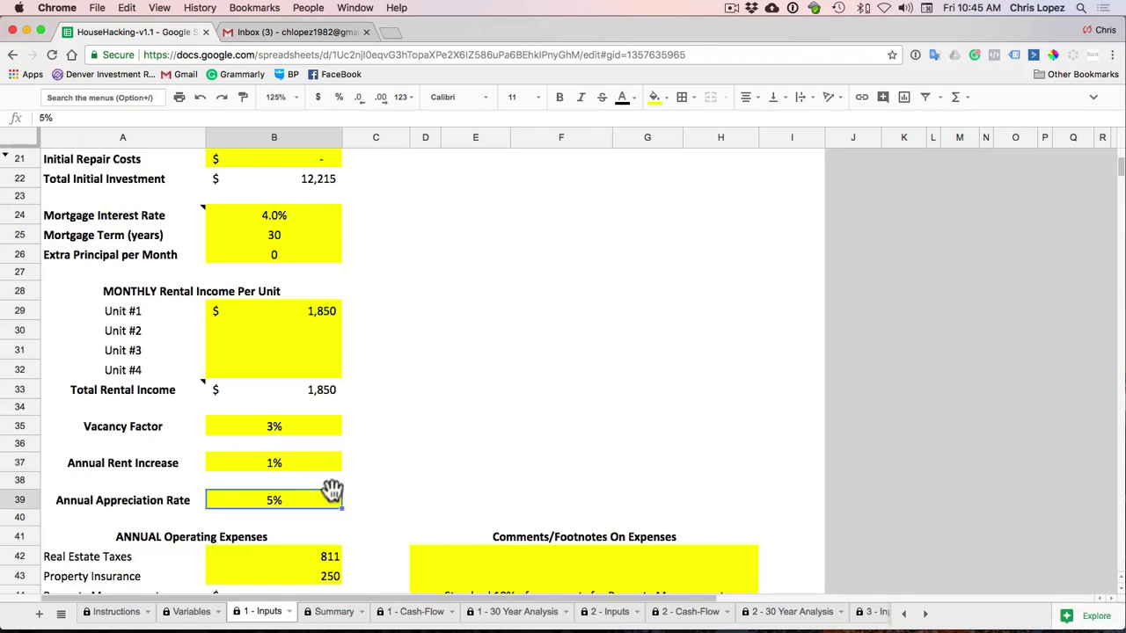
- Lower the Annual Appreciation Rate to 1% and view the updated Summary projections
{"action": "double_click", "coordinate": [274, 499]}
{"action": "key", "text": "BackSpace"}
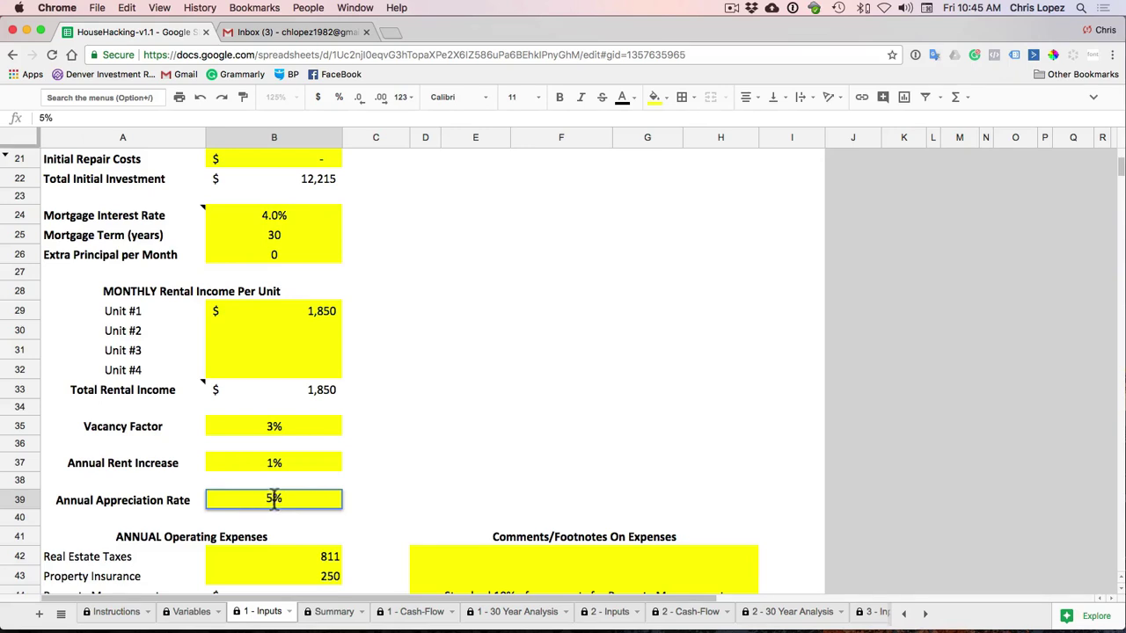
{"action": "type", "text": "2"}
{"action": "key", "text": "BackSpace"}
{"action": "type", "text": "1"}
{"action": "key", "text": "Return"}
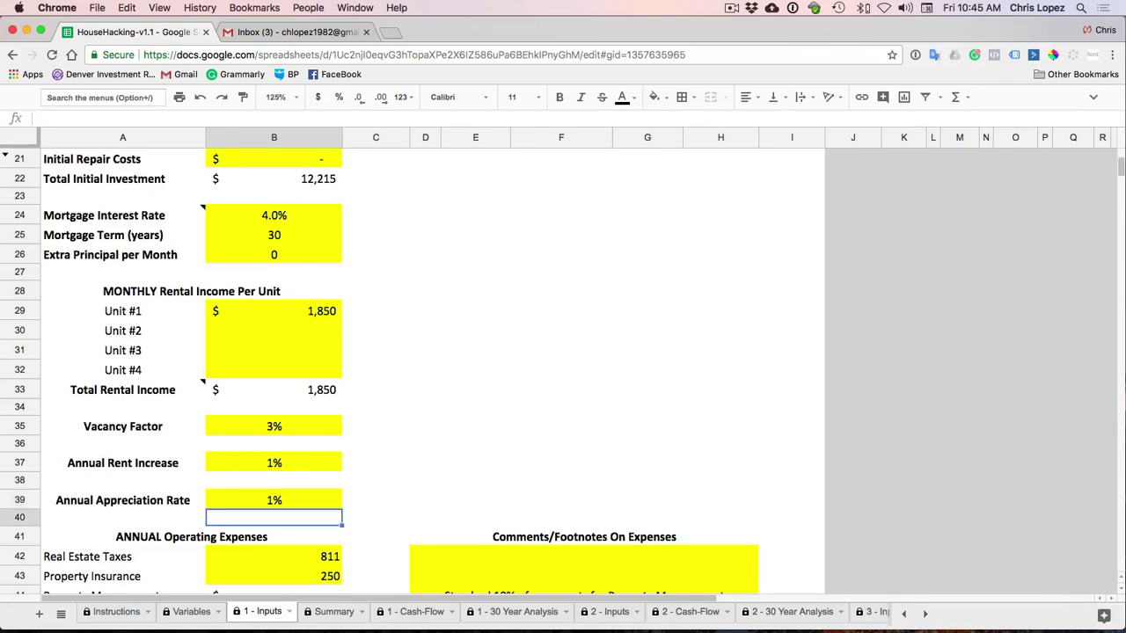
{"action": "scroll", "coordinate": [457, 432], "scroll_direction": "down", "scroll_amount": 3}
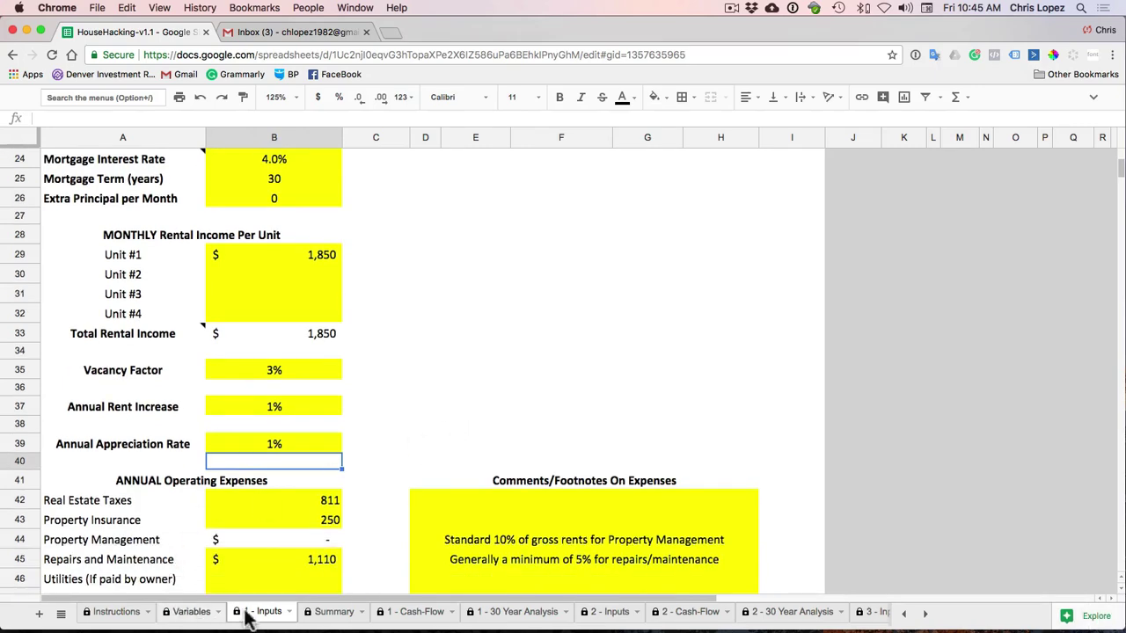
{"action": "left_click", "coordinate": [327, 614]}
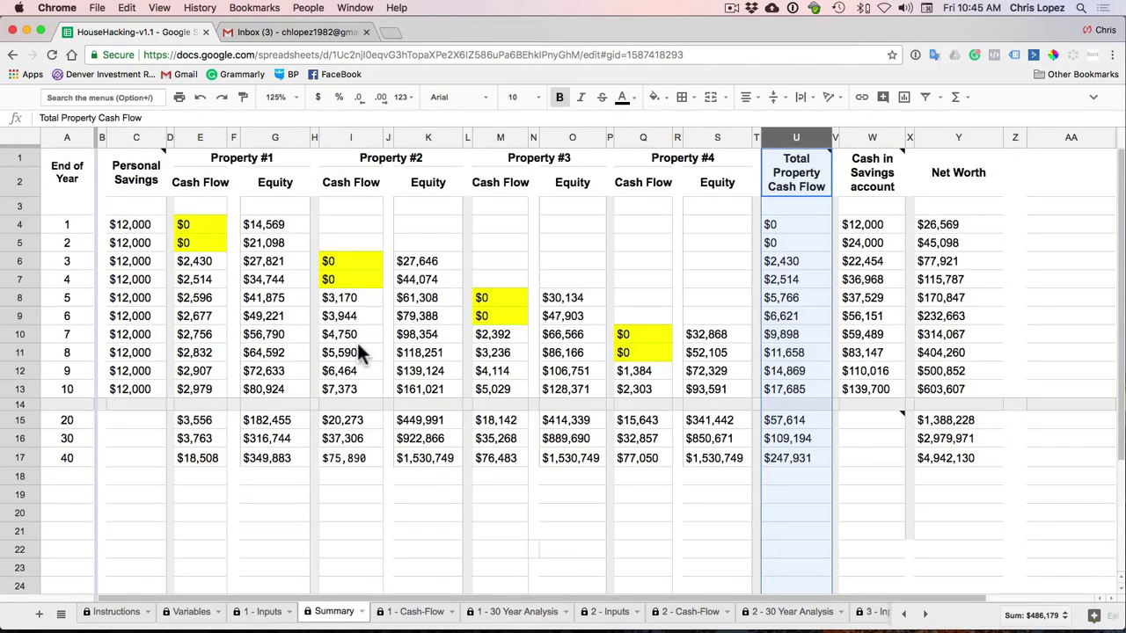
{"action": "left_click", "coordinate": [202, 257]}
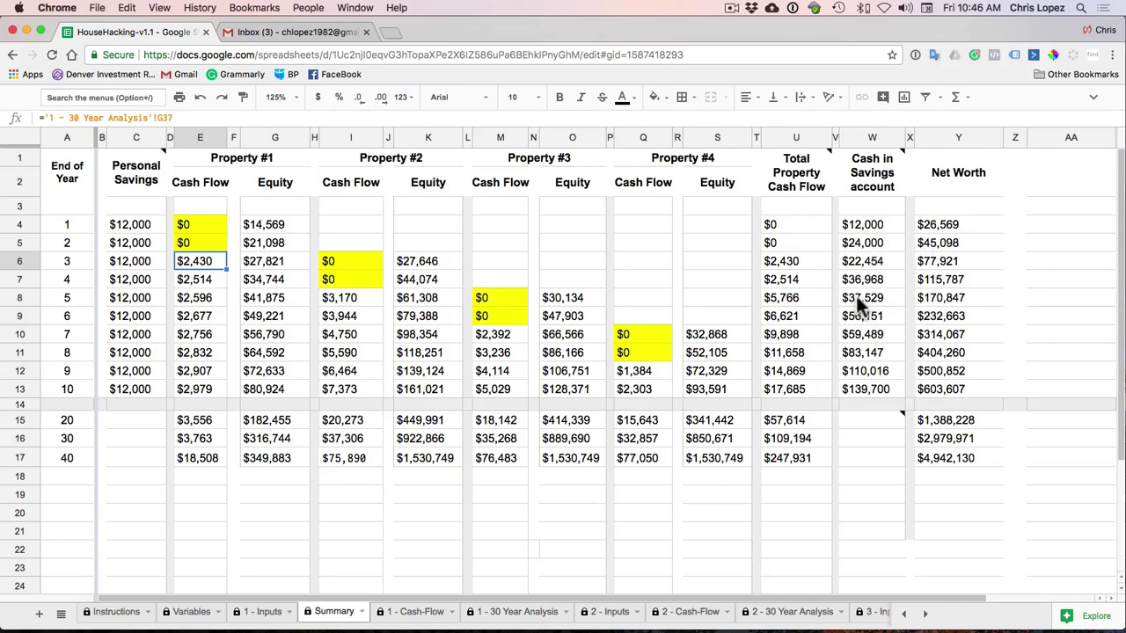
{"action": "left_click", "coordinate": [937, 385]}
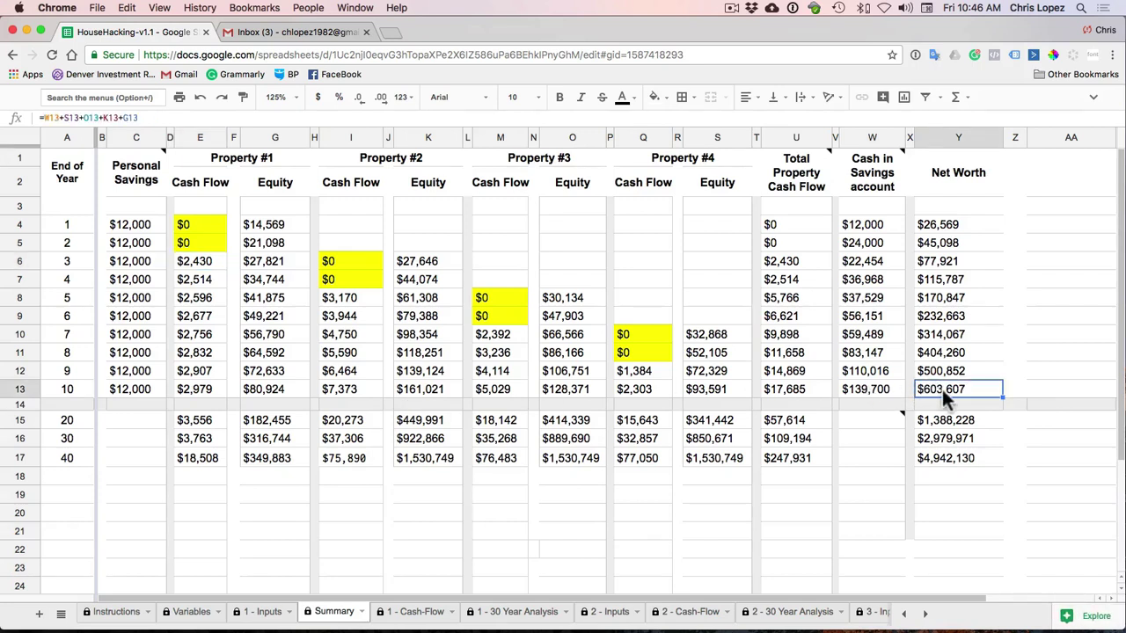
{"action": "left_click", "coordinate": [802, 387]}
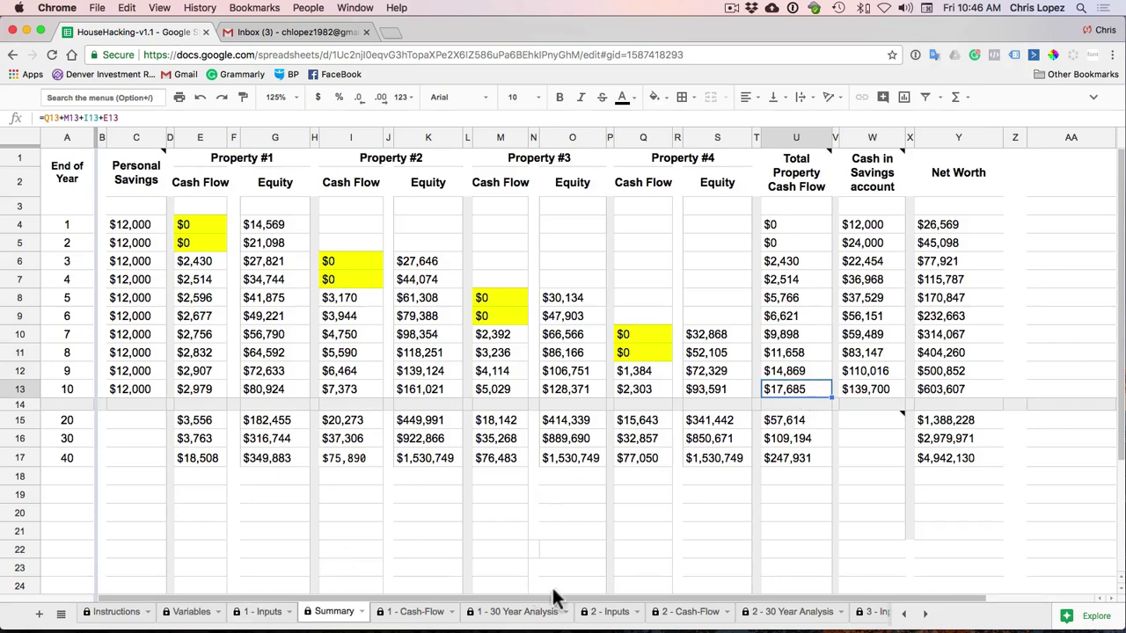
- Restore the Annual Rent Increase on 1 - Inputs to 4%
{"action": "left_click", "coordinate": [413, 611]}
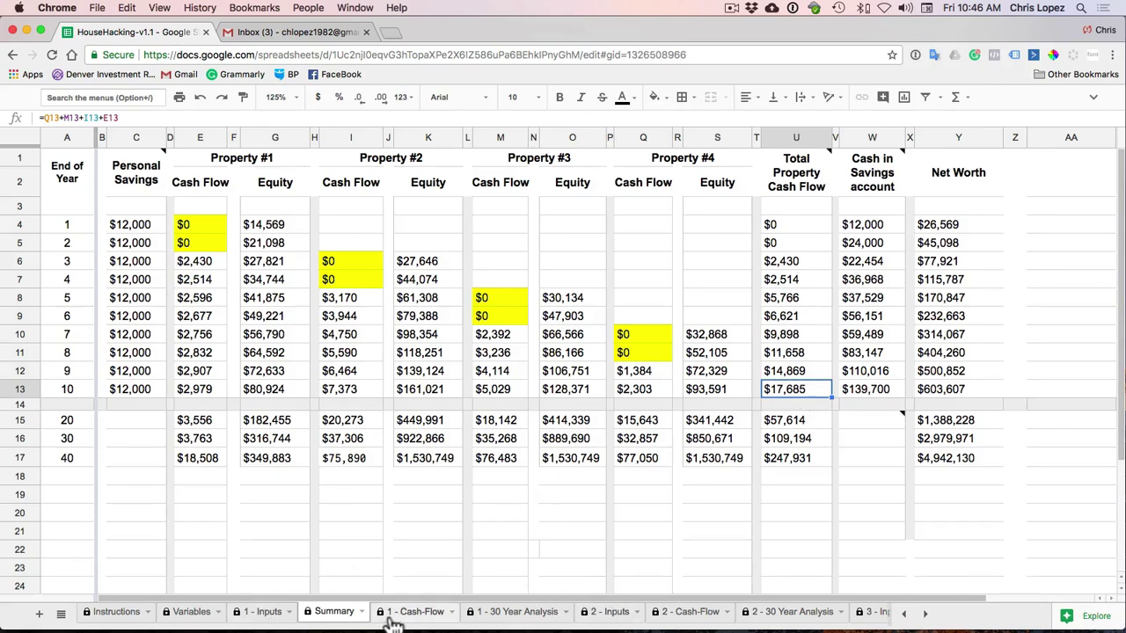
{"action": "scroll", "coordinate": [338, 493], "scroll_direction": "down", "scroll_amount": 2}
{"action": "scroll", "coordinate": [338, 490], "scroll_direction": "down", "scroll_amount": 3}
{"action": "left_click", "coordinate": [264, 611]}
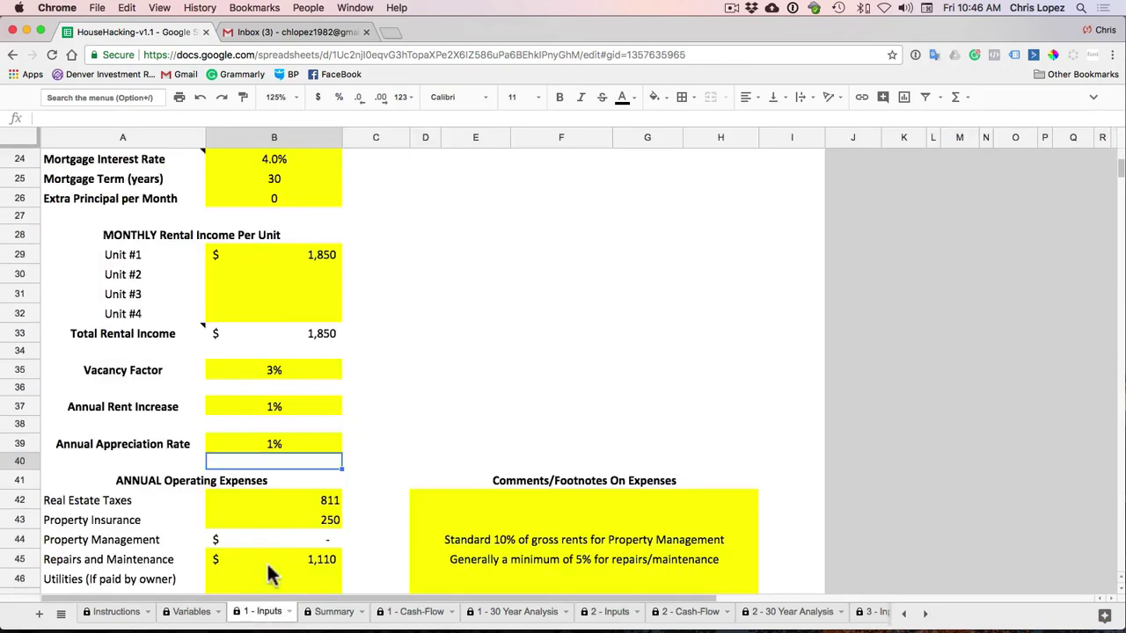
{"action": "left_click", "coordinate": [275, 413]}
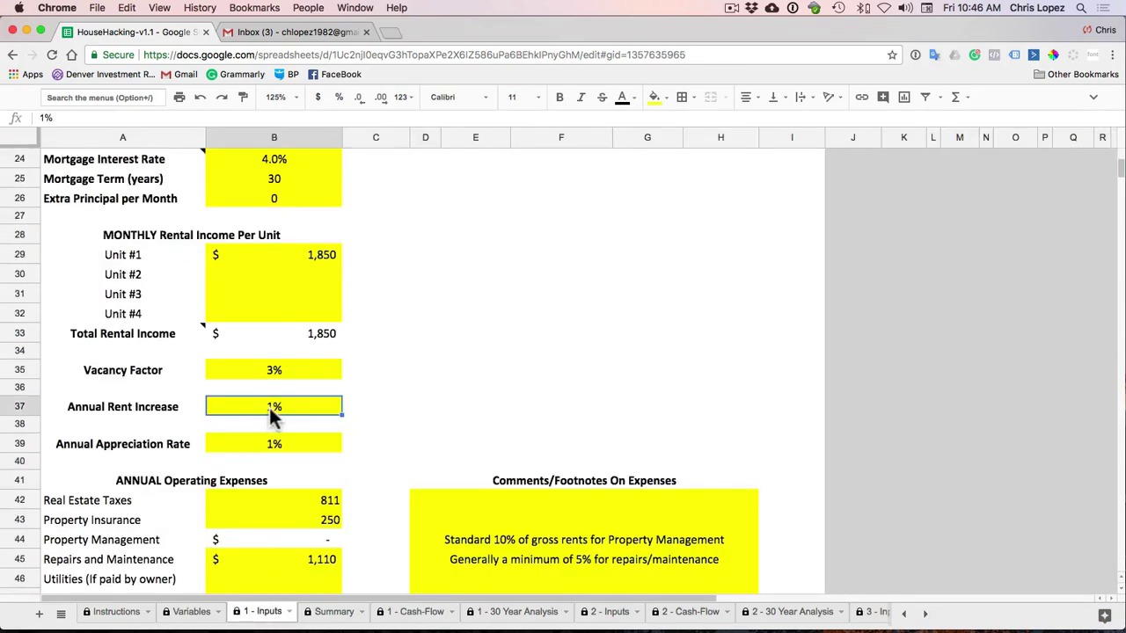
{"action": "double_click", "coordinate": [273, 411]}
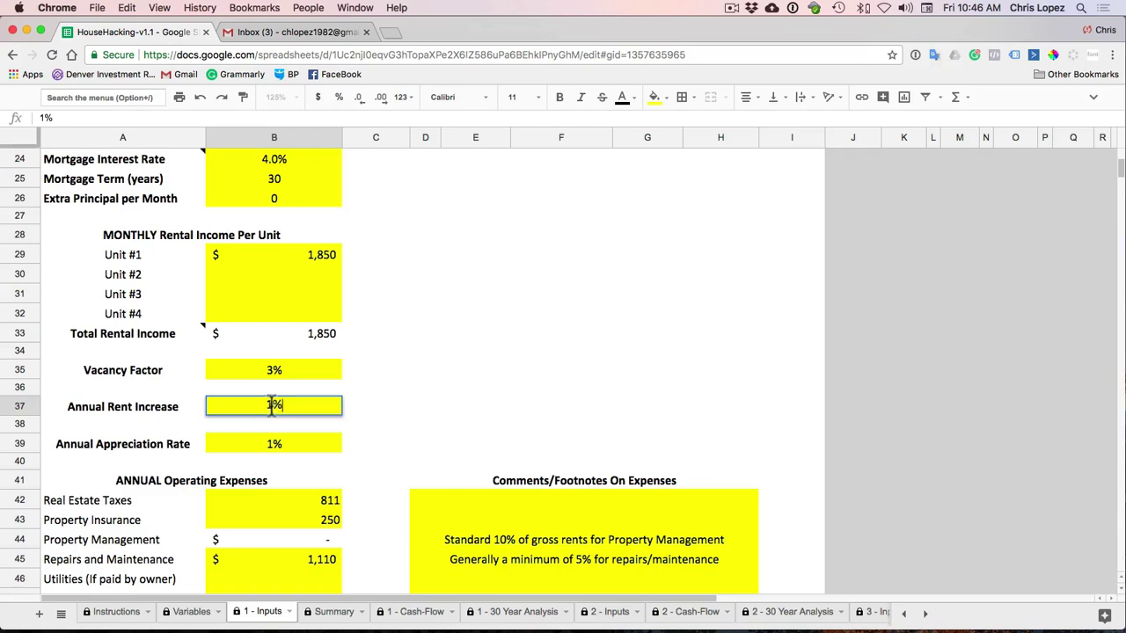
{"action": "key", "text": "BackSpace"}
{"action": "type", "text": "4"}
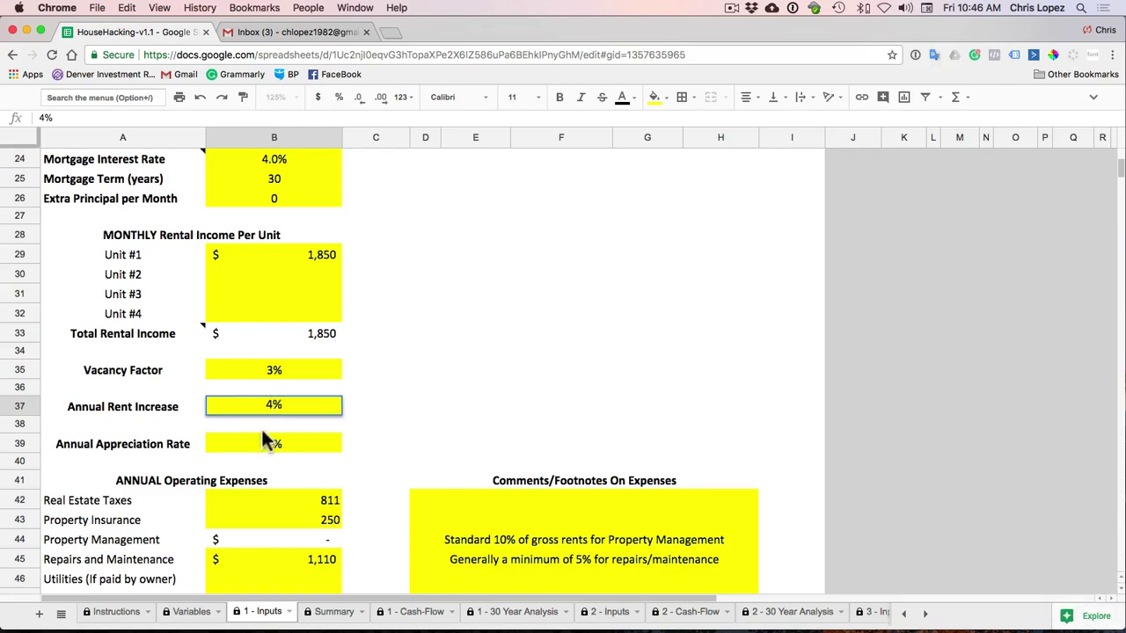
{"action": "left_click", "coordinate": [268, 442]}
- Restore the Annual Appreciation Rate to 5% and review the Variables and Summary sheets
{"action": "double_click", "coordinate": [273, 443]}
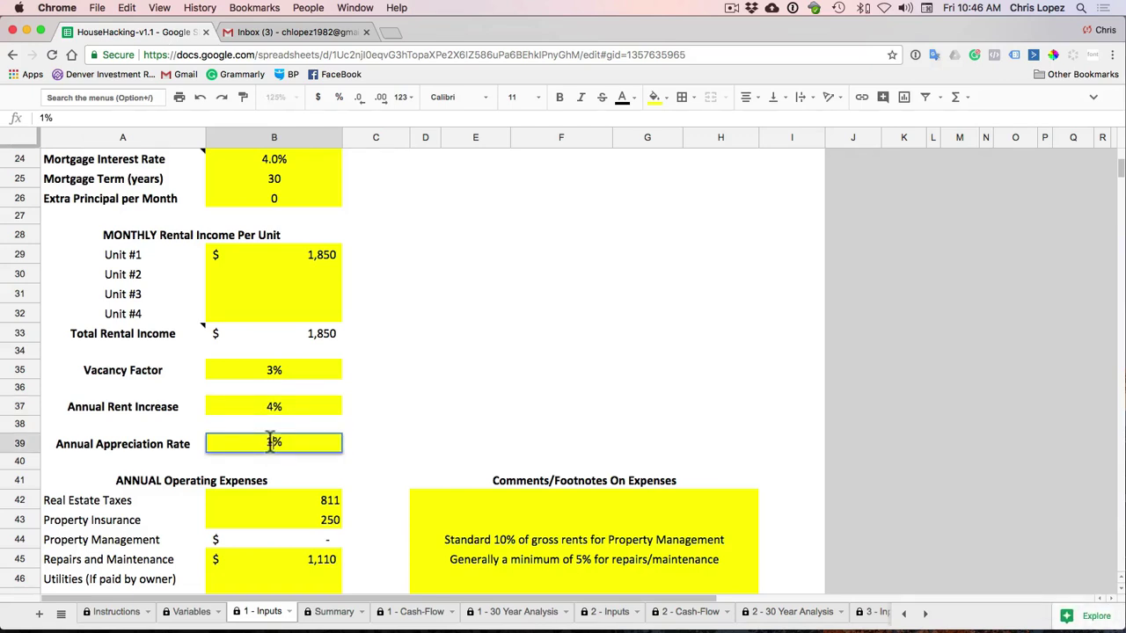
{"action": "left_click", "coordinate": [373, 433]}
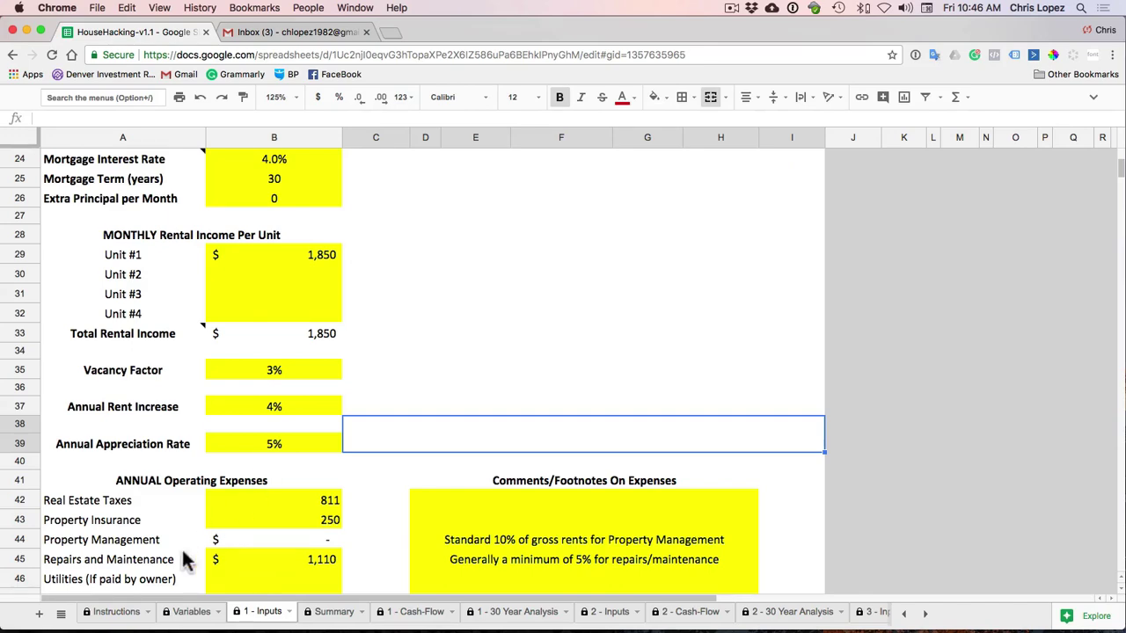
{"action": "left_click", "coordinate": [189, 611]}
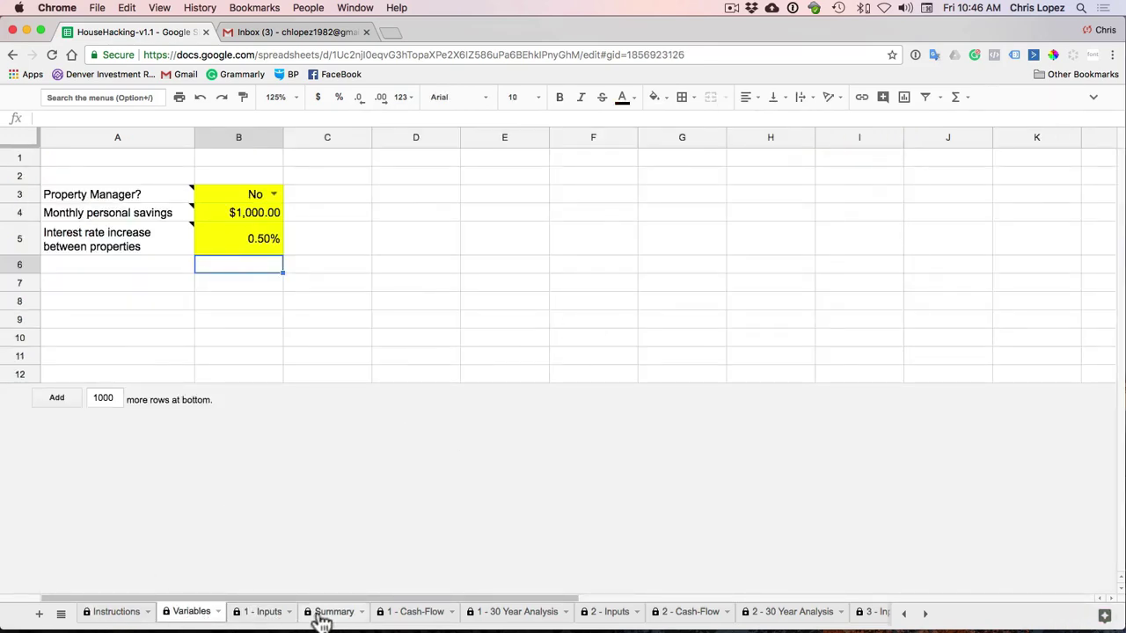
{"action": "left_click", "coordinate": [327, 612]}
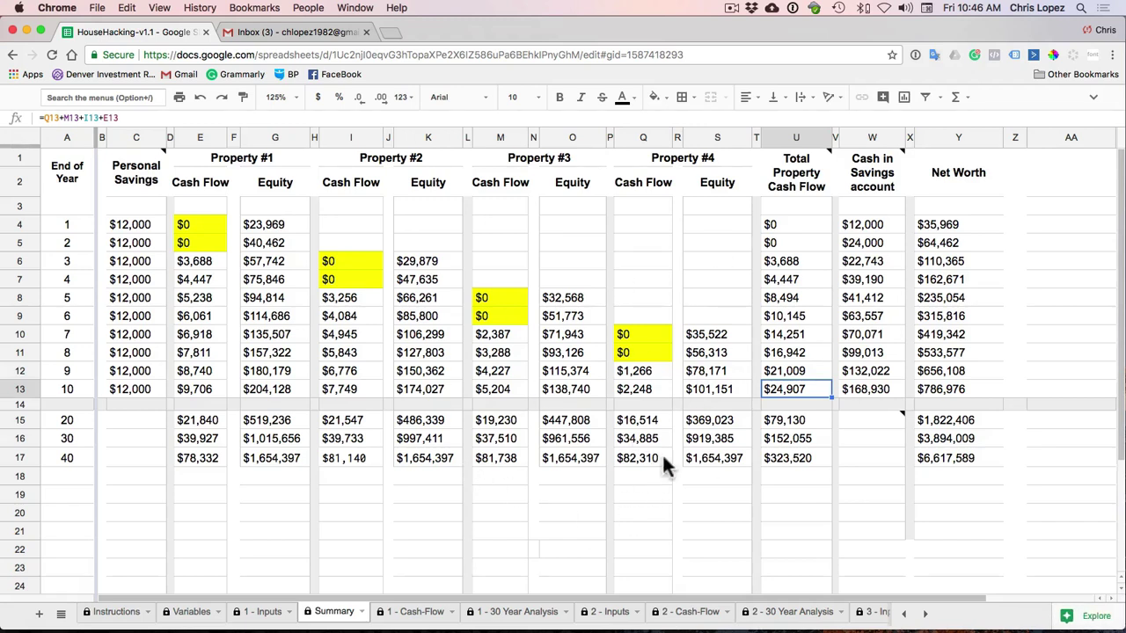
{"action": "left_click", "coordinate": [123, 613]}
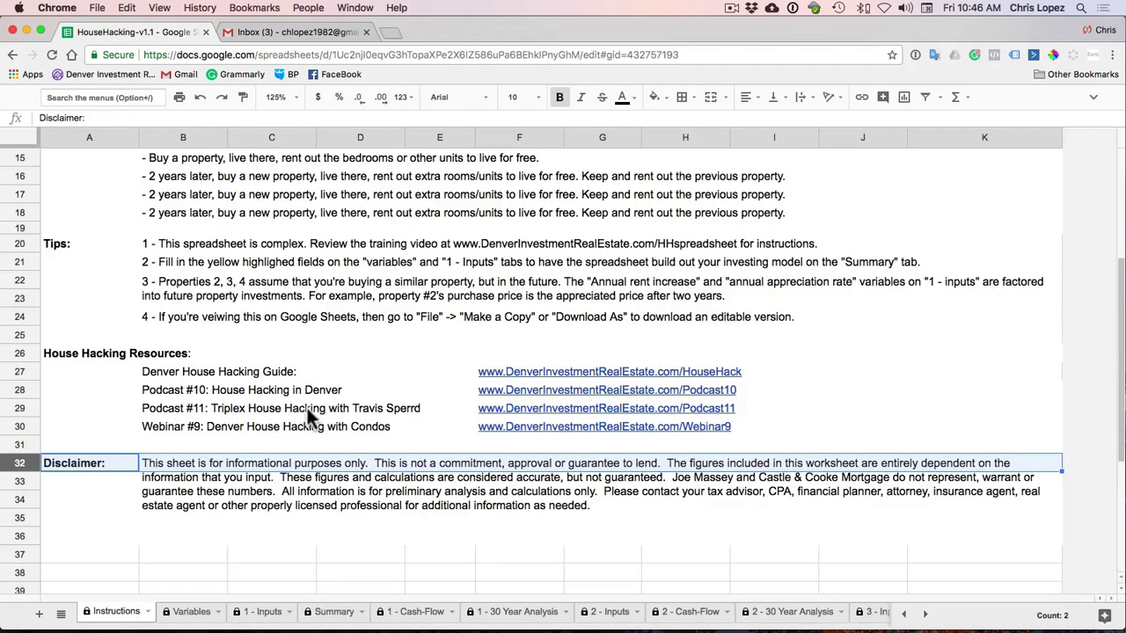
{"action": "scroll", "coordinate": [307, 408], "scroll_direction": "up", "scroll_amount": 5}
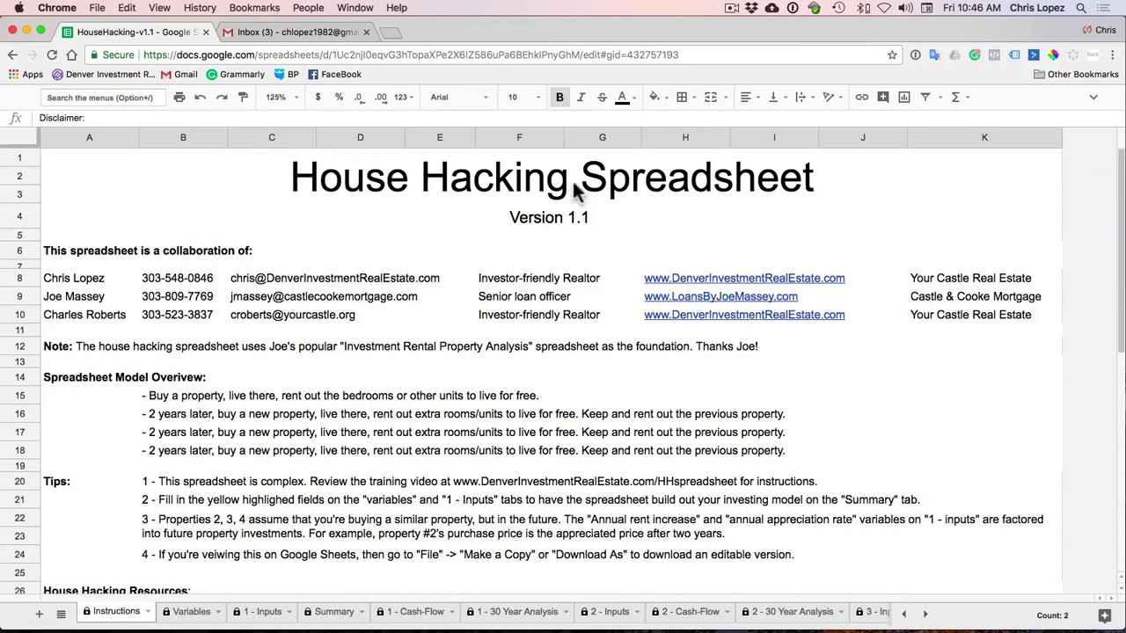
{"action": "left_click", "coordinate": [590, 218]}
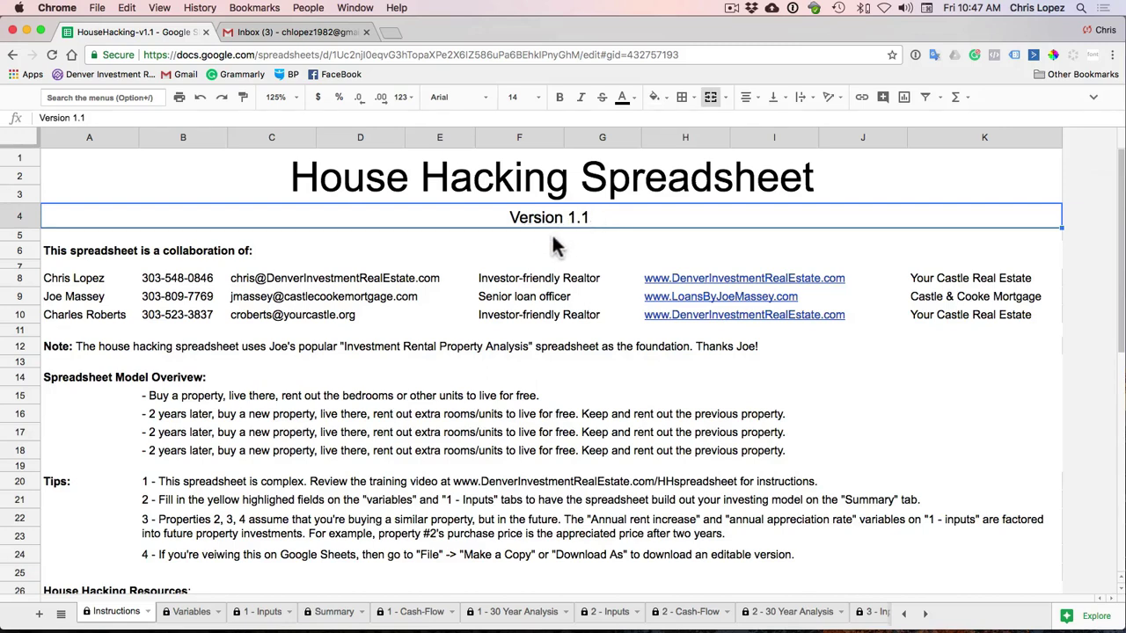
{"action": "scroll", "coordinate": [536, 349], "scroll_direction": "down", "scroll_amount": 2}
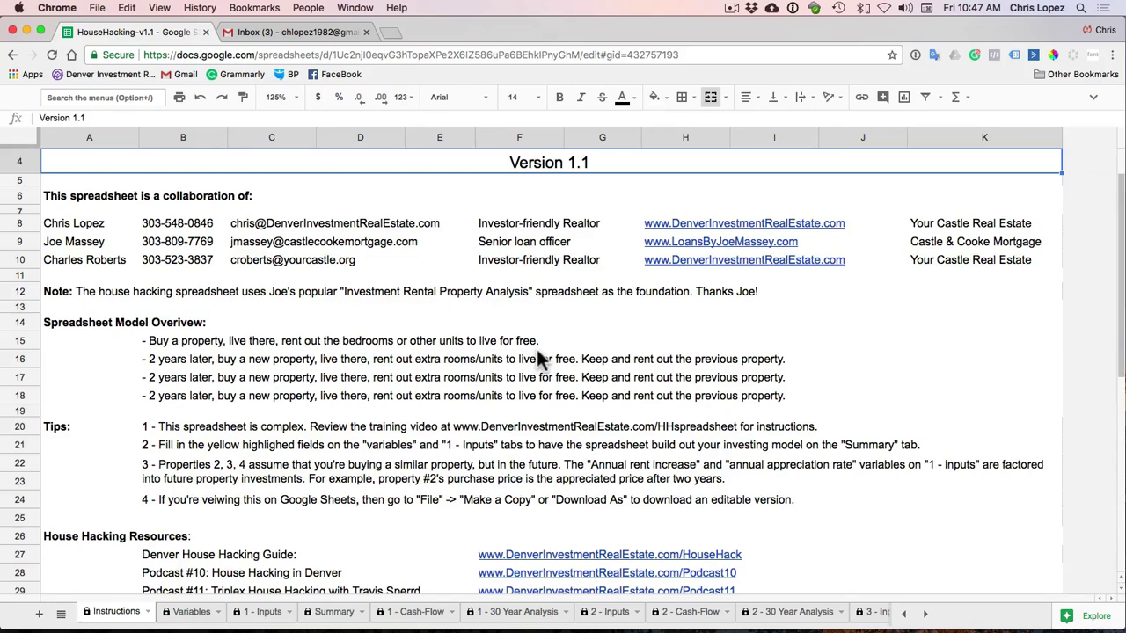
{"action": "scroll", "coordinate": [536, 349], "scroll_direction": "up", "scroll_amount": 2}
{"action": "left_click", "coordinate": [171, 182]}
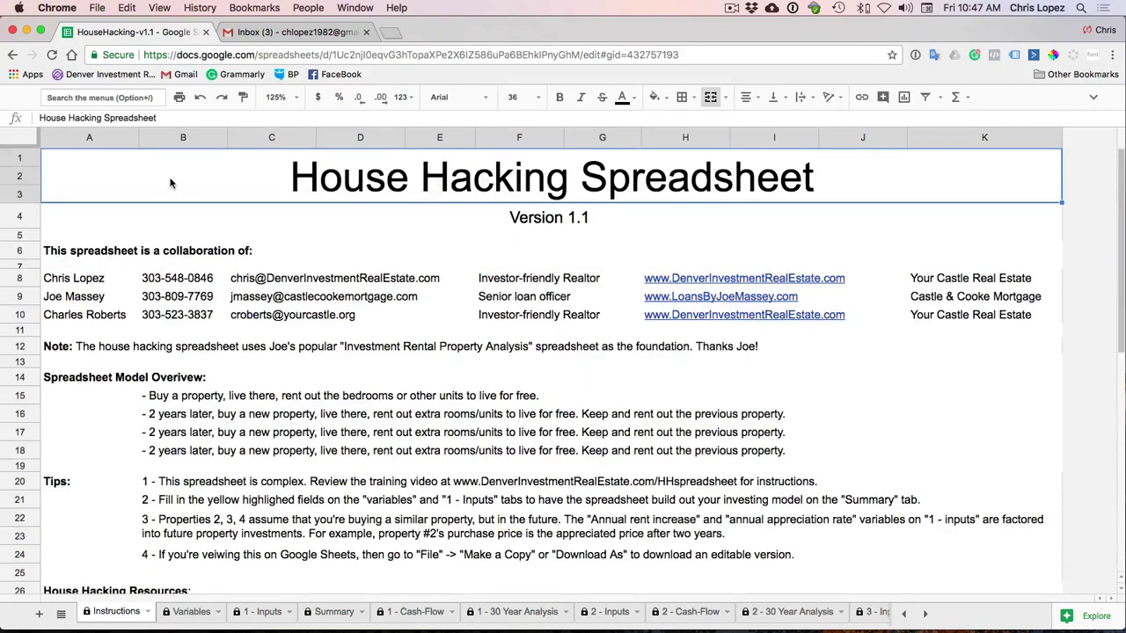